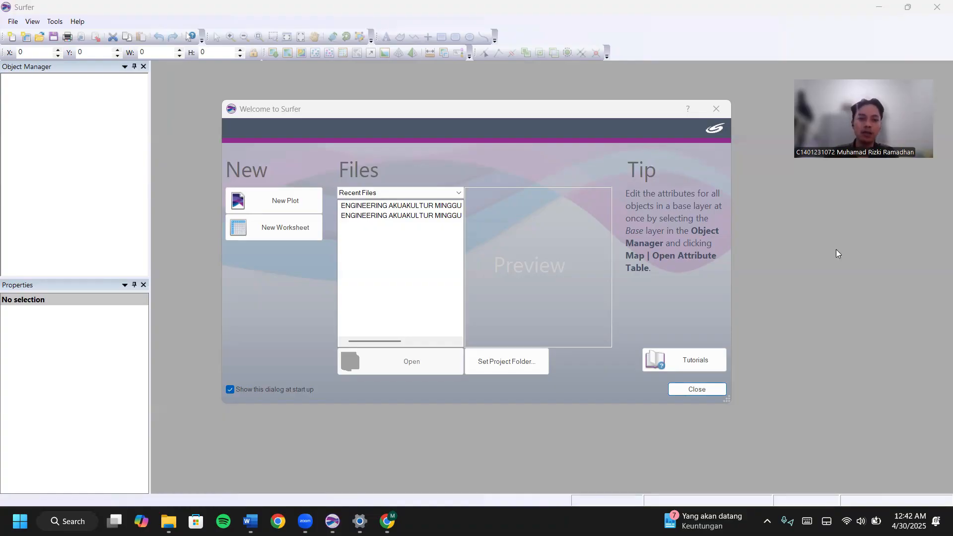
Leave the Welcome to Surfer dialog by starting a new blank worksheet.
{"action": "left_click", "coordinate": [300, 231]}
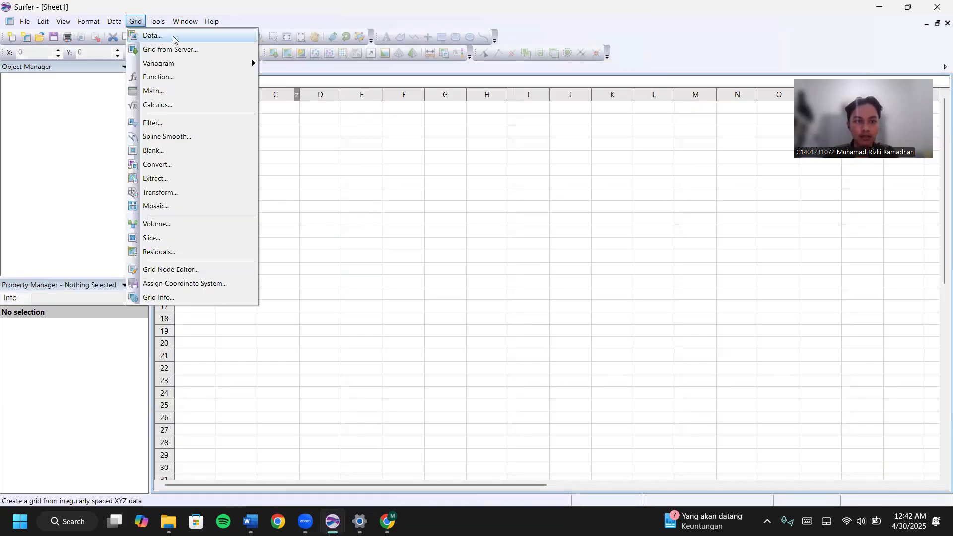
Start gridding from tugas surfer\DATA LAHAN 2.txt and accept the data import options.
{"action": "left_click", "coordinate": [175, 40]}
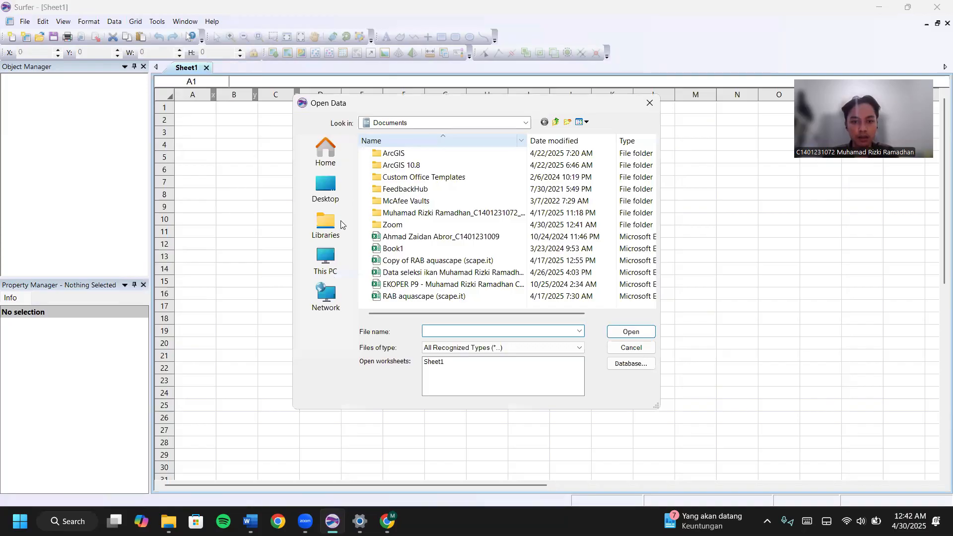
{"action": "left_click", "coordinate": [344, 224]}
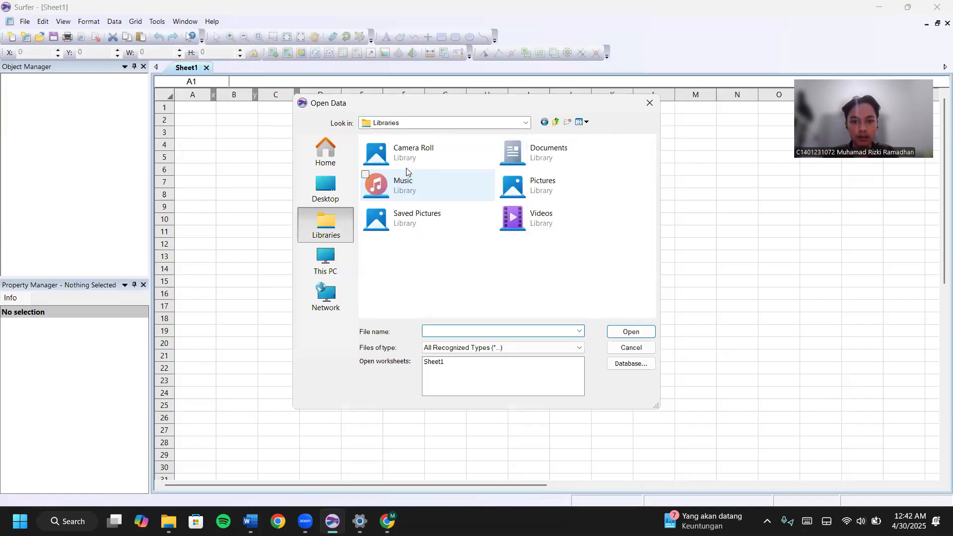
{"action": "left_click", "coordinate": [350, 194]}
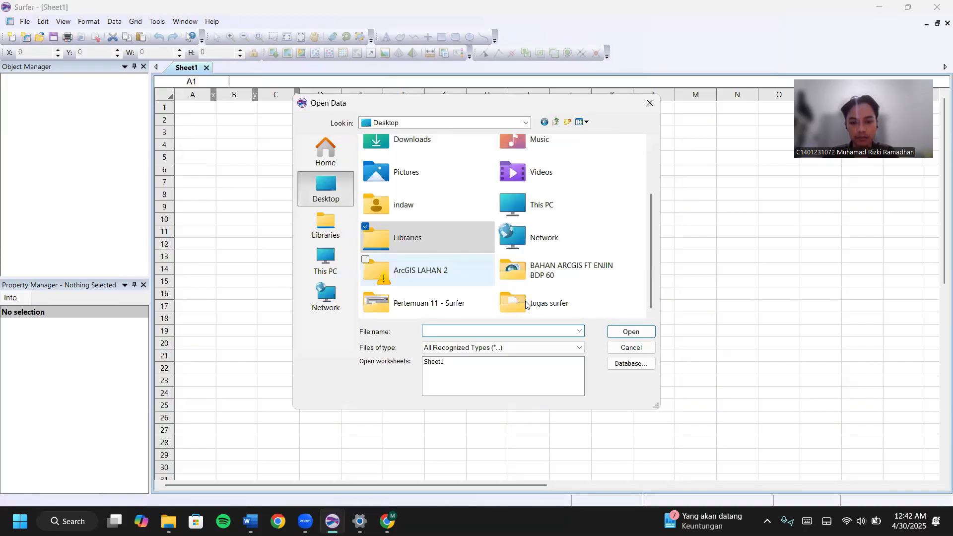
{"action": "double_click", "coordinate": [526, 304]}
{"action": "left_click", "coordinate": [629, 335]}
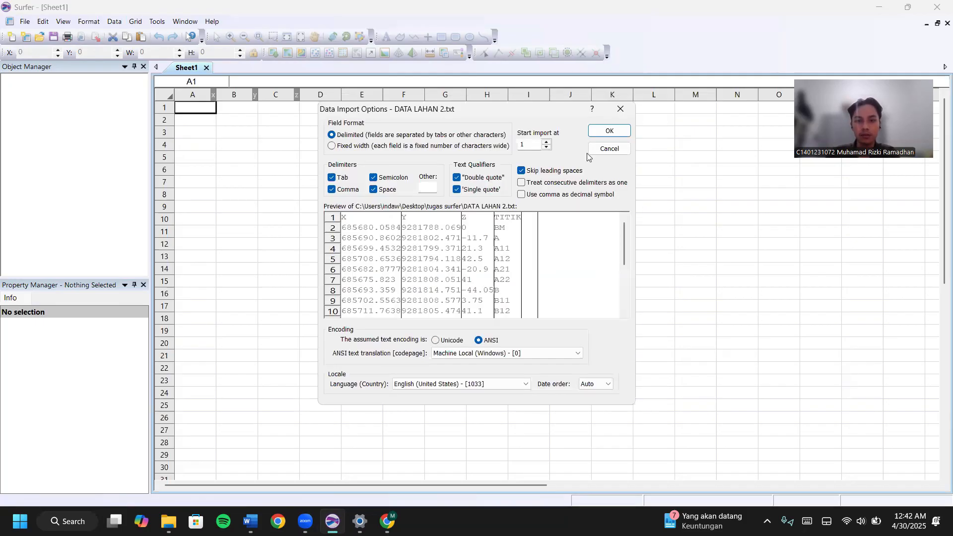
{"action": "left_click", "coordinate": [610, 131]}
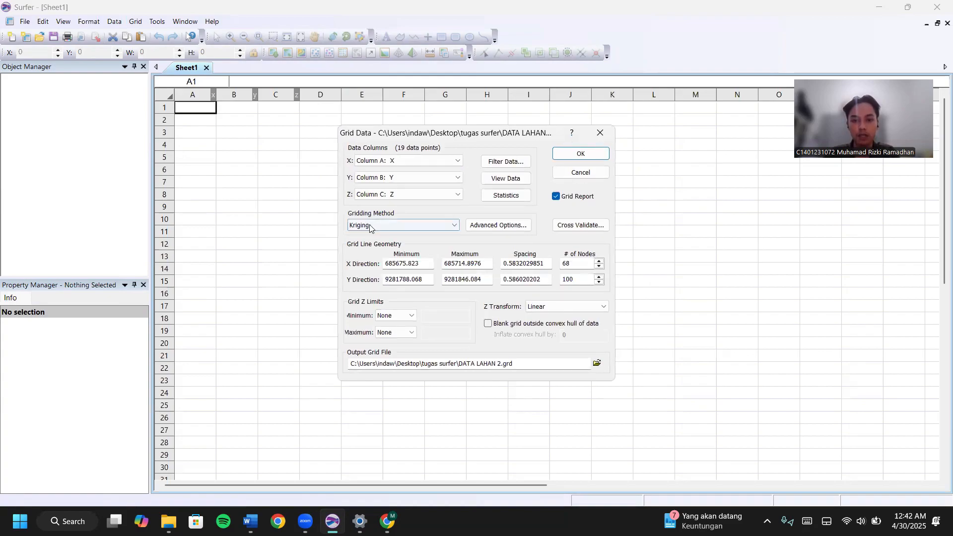
Set the grid spacing to 1, create DATA LAHAN 2.grd by Kriging, and close the report.
{"action": "left_click", "coordinate": [511, 263]}
{"action": "left_click_drag", "start_coordinate": [545, 263], "coordinate": [502, 276]}
{"action": "type", "text": "11"}
{"action": "left_click", "coordinate": [575, 159]}
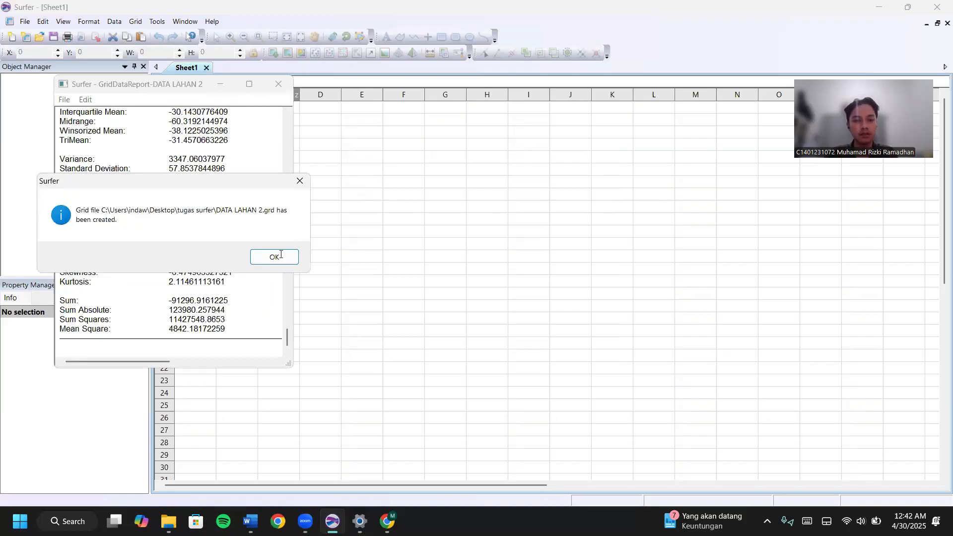
{"action": "left_click", "coordinate": [274, 257]}
{"action": "left_click", "coordinate": [279, 84]}
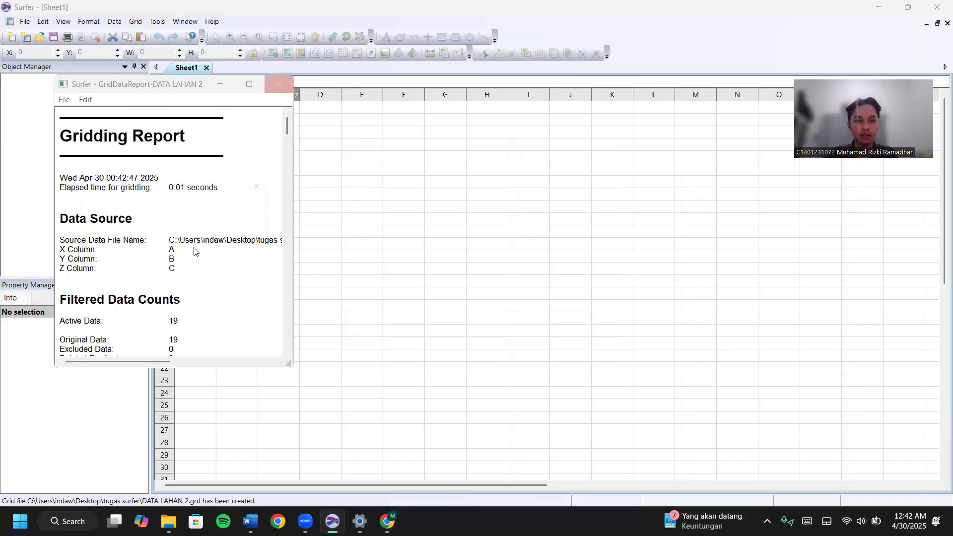
Discard the gridding report without saving and create a new plot document.
{"action": "key", "text": "n"}
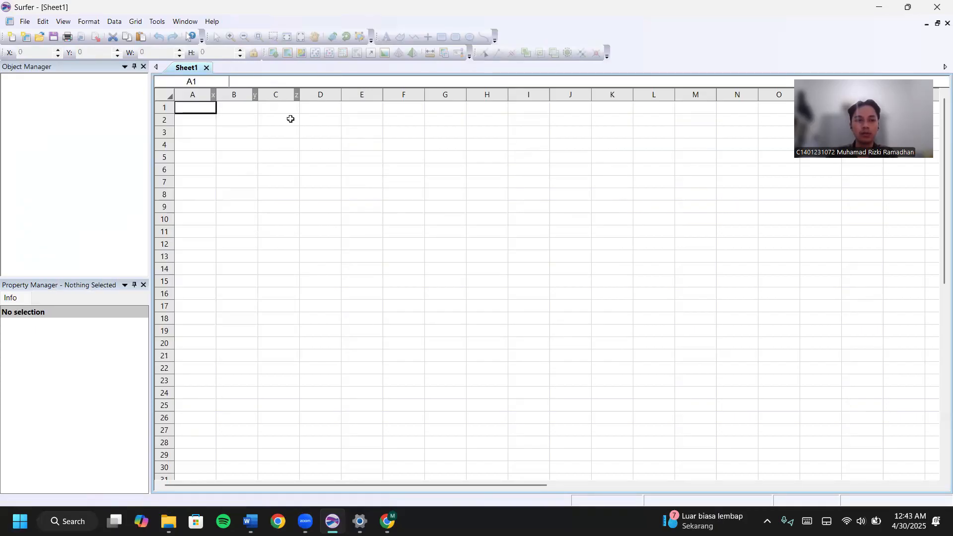
{"action": "left_click", "coordinate": [25, 22]}
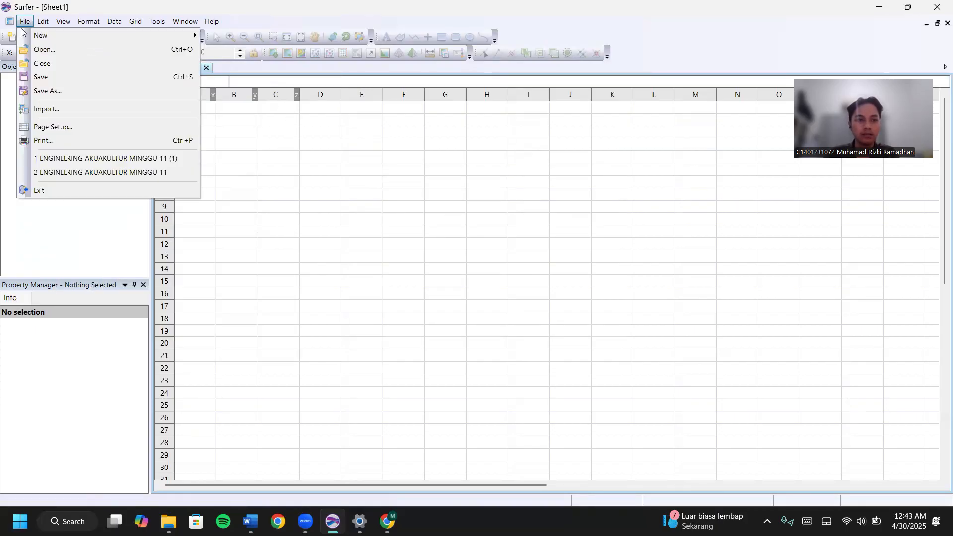
{"action": "mouse_move", "coordinate": [28, 38]}
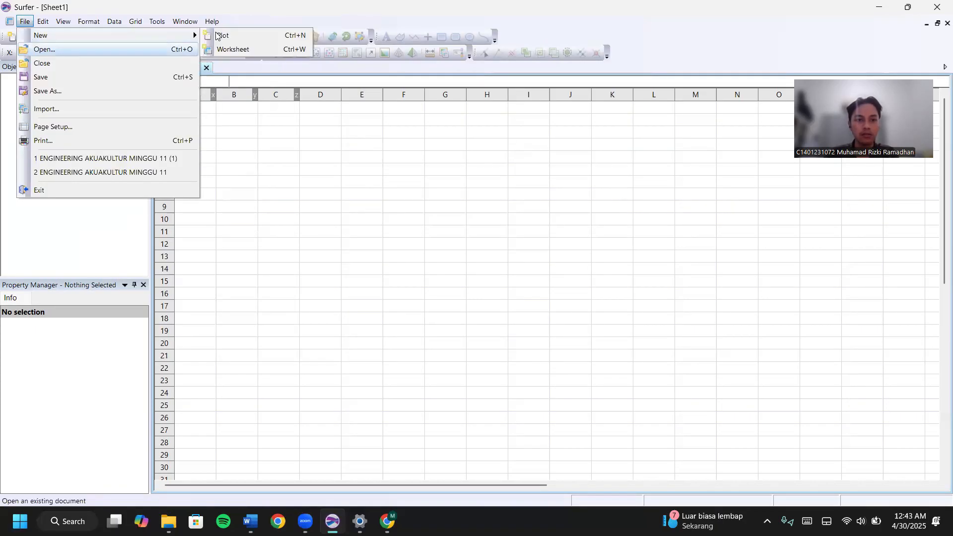
{"action": "left_click", "coordinate": [218, 35]}
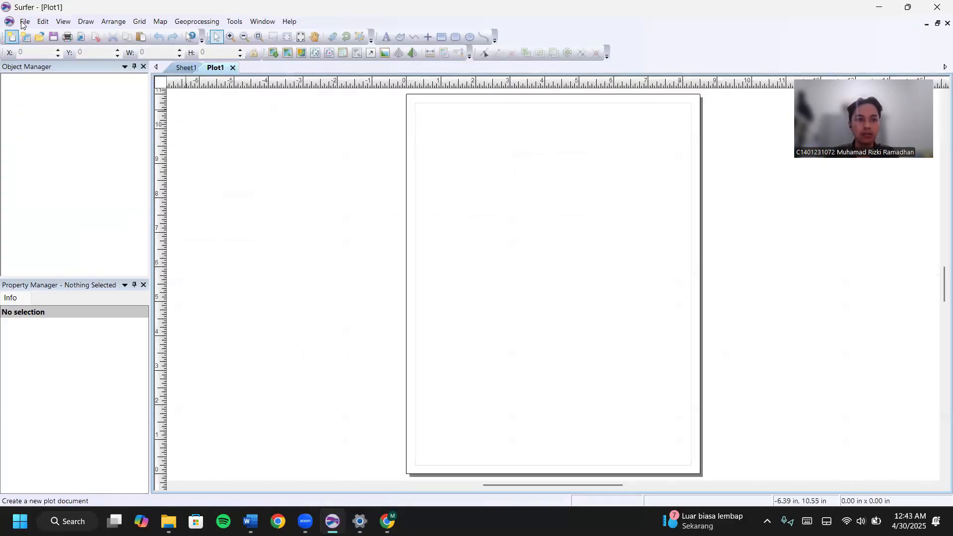
Set the page to Letter size and draw a border rectangle across the page.
{"action": "key", "text": "alt+f"}
{"action": "left_click", "coordinate": [53, 154]}
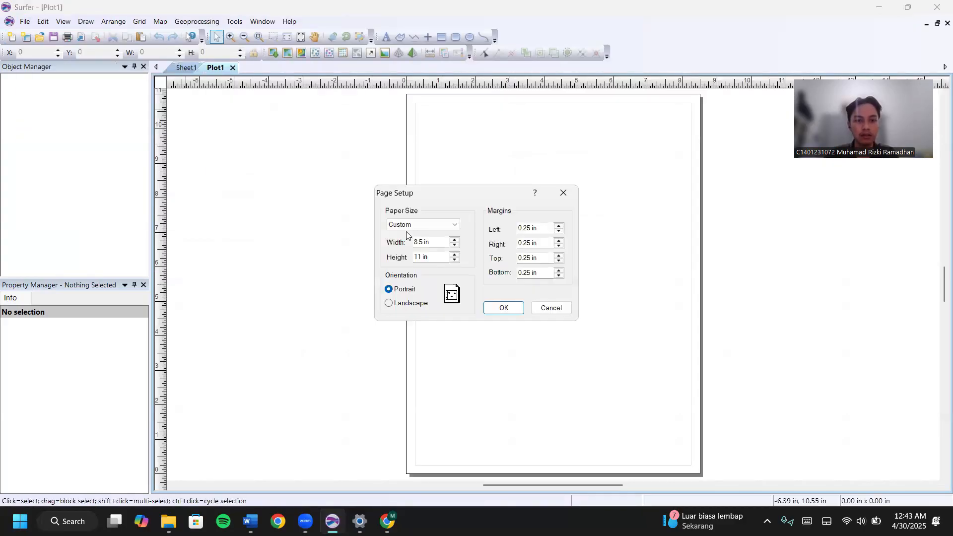
{"action": "left_click", "coordinate": [406, 229]}
{"action": "left_click", "coordinate": [404, 235]}
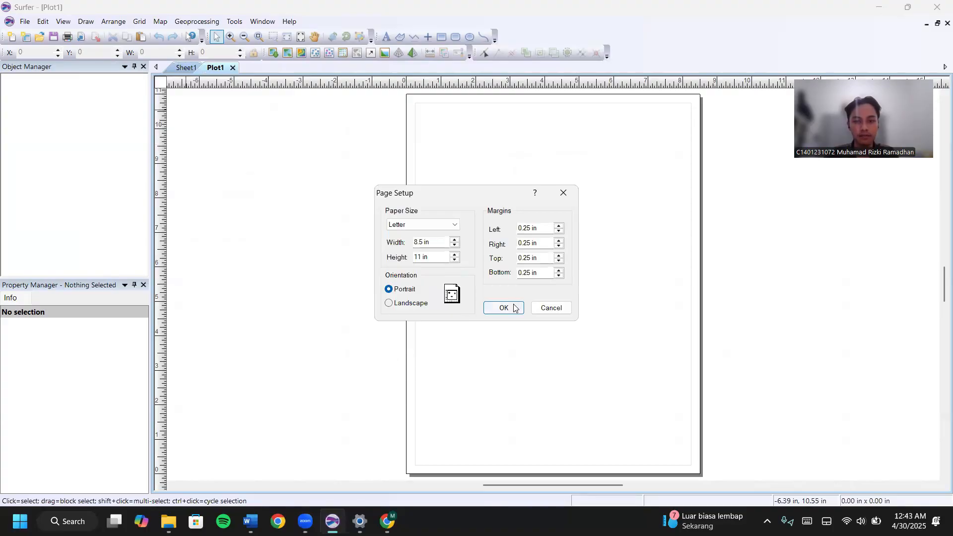
{"action": "left_click", "coordinate": [509, 309]}
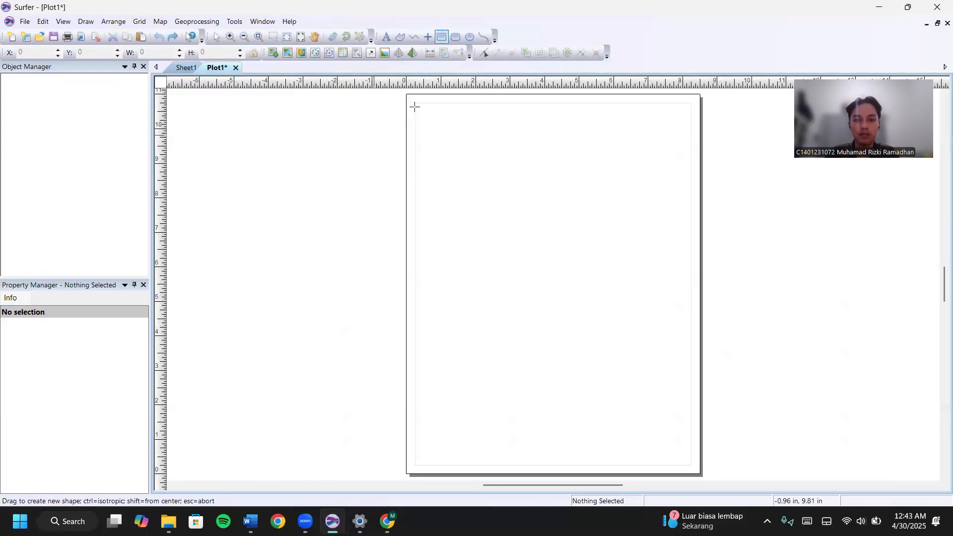
{"action": "left_click_drag", "start_coordinate": [422, 114], "coordinate": [691, 466]}
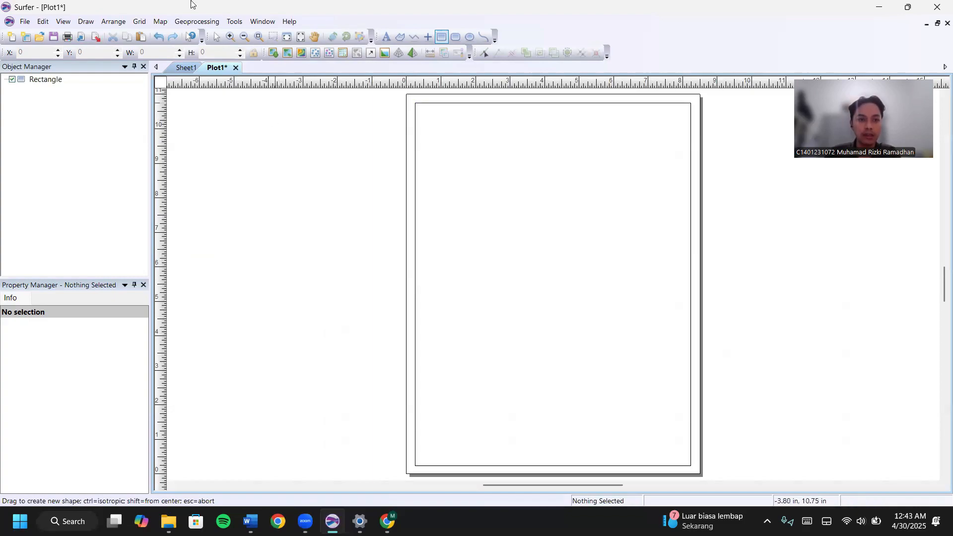
Create a contour map from DATA LAHAN 2.grd inside the page border.
{"action": "left_click", "coordinate": [163, 22]}
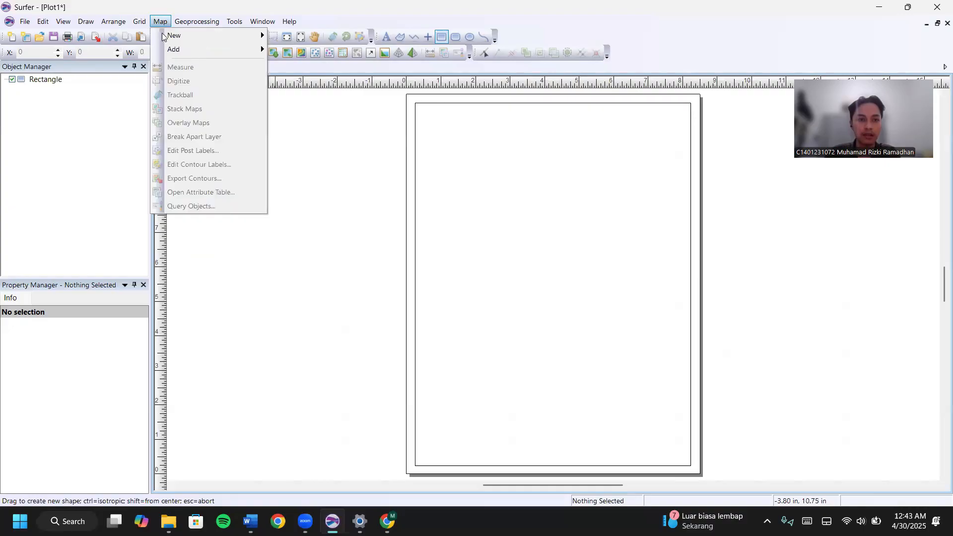
{"action": "mouse_move", "coordinate": [198, 40]}
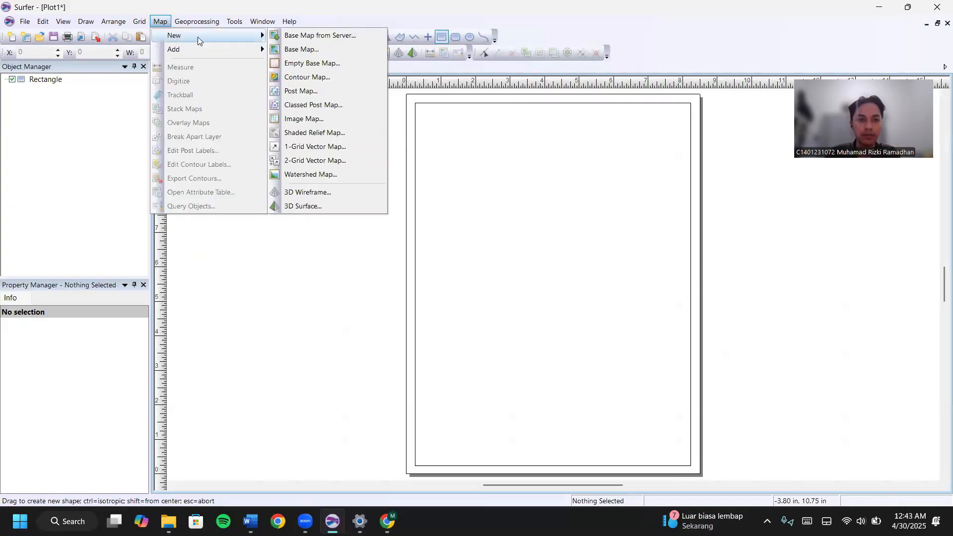
{"action": "left_click", "coordinate": [330, 79]}
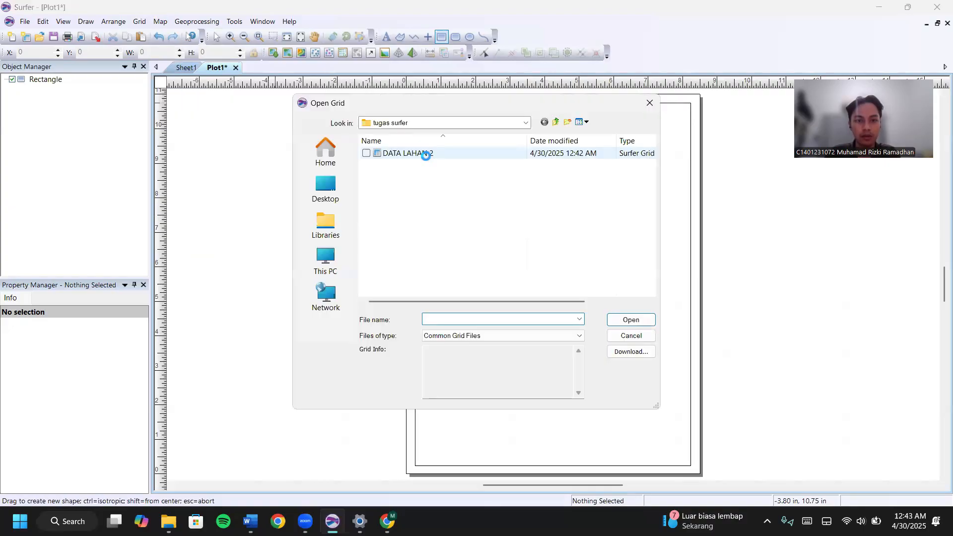
{"action": "left_click", "coordinate": [408, 154]}
{"action": "left_click", "coordinate": [644, 317]}
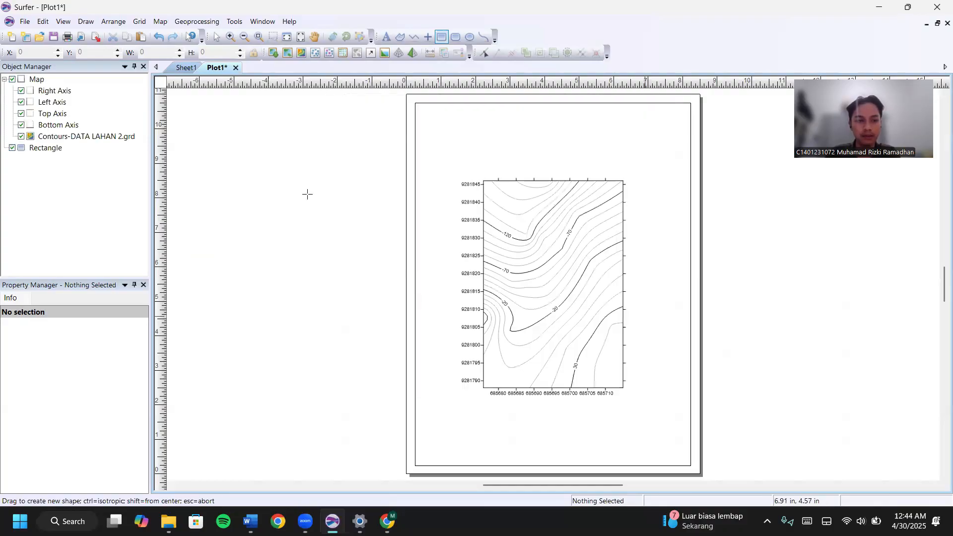
Add BATAS LAHAN 2.shp to the map as a boundary base layer.
{"action": "right_click", "coordinate": [37, 82]}
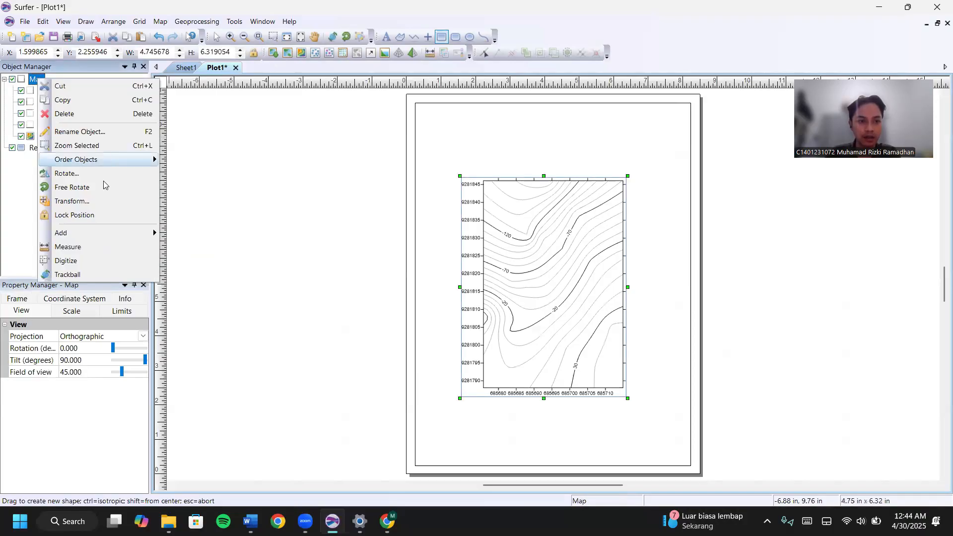
{"action": "mouse_move", "coordinate": [99, 236]}
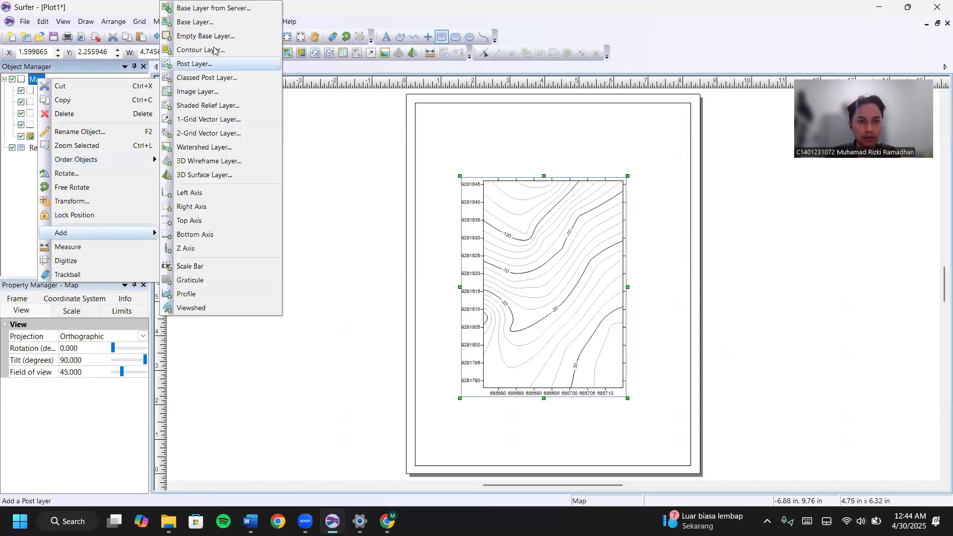
{"action": "left_click", "coordinate": [215, 25]}
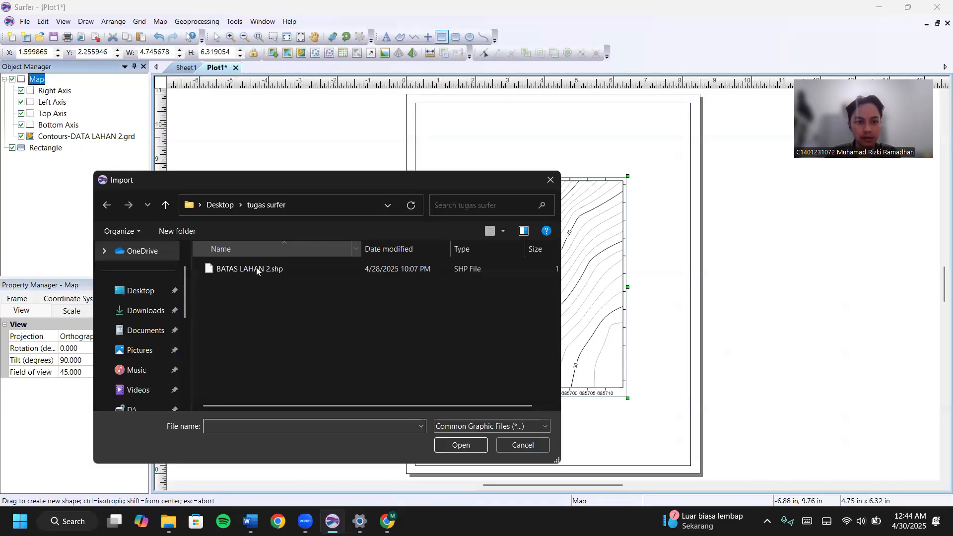
{"action": "left_click", "coordinate": [268, 269]}
{"action": "left_click", "coordinate": [460, 444]}
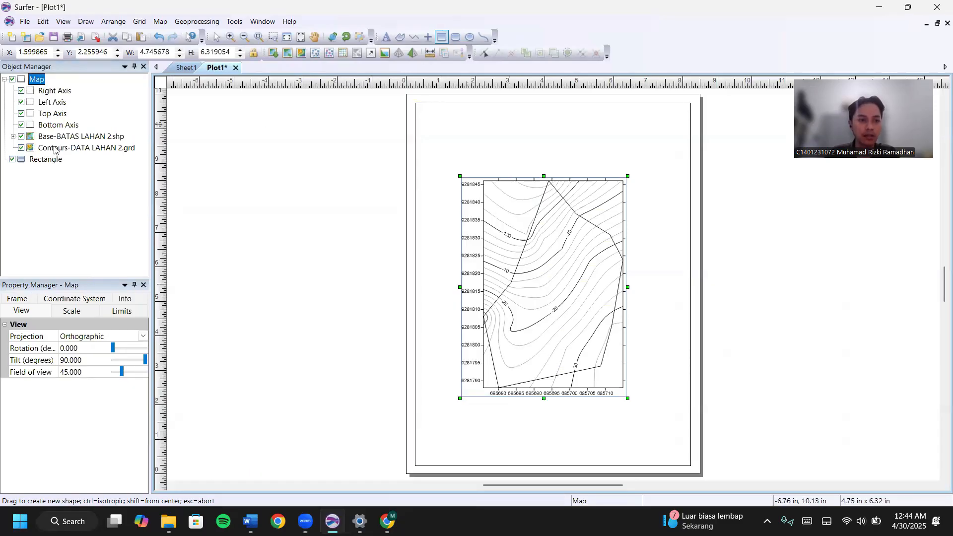
{"action": "left_click", "coordinate": [55, 149]}
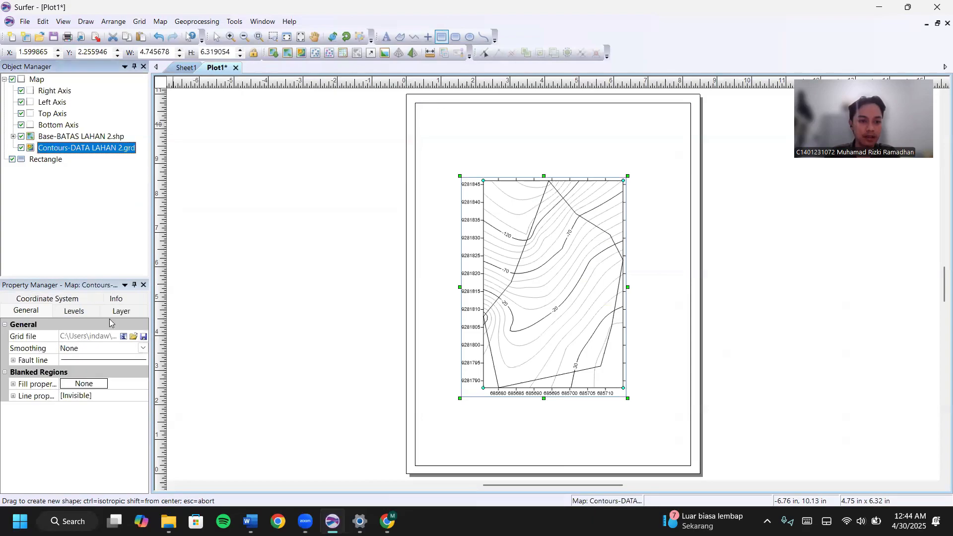
Turn on contour fill, a colour scale, and labels on minor contours.
{"action": "left_click", "coordinate": [76, 312]}
{"action": "scroll", "coordinate": [88, 355], "scroll_direction": "down", "scroll_amount": 3}
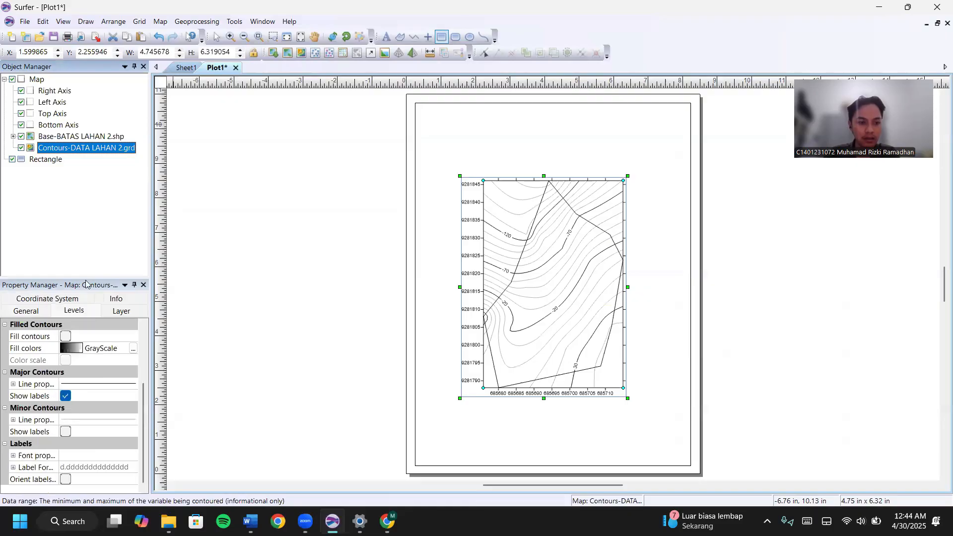
{"action": "left_click", "coordinate": [66, 337]}
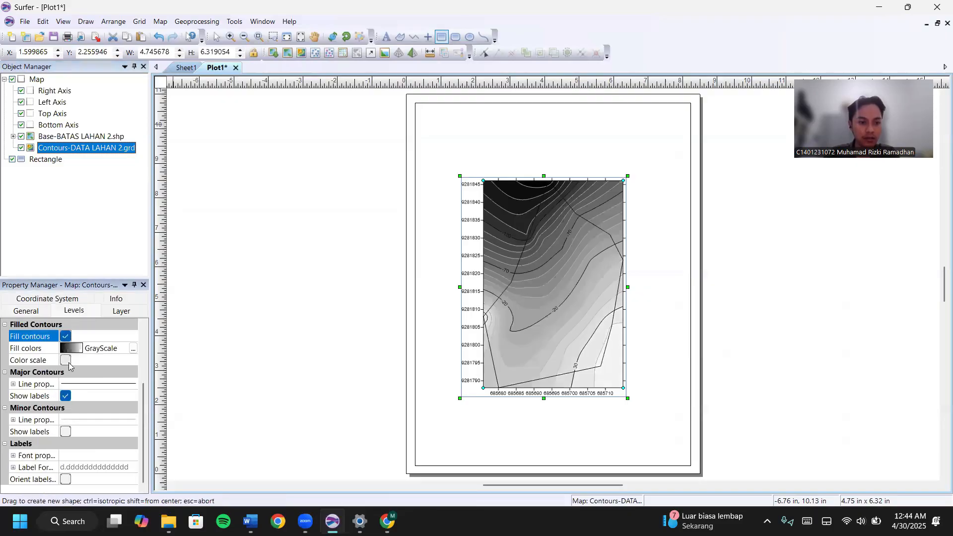
{"action": "left_click", "coordinate": [66, 362]}
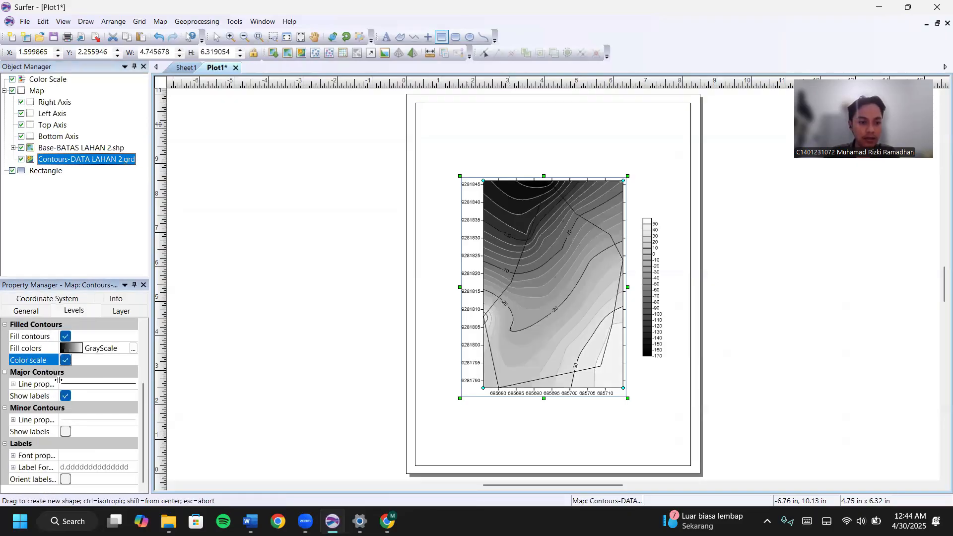
{"action": "left_click", "coordinate": [66, 432]}
Change the contour fill colormap to Land2.
{"action": "left_click", "coordinate": [83, 348]}
{"action": "scroll", "coordinate": [100, 387], "scroll_direction": "down", "scroll_amount": 2}
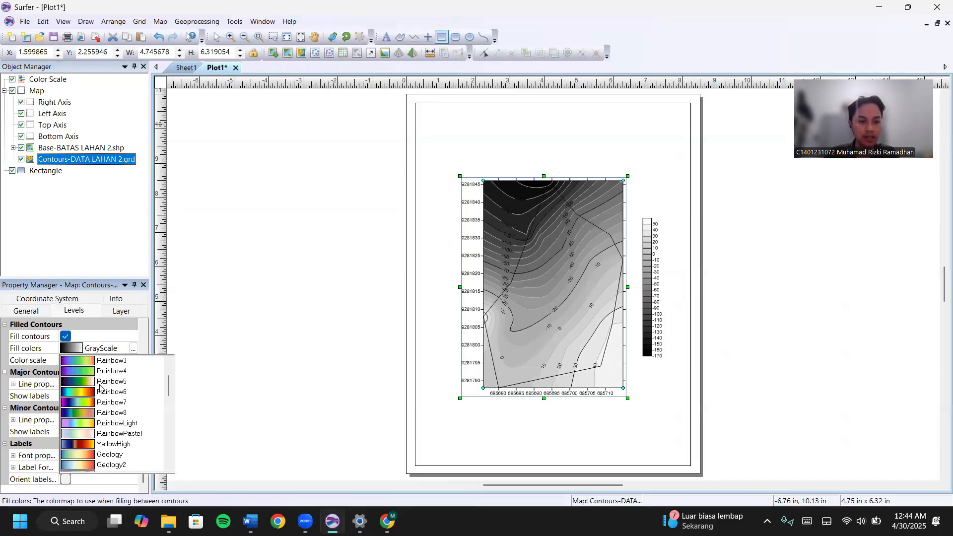
{"action": "scroll", "coordinate": [84, 456], "scroll_direction": "down", "scroll_amount": 4}
{"action": "scroll", "coordinate": [87, 424], "scroll_direction": "down", "scroll_amount": 2}
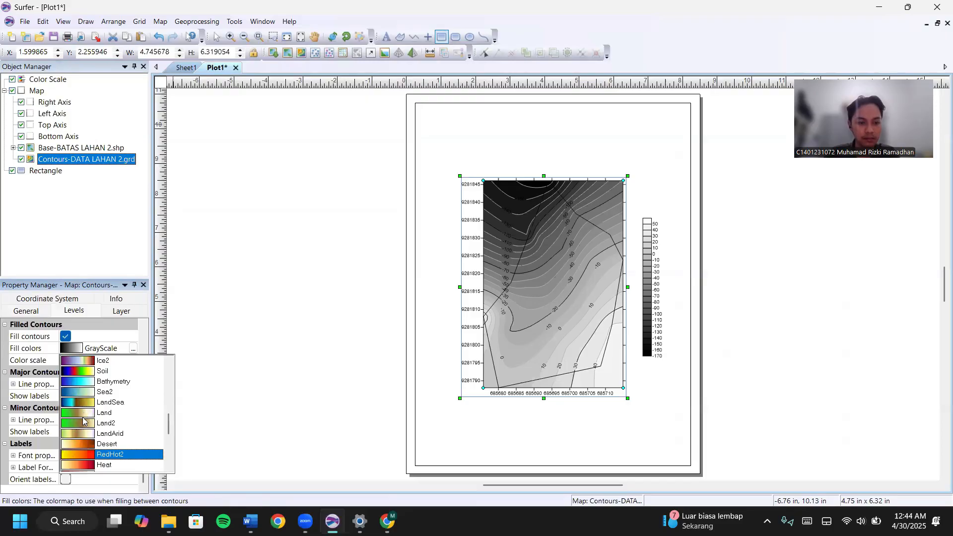
{"action": "left_click", "coordinate": [87, 423]}
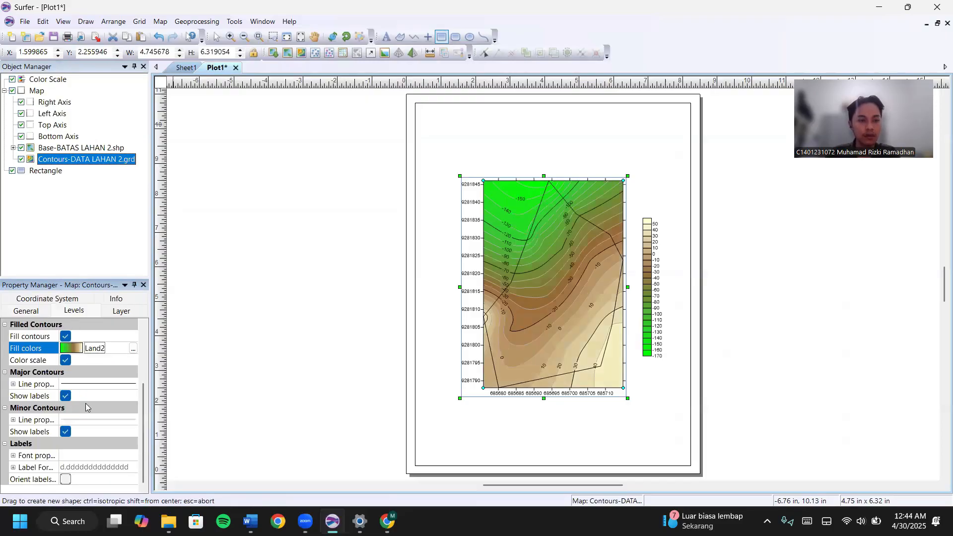
{"action": "scroll", "coordinate": [89, 407], "scroll_direction": "up", "scroll_amount": 3}
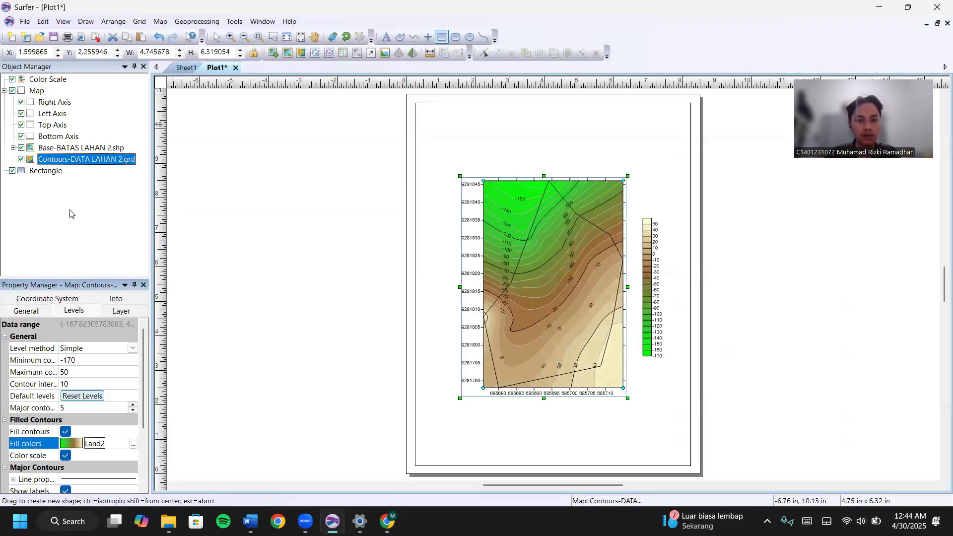
Give the BATAS LAHAN 2 boundary polygon a red outline 0.05 in wide.
{"action": "left_click", "coordinate": [13, 148]}
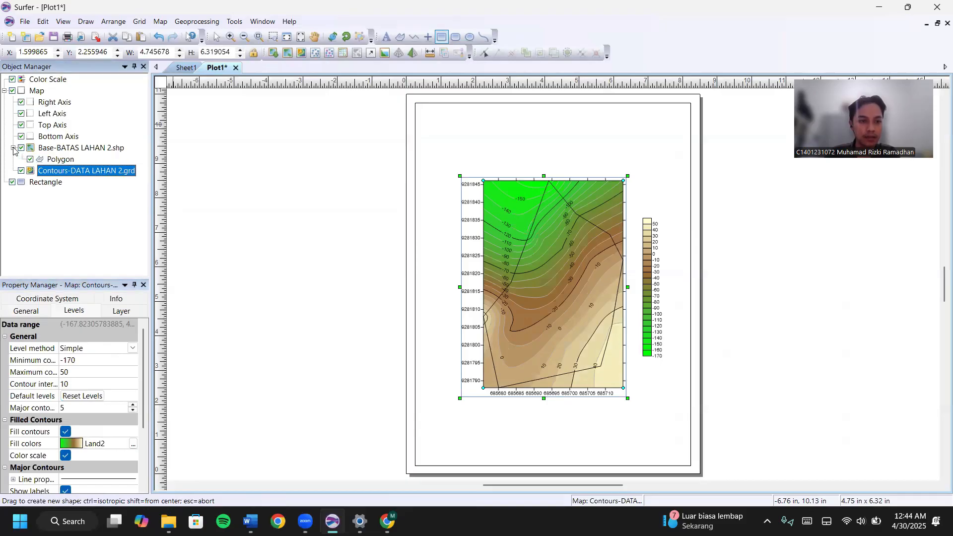
{"action": "left_click", "coordinate": [55, 162]}
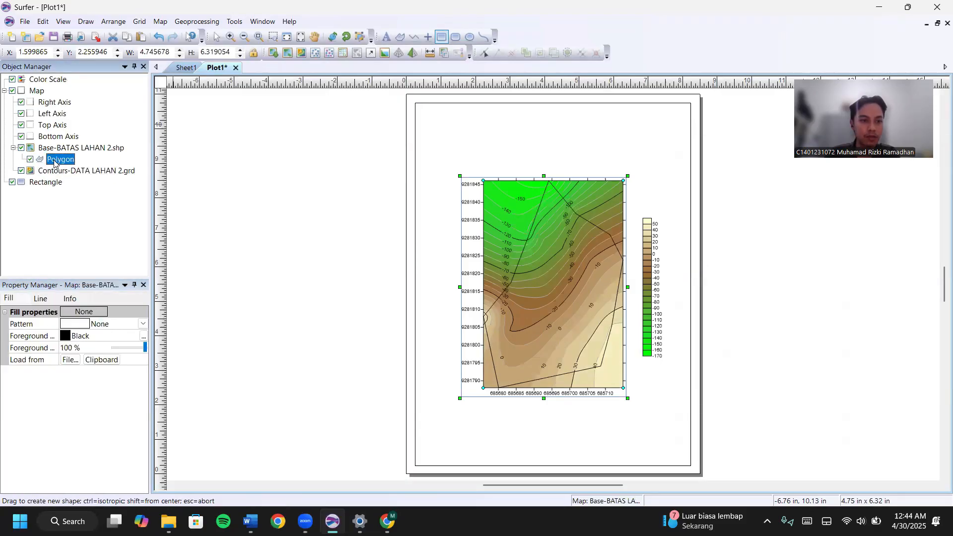
{"action": "left_click", "coordinate": [40, 300]}
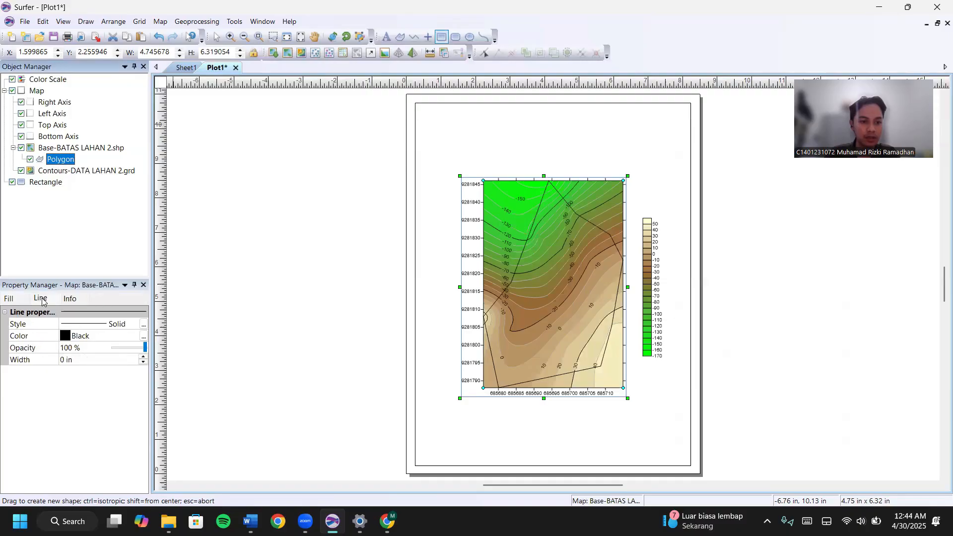
{"action": "left_click", "coordinate": [132, 336]}
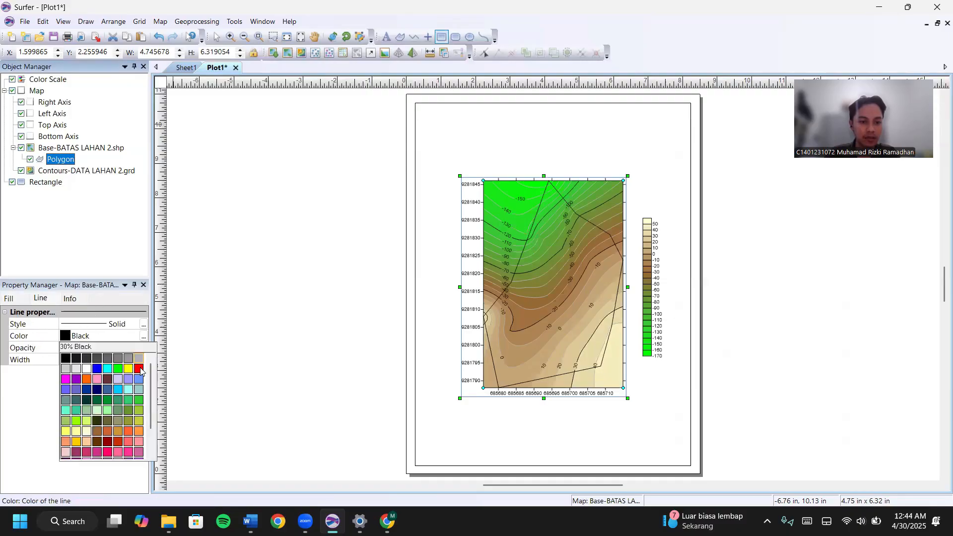
{"action": "left_click", "coordinate": [139, 368]}
{"action": "left_click", "coordinate": [143, 358]}
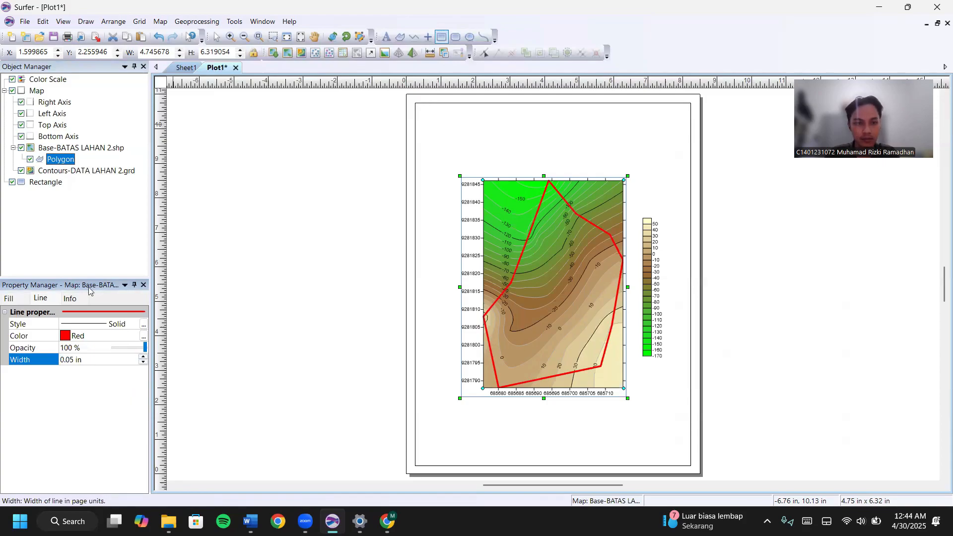
{"action": "key", "text": "Escape"}
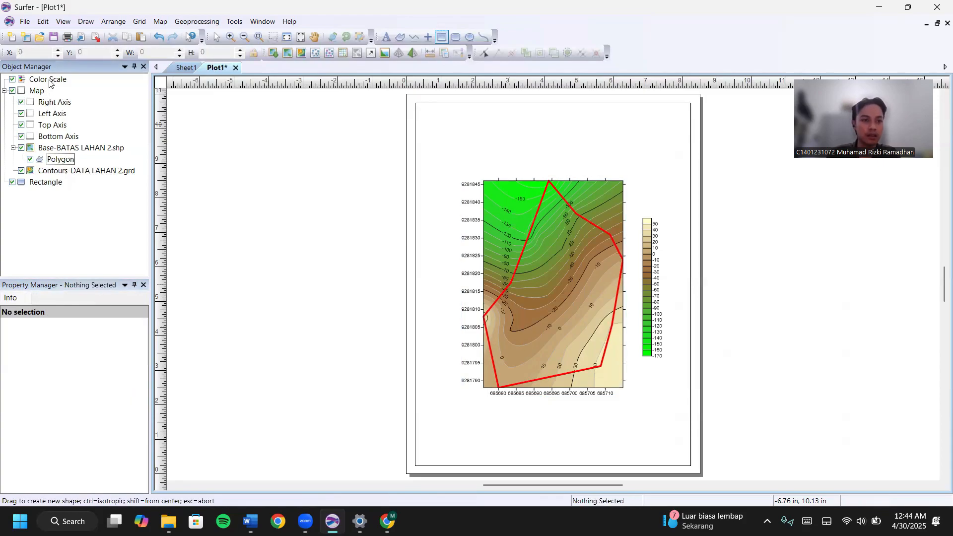
Set the colour scale title text to 'Elevasi (cm)'.
{"action": "left_click", "coordinate": [48, 80]}
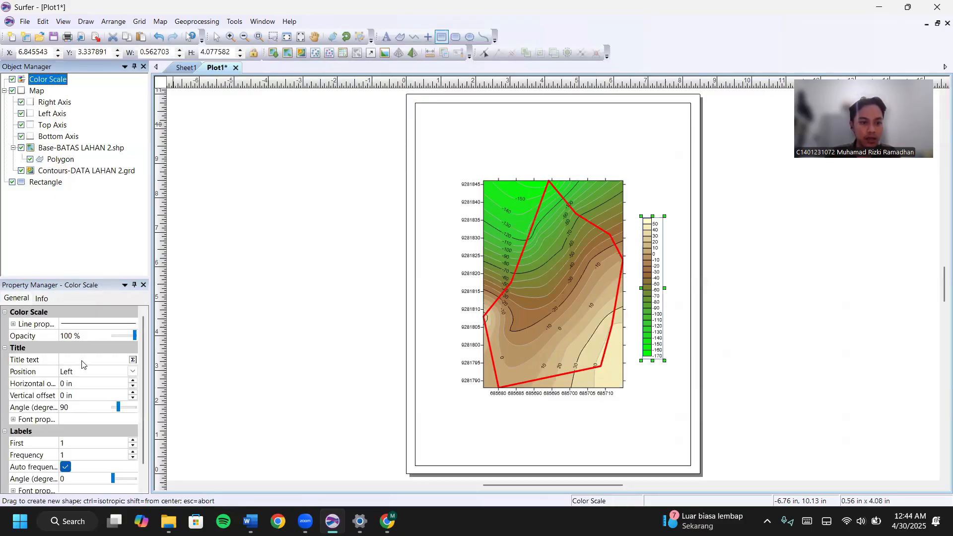
{"action": "left_click", "coordinate": [104, 299]}
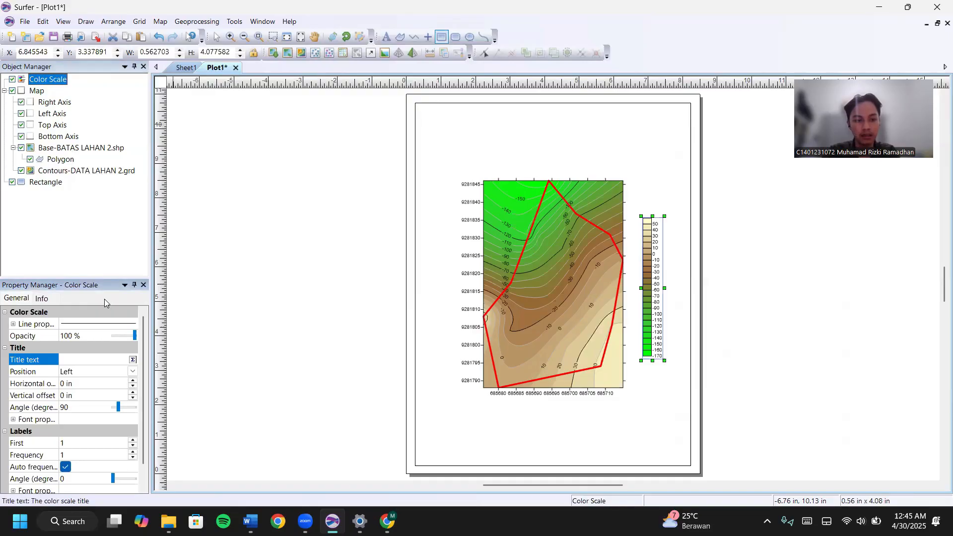
{"action": "type", "text": "Elevasi "}
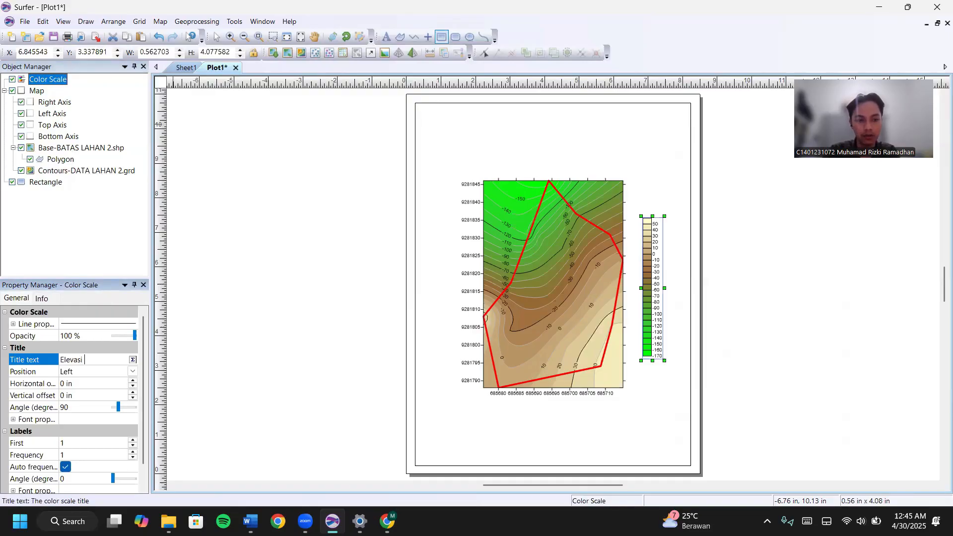
{"action": "type", "text": "(cm)"}
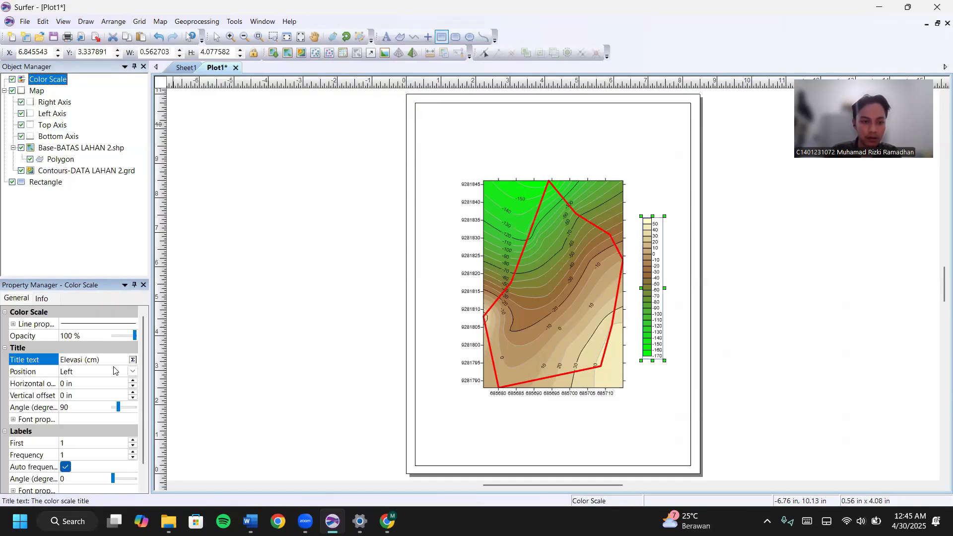
Format the title in Times New Roman, 15 pt, bold.
{"action": "left_click", "coordinate": [132, 360]}
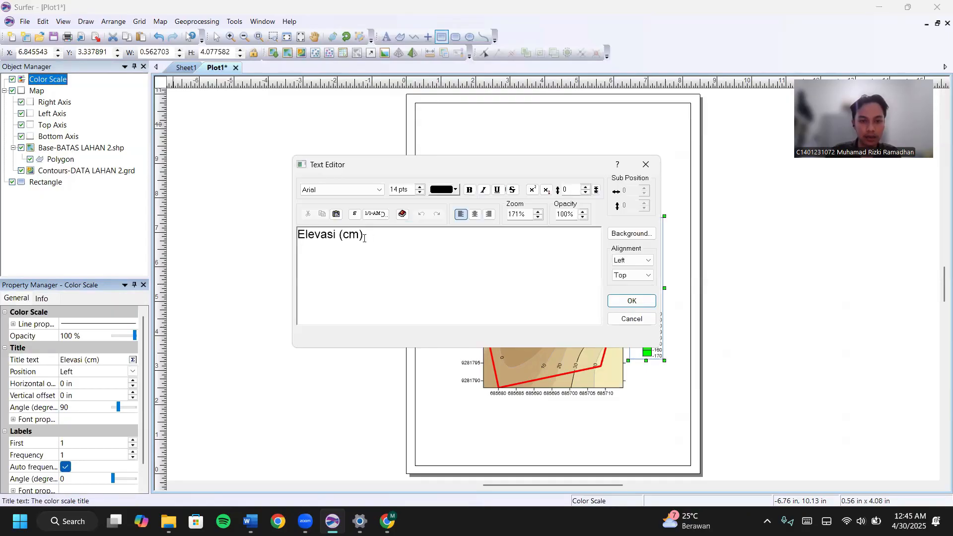
{"action": "left_click_drag", "start_coordinate": [296, 233], "coordinate": [365, 234]}
{"action": "left_click", "coordinate": [380, 190]}
{"action": "type", "text": "tim"}
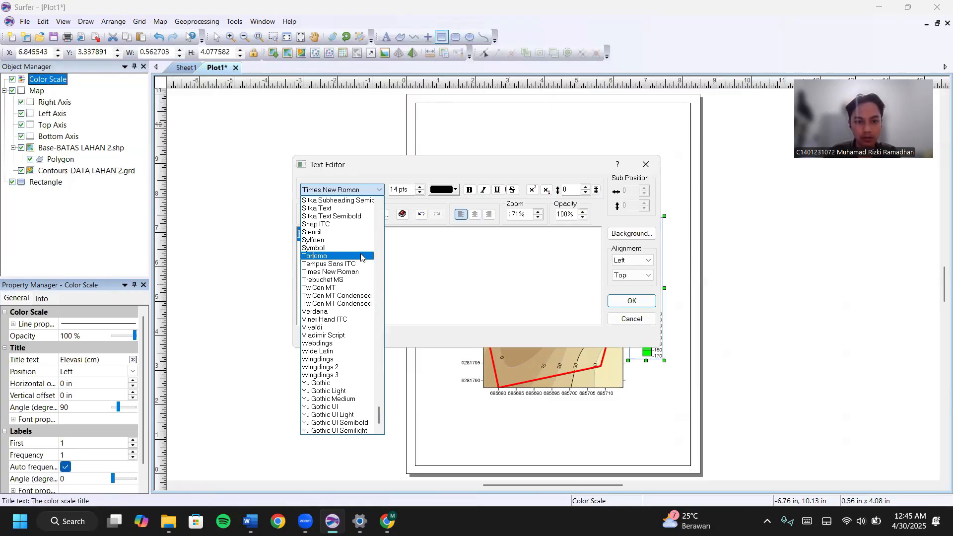
{"action": "left_click", "coordinate": [364, 271]}
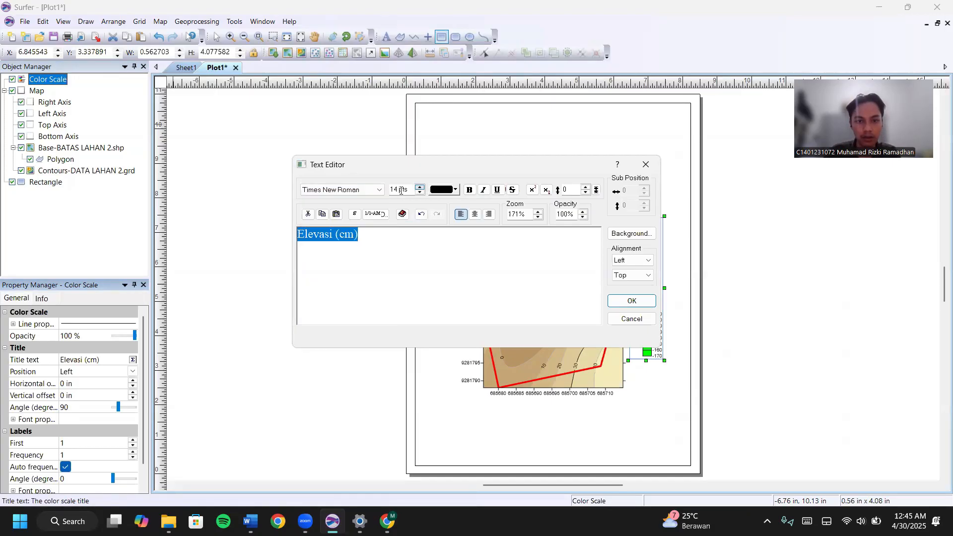
{"action": "left_click", "coordinate": [399, 191]}
{"action": "key", "text": "BackSpace"}
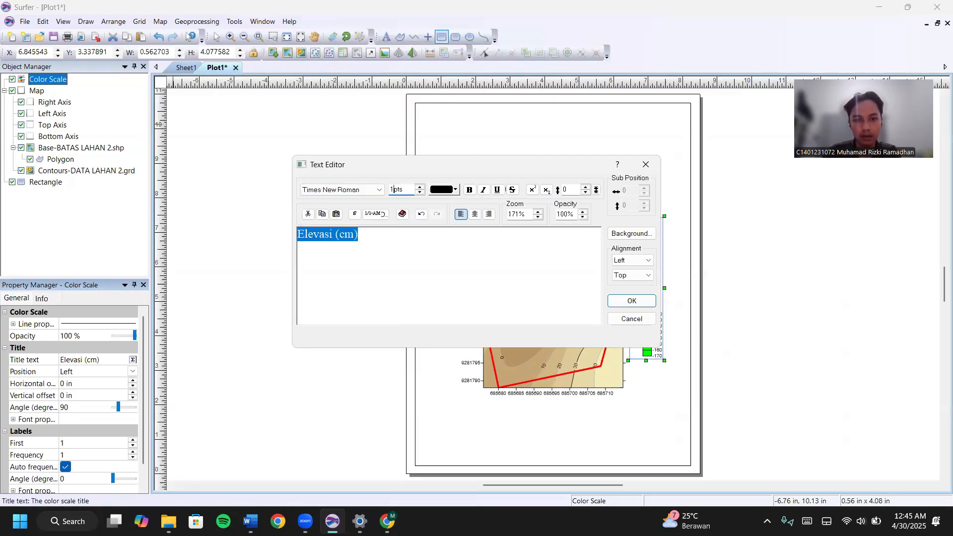
{"action": "type", "text": "5"}
{"action": "left_click", "coordinate": [469, 190]}
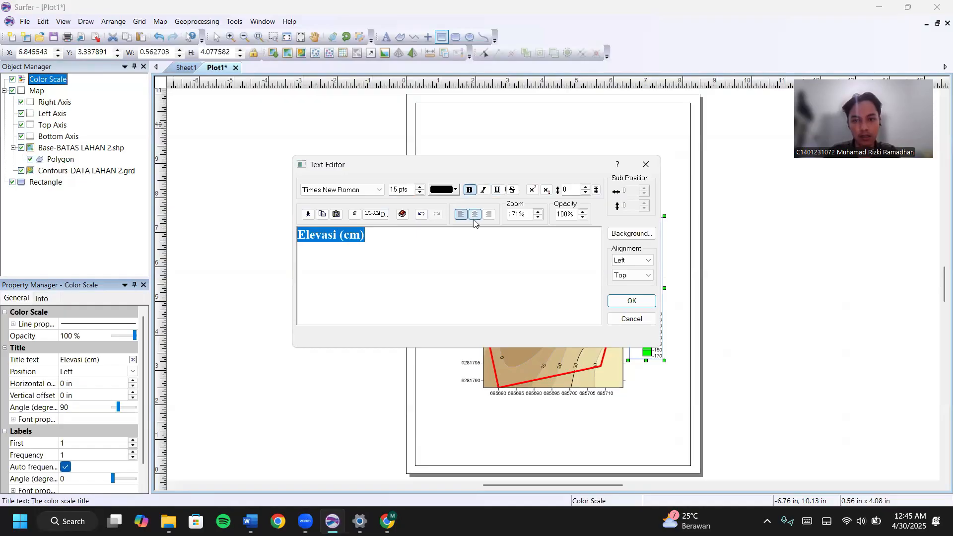
{"action": "left_click", "coordinate": [633, 300]}
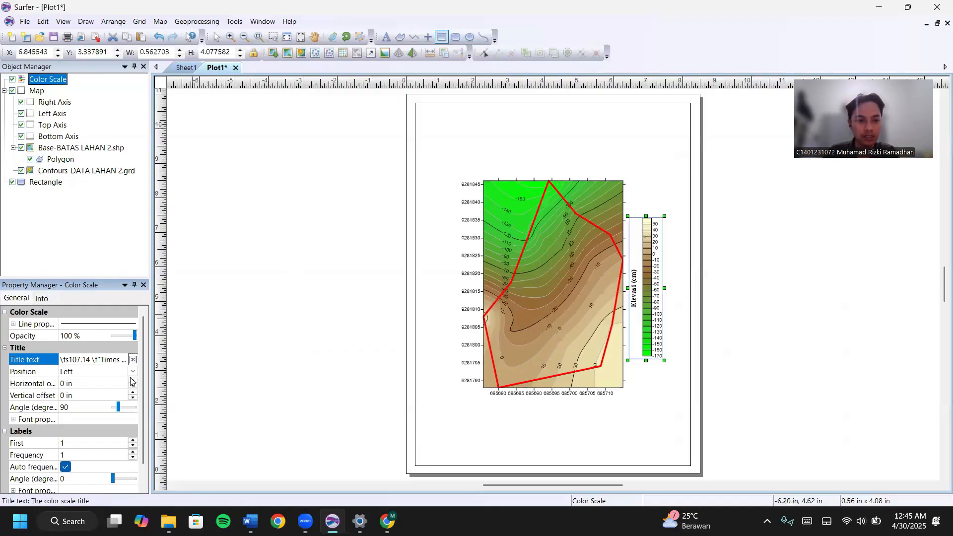
Position the colour scale title at the top.
{"action": "left_click", "coordinate": [132, 372]}
{"action": "left_click", "coordinate": [96, 406]}
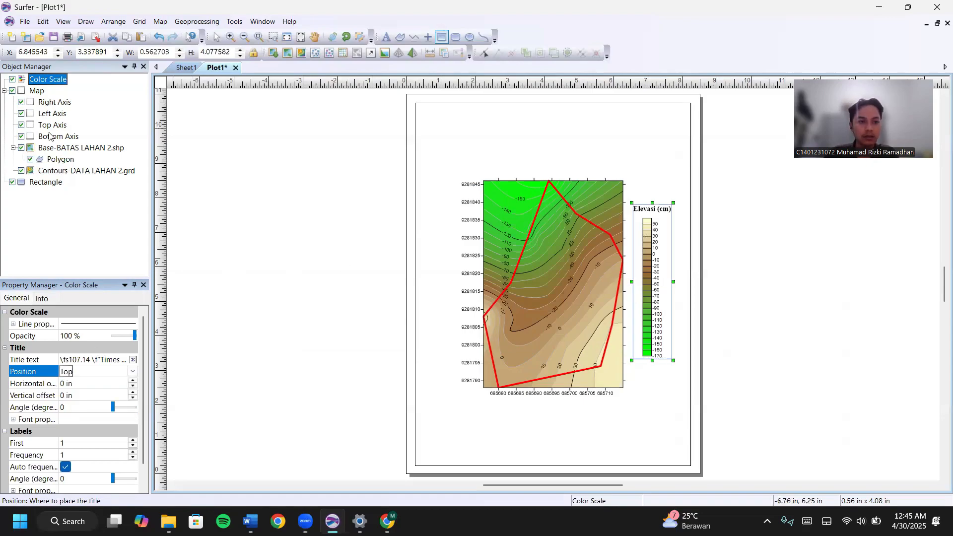
{"action": "left_click", "coordinate": [68, 229]}
Add a scale bar to the map below the contour map.
{"action": "right_click", "coordinate": [37, 92]}
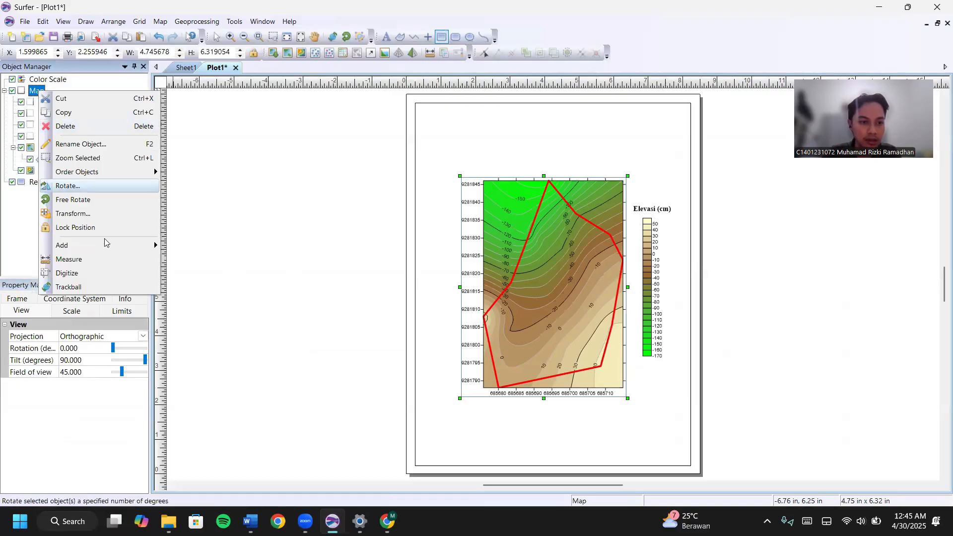
{"action": "mouse_move", "coordinate": [110, 246]}
{"action": "left_click", "coordinate": [211, 264]}
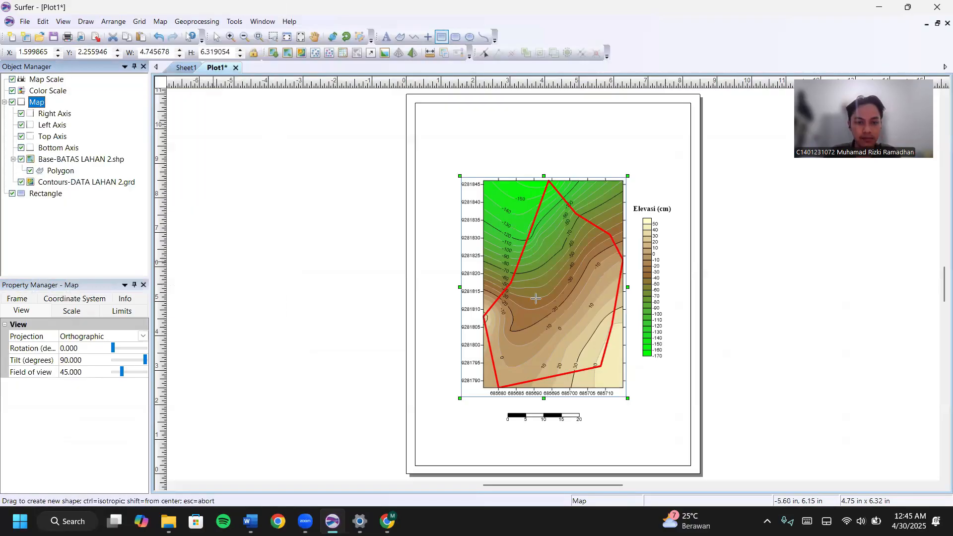
{"action": "left_click", "coordinate": [387, 37]}
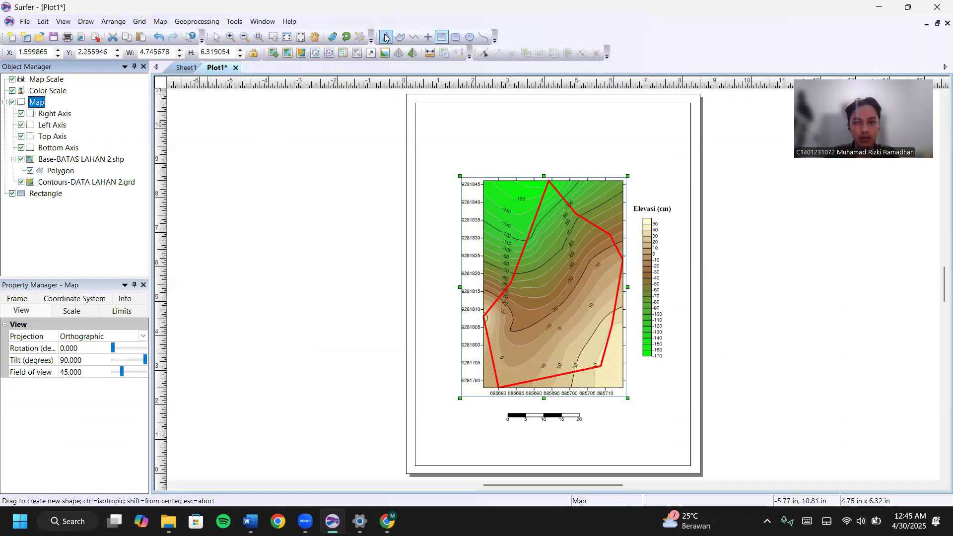
{"action": "key", "text": "Escape"}
{"action": "left_click", "coordinate": [563, 420]}
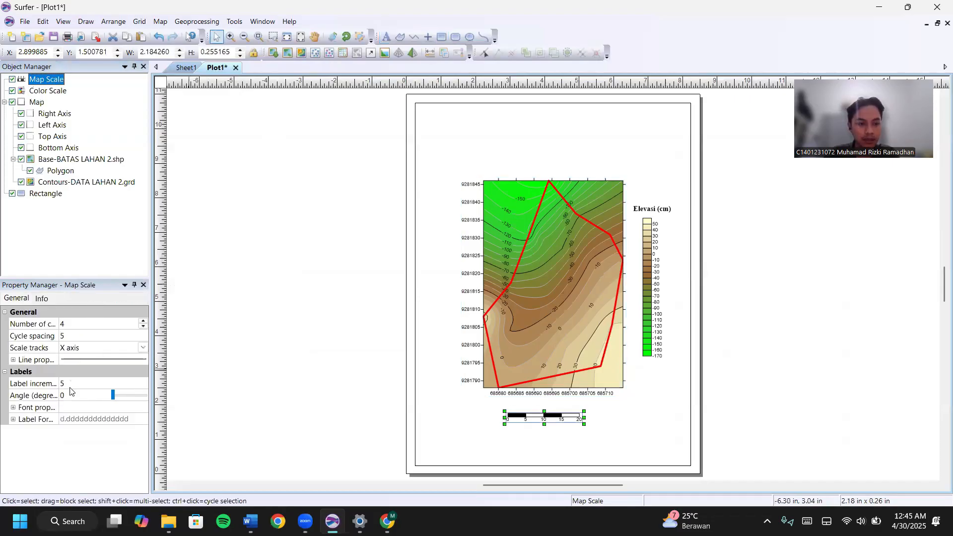
Give the scale bar labels the suffix 'meter'.
{"action": "left_click", "coordinate": [15, 422]}
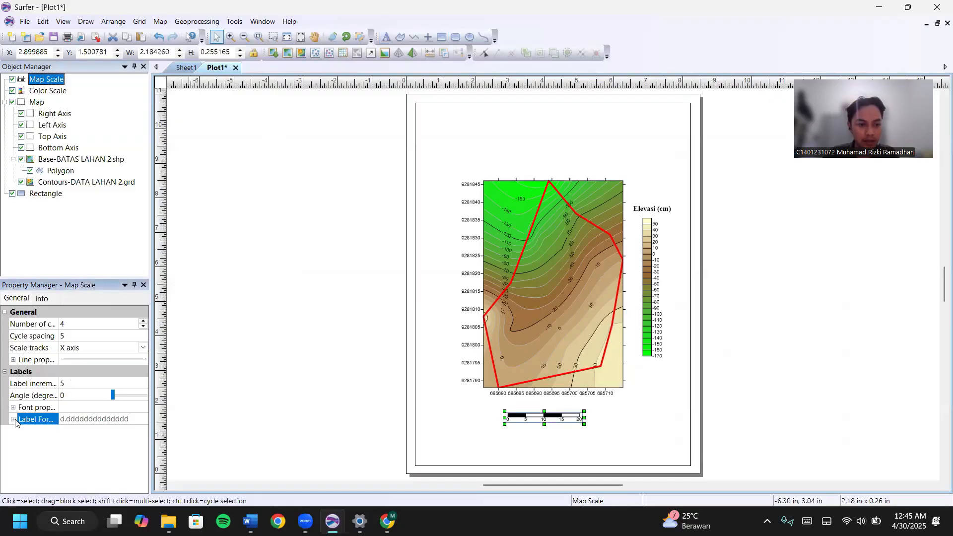
{"action": "left_click", "coordinate": [14, 420]}
{"action": "scroll", "coordinate": [74, 457], "scroll_direction": "down", "scroll_amount": 1}
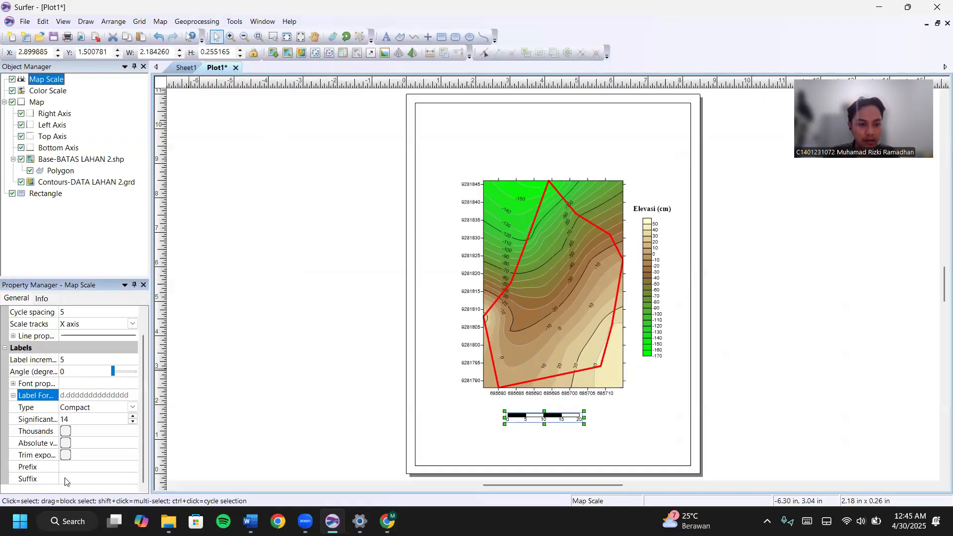
{"action": "left_click", "coordinate": [77, 478]}
{"action": "type", "text": "meter"}
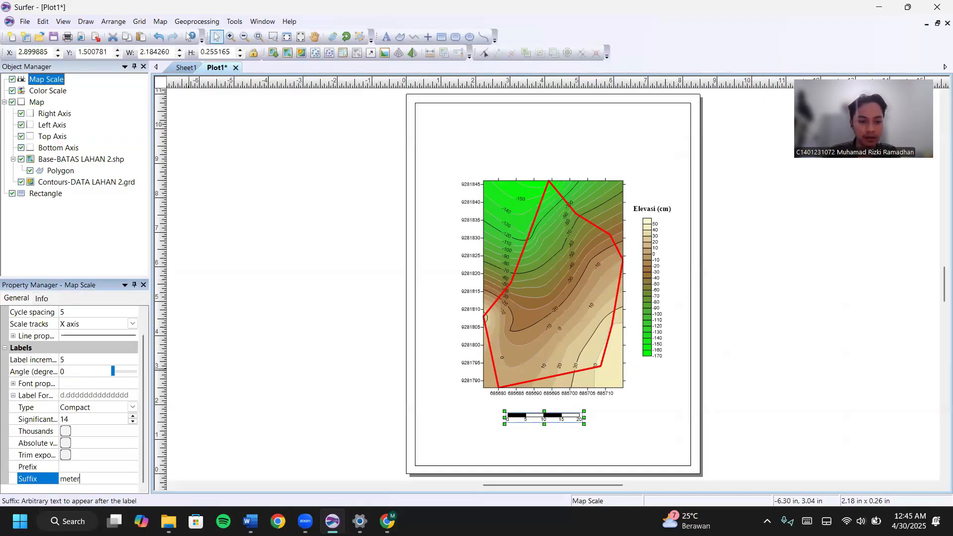
{"action": "key", "text": "Return"}
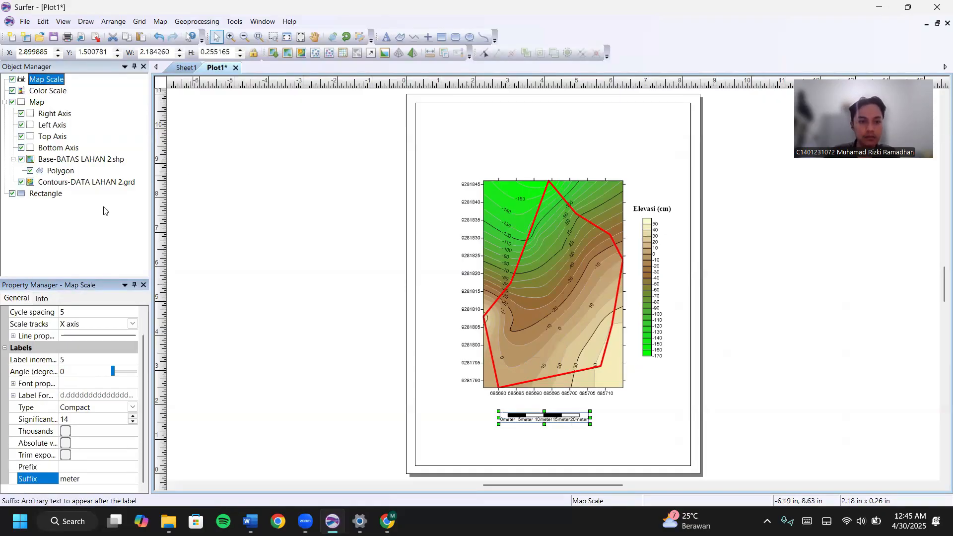
{"action": "left_click", "coordinate": [427, 38]}
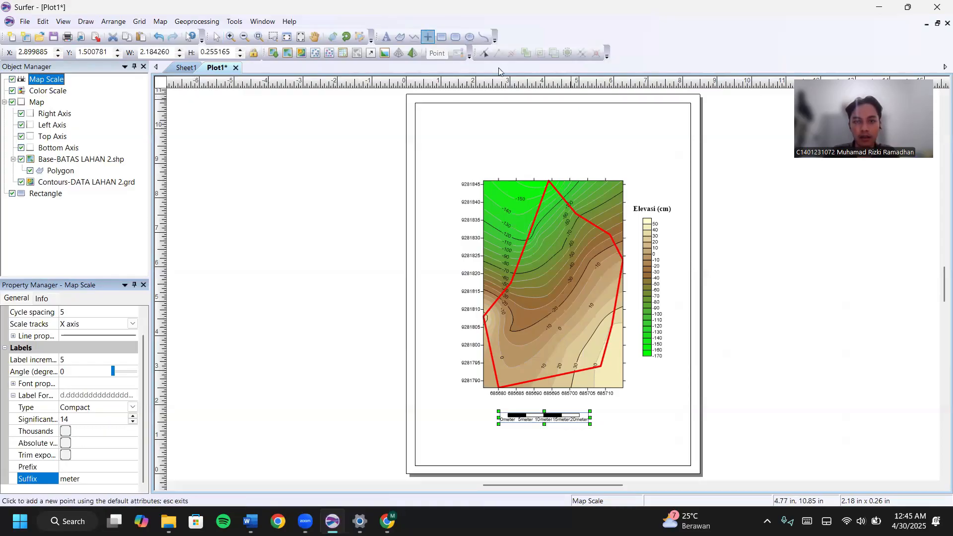
Place a point above the colour scale and enlarge it to about 0.88 in.
{"action": "left_click", "coordinate": [659, 168]}
{"action": "key", "text": "Escape"}
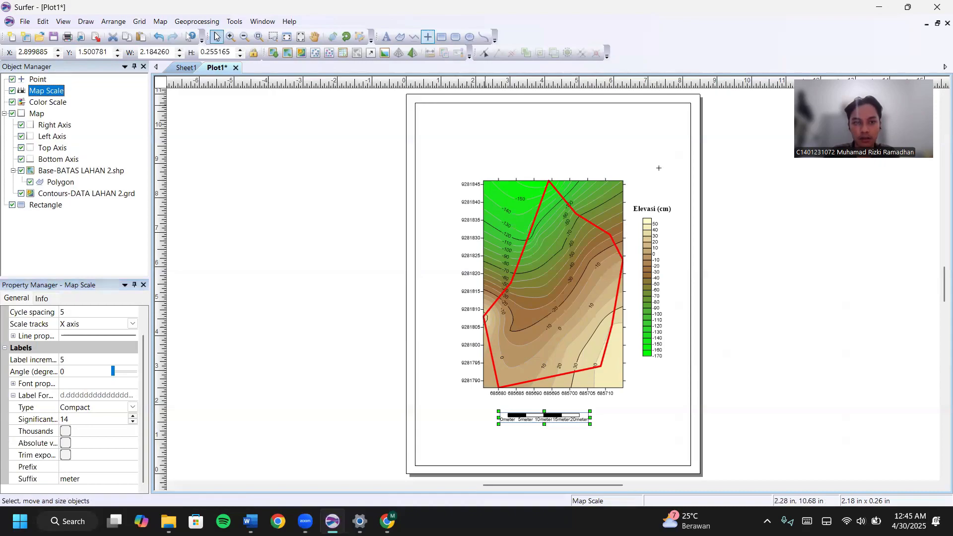
{"action": "left_click", "coordinate": [657, 169]}
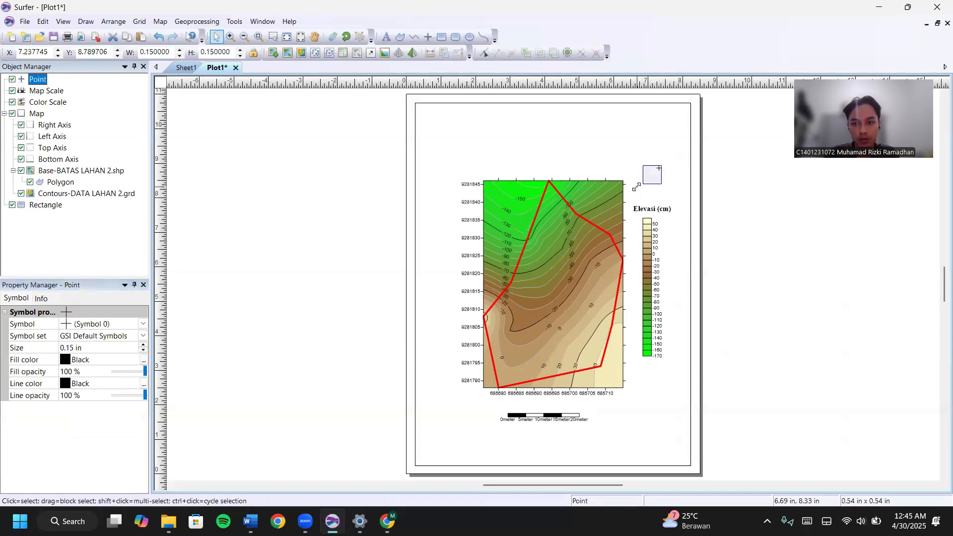
{"action": "left_click_drag", "start_coordinate": [637, 196], "coordinate": [643, 172]}
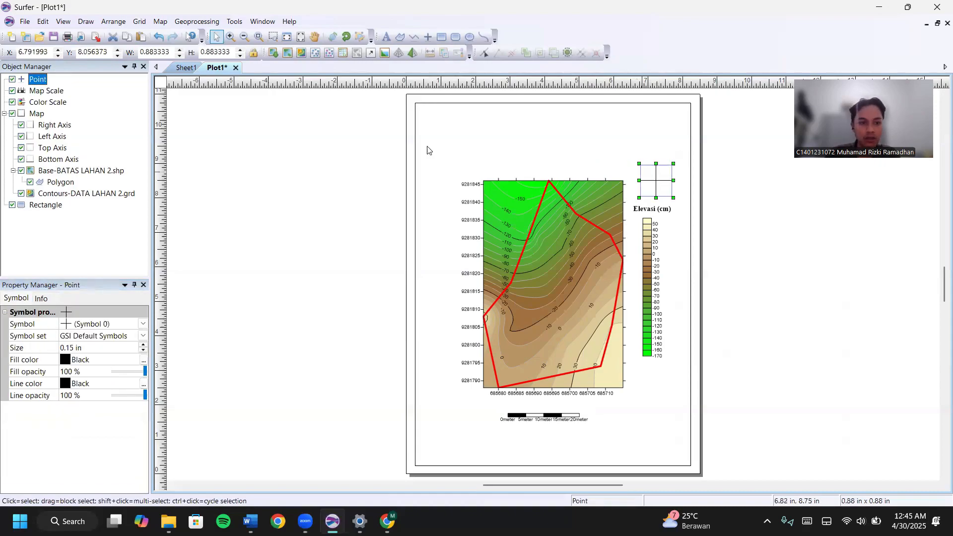
Turn the point into the N-E-S-W compass symbol from GSI North Arrows.
{"action": "left_click", "coordinate": [128, 340]}
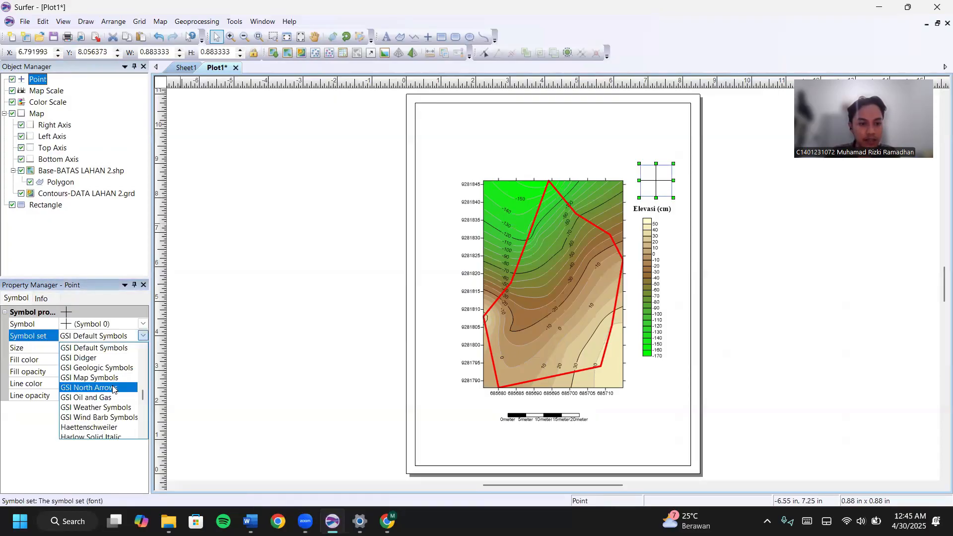
{"action": "left_click", "coordinate": [112, 388]}
{"action": "left_click", "coordinate": [143, 325]}
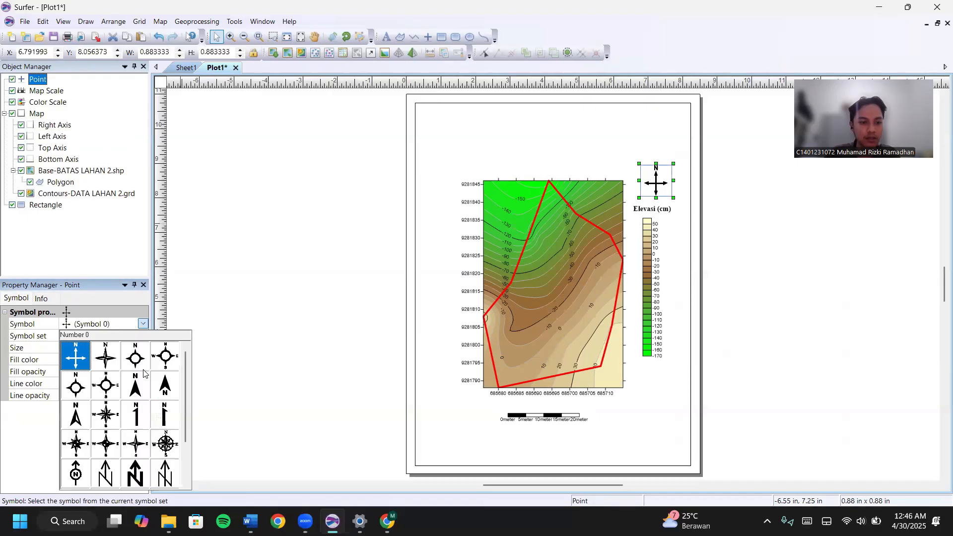
{"action": "left_click", "coordinate": [138, 449]}
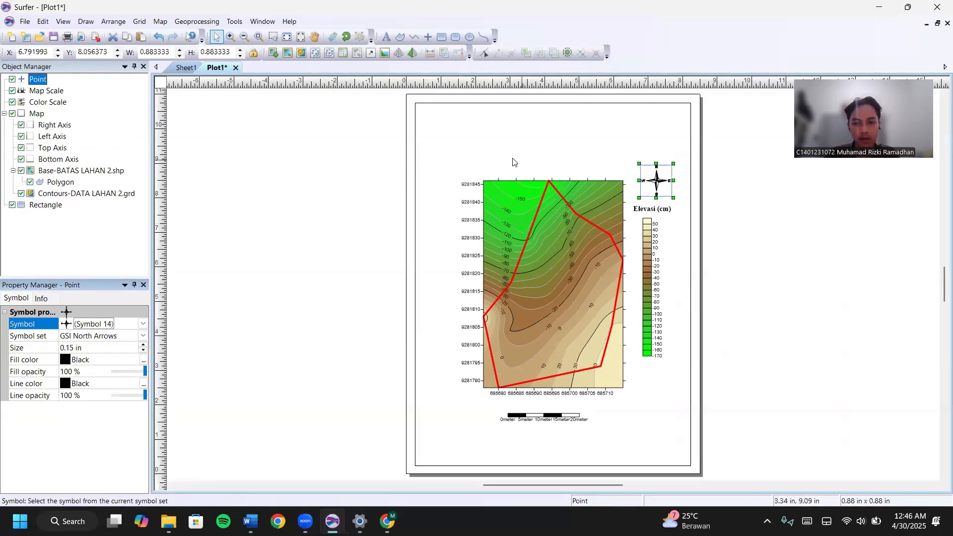
{"action": "left_click", "coordinate": [368, 178]}
Shift the map left and move the colour scale down beside it.
{"action": "left_click_drag", "start_coordinate": [561, 255], "coordinate": [535, 254]}
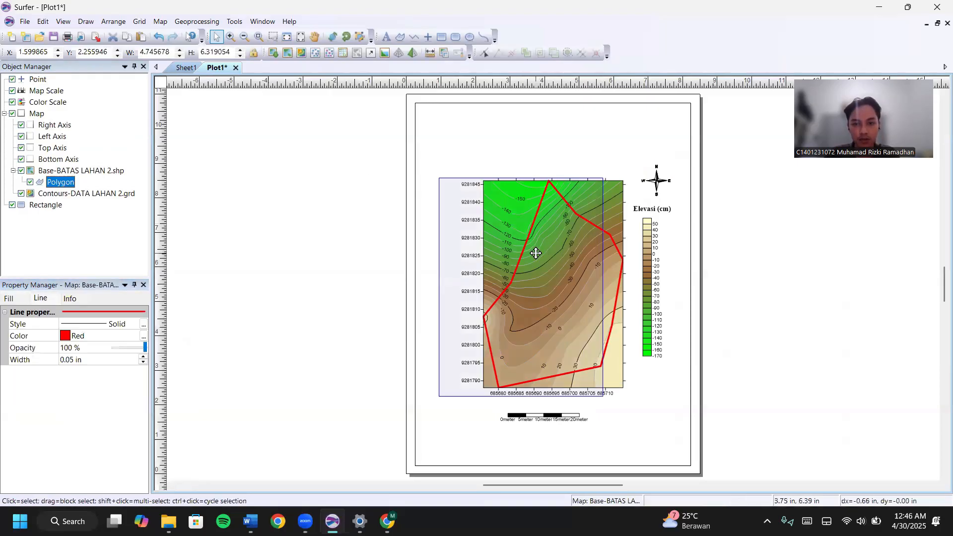
{"action": "left_click_drag", "start_coordinate": [639, 252], "coordinate": [641, 254]}
{"action": "left_click", "coordinate": [640, 287]}
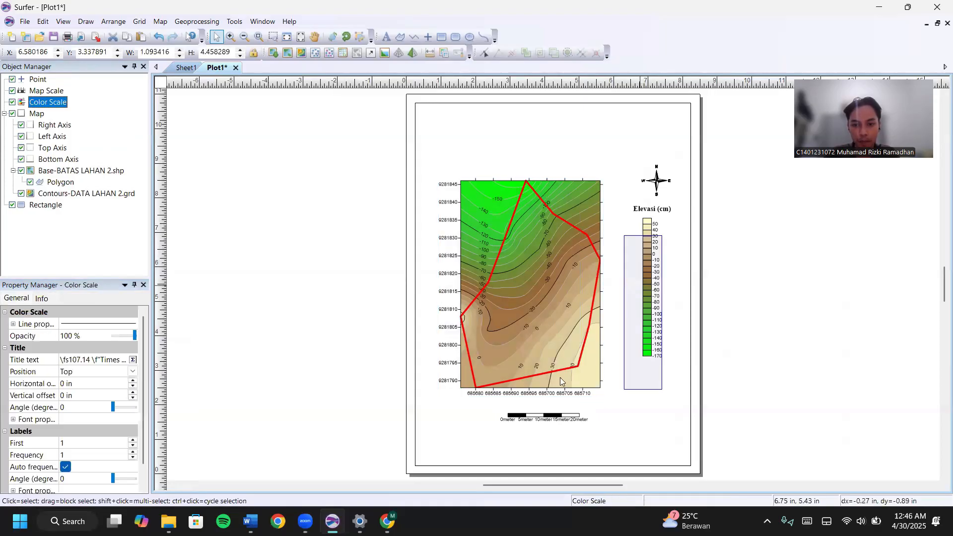
{"action": "left_click_drag", "start_coordinate": [561, 416], "coordinate": [548, 412]}
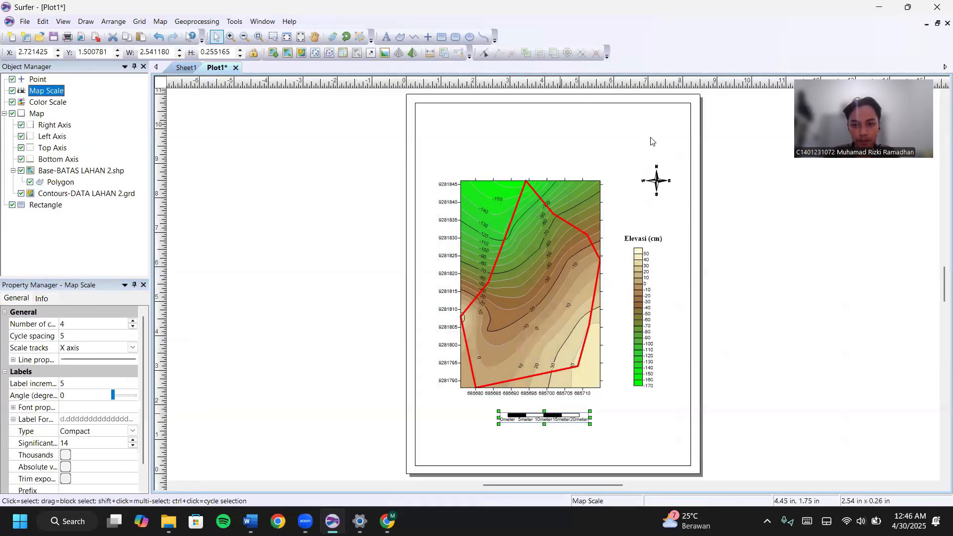
Enlarge the north arrow and move the whole map layout slightly down the page.
{"action": "left_click", "coordinate": [651, 189]}
{"action": "left_click_drag", "start_coordinate": [672, 197], "coordinate": [644, 202]}
{"action": "left_click_drag", "start_coordinate": [388, 155], "coordinate": [724, 432]}
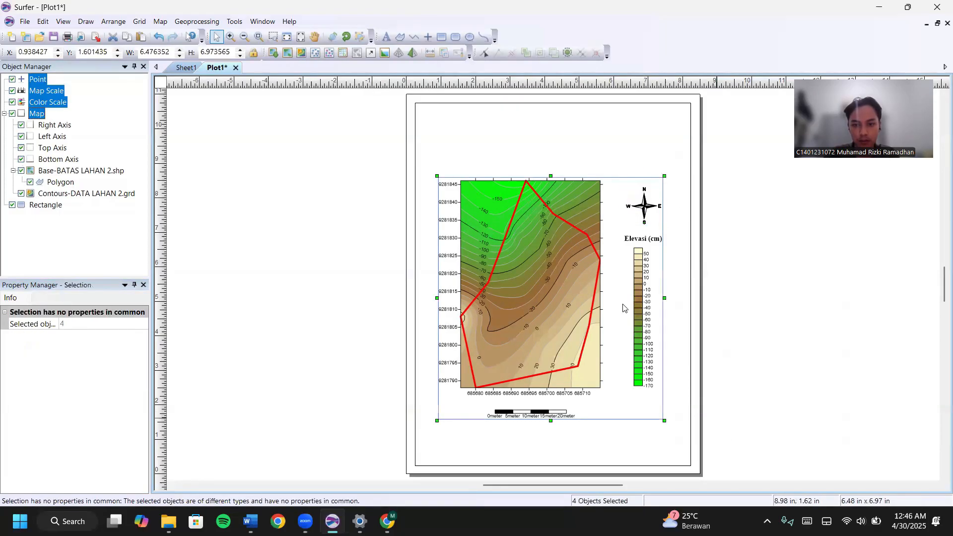
{"action": "left_click_drag", "start_coordinate": [572, 295], "coordinate": [576, 314]}
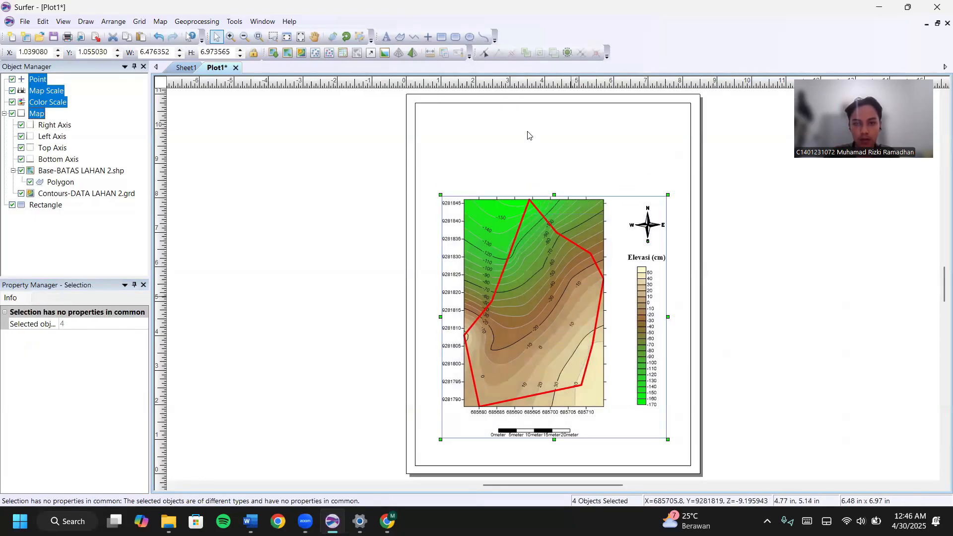
{"action": "left_click", "coordinate": [386, 36]}
{"action": "left_click", "coordinate": [551, 134]}
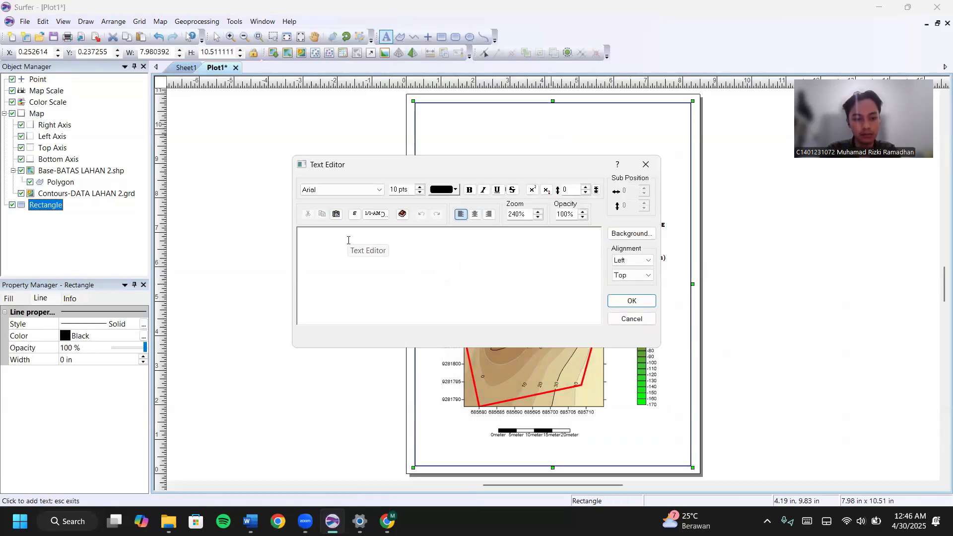
Add the title 'PETA KONTUR LAHAN 2 KARIHKIL' in centred, bold 30 pt Times New Roman.
{"action": "type", "text": "PETA"}
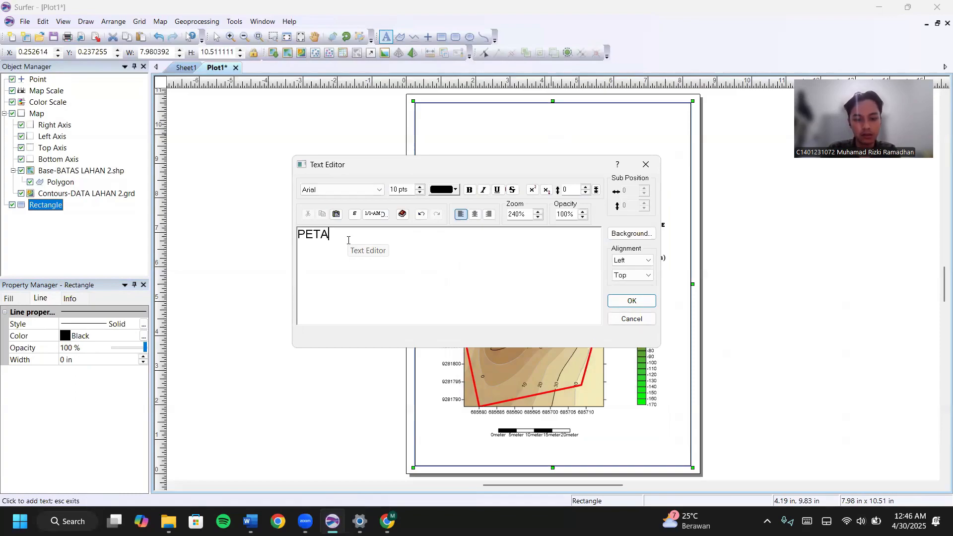
{"action": "type", "text": " KONTUR LAHAN "}
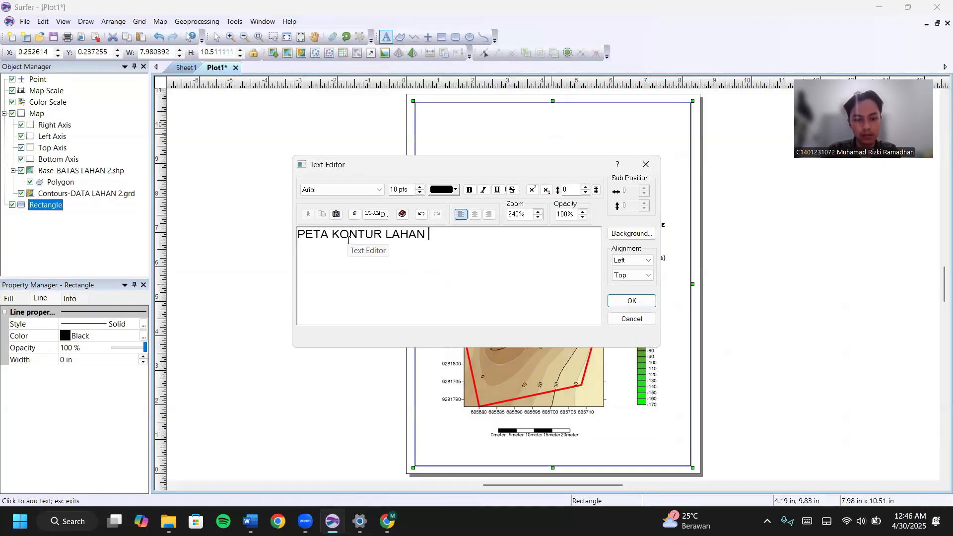
{"action": "type", "text": "2 KARIHKIL"}
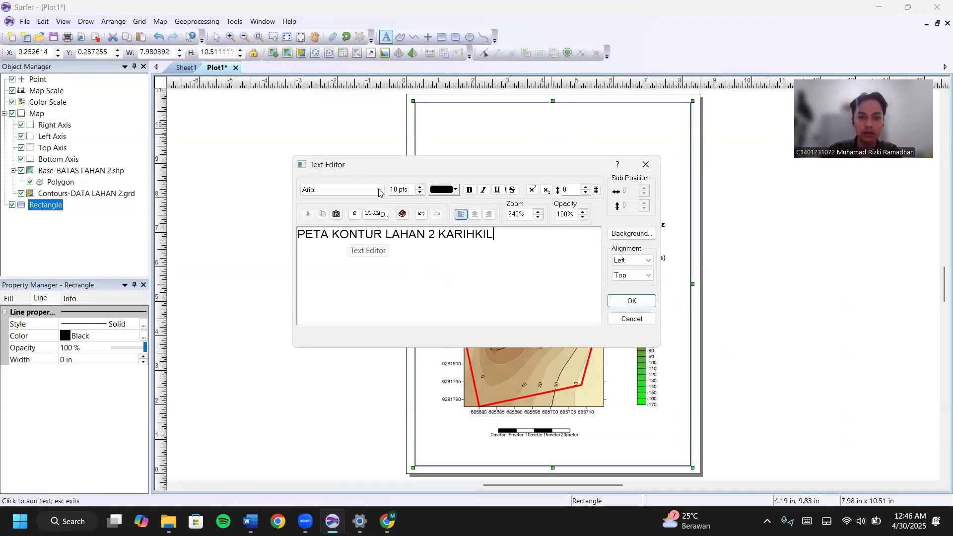
{"action": "key", "text": "ctrl+a"}
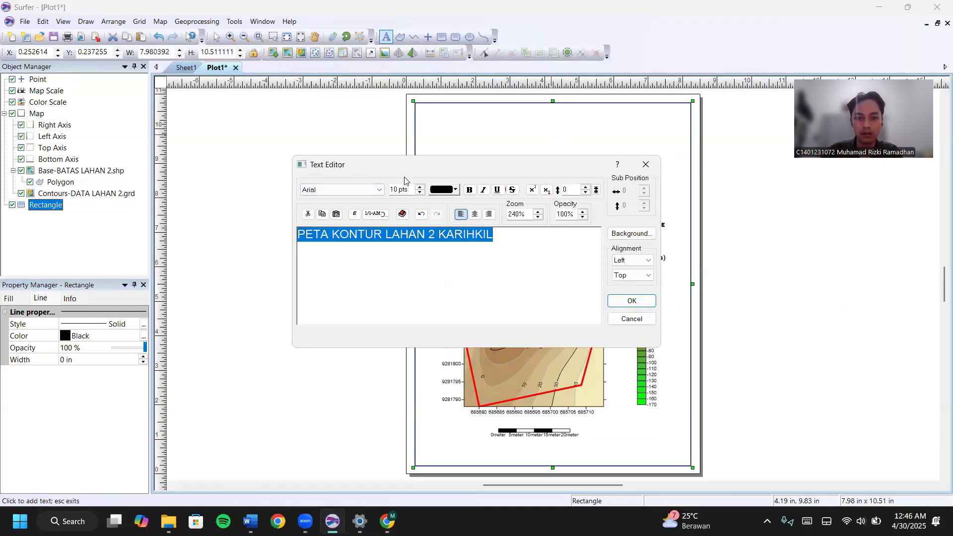
{"action": "left_click", "coordinate": [357, 191]}
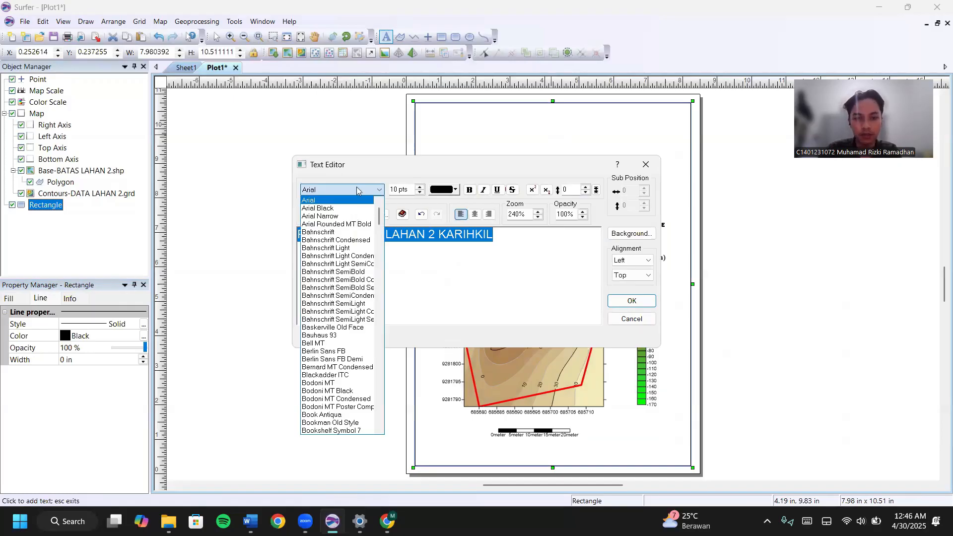
{"action": "type", "text": "ti"}
{"action": "left_click", "coordinate": [364, 272]}
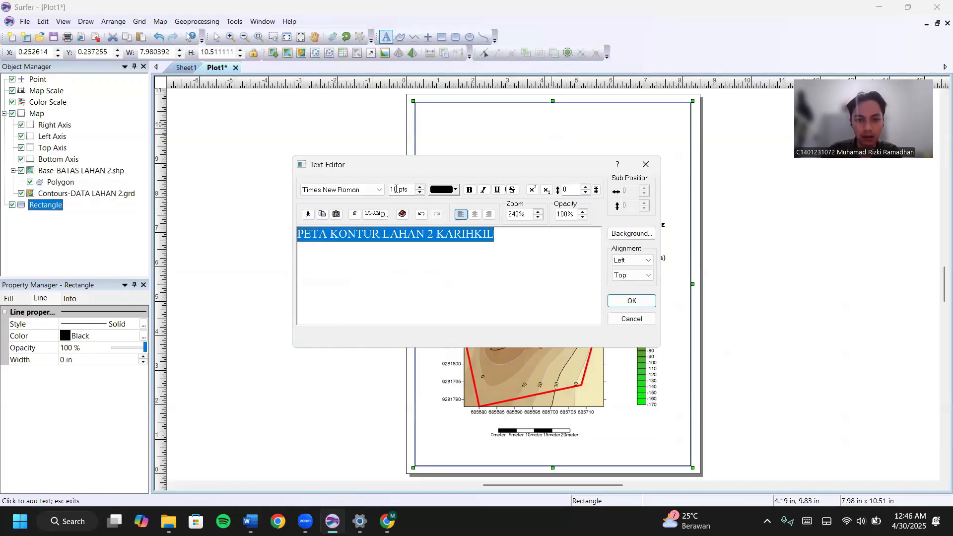
{"action": "left_click", "coordinate": [394, 190]}
{"action": "key", "text": "BackSpace"}
{"action": "type", "text": "3"}
{"action": "left_click", "coordinate": [470, 189]}
{"action": "left_click", "coordinate": [475, 213]}
{"action": "left_click", "coordinate": [628, 300]}
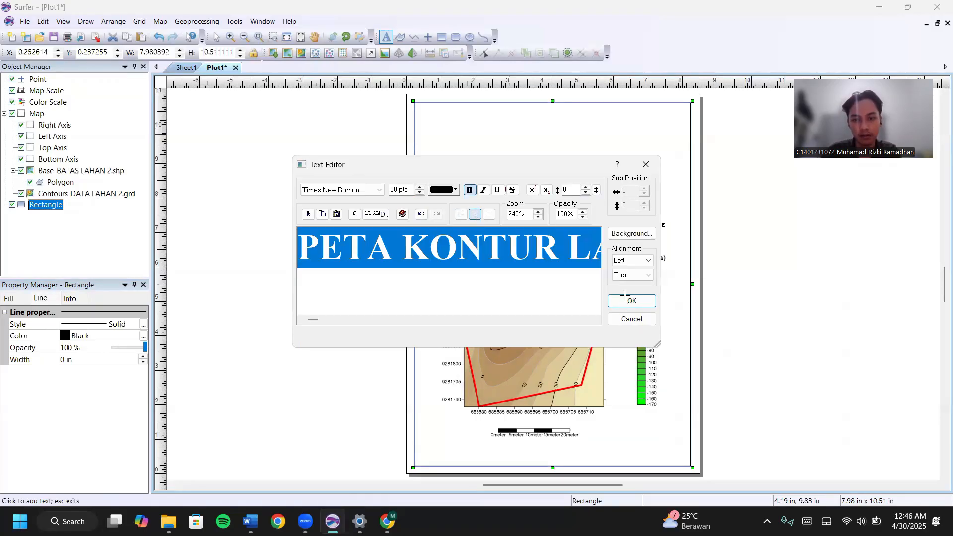
Move the title to the top of the page and paste a copy below it.
{"action": "left_click", "coordinate": [215, 38]}
{"action": "left_click_drag", "start_coordinate": [578, 139], "coordinate": [479, 122]}
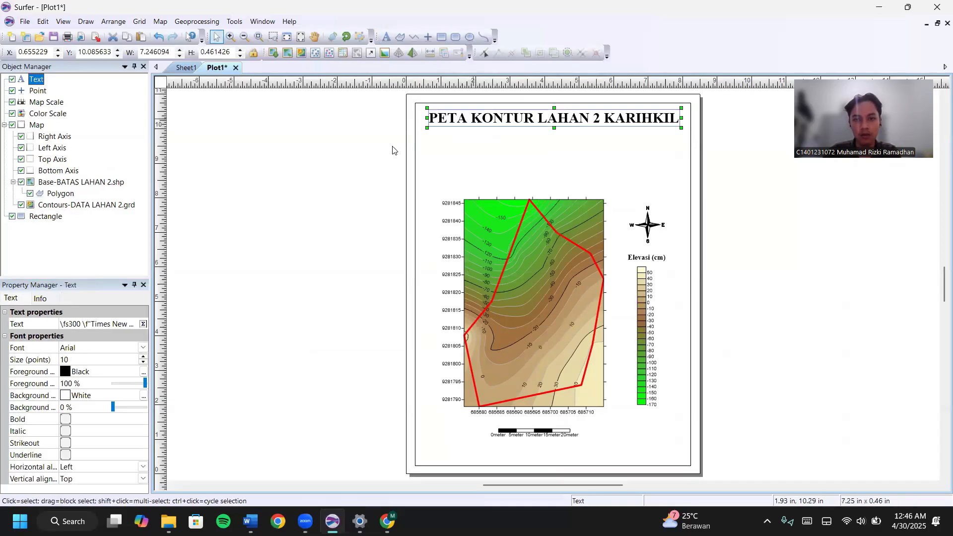
{"action": "left_click", "coordinate": [386, 148]}
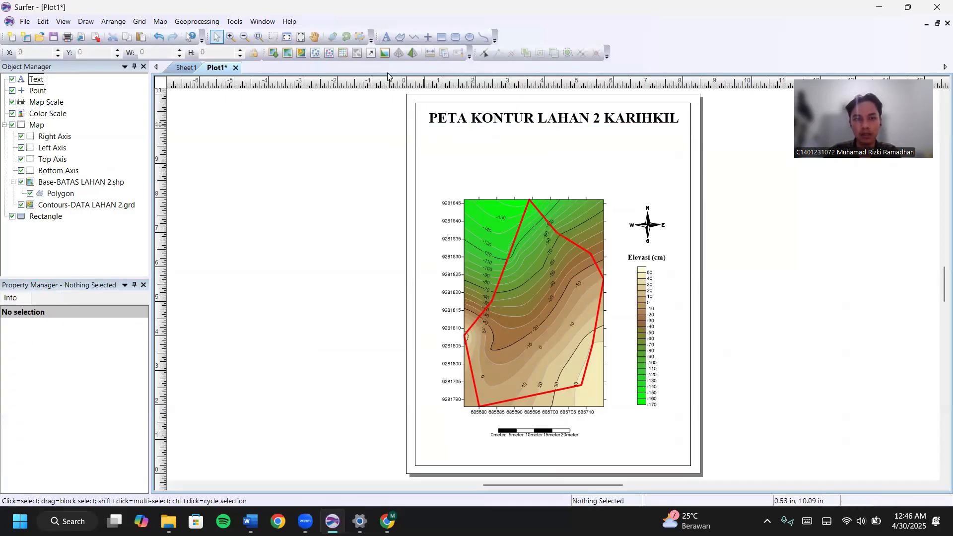
{"action": "left_click", "coordinate": [530, 117]}
{"action": "key", "text": "ctrl+v"}
{"action": "left_click_drag", "start_coordinate": [563, 291], "coordinate": [561, 152]}
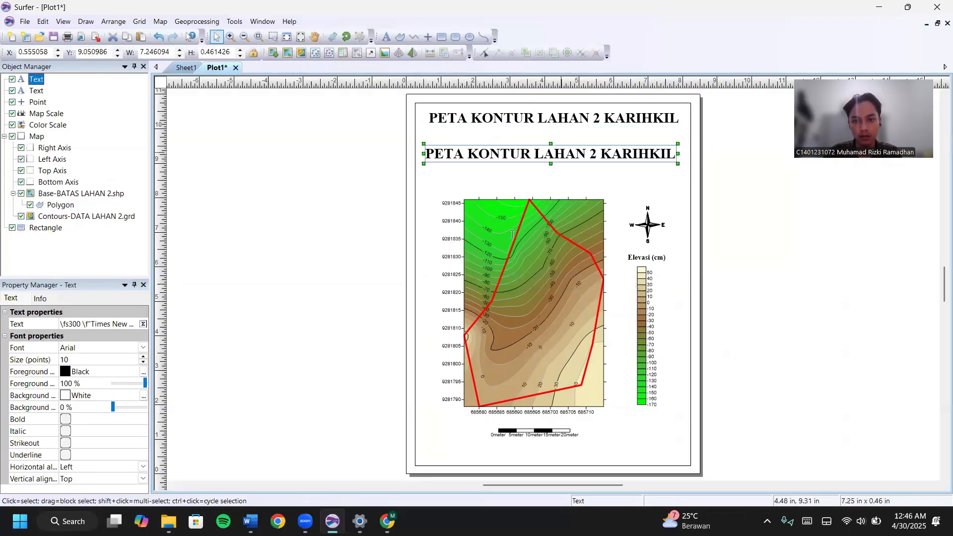
Replace the copied text with the student's name and ID, PARALEL 1, and 29 APRIL 2025.
{"action": "key", "text": "ctrl+a"}
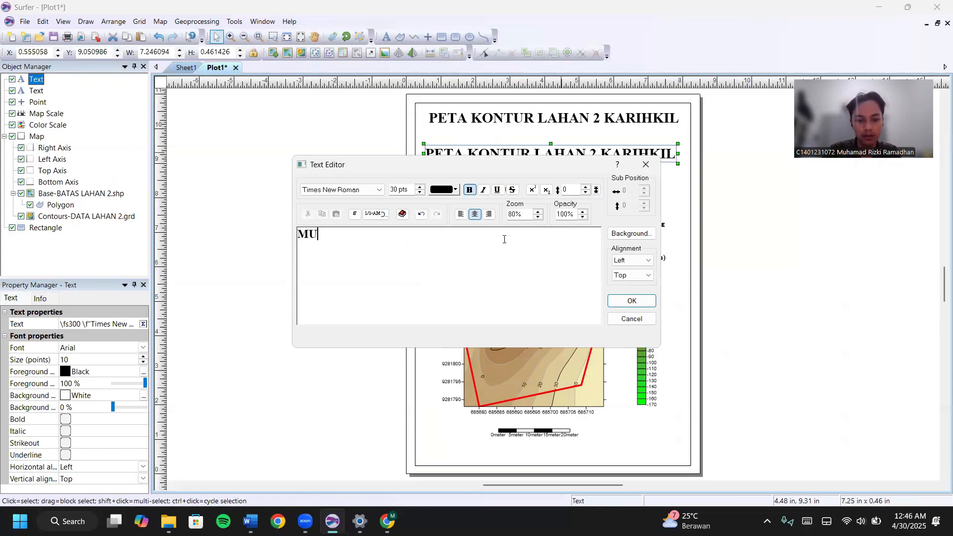
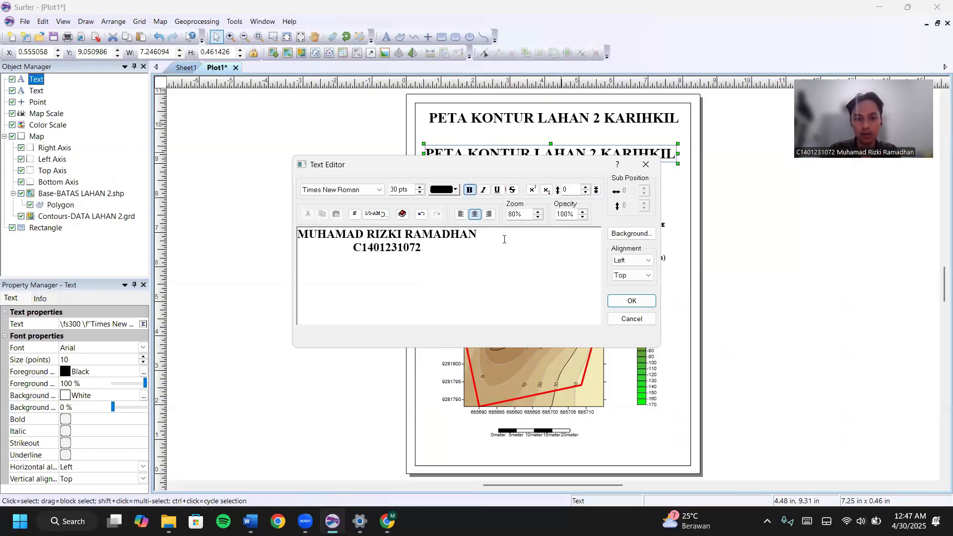
{"action": "key", "text": "Return"}
{"action": "type", "text": "PARALEL"}
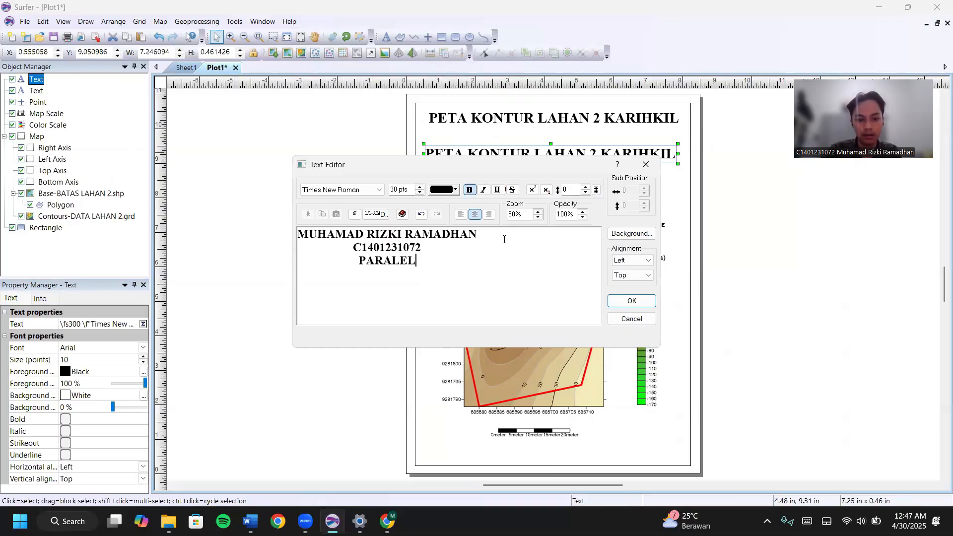
{"action": "type", "text": " 1"}
{"action": "key", "text": "Return"}
{"action": "type", "text": "2"}
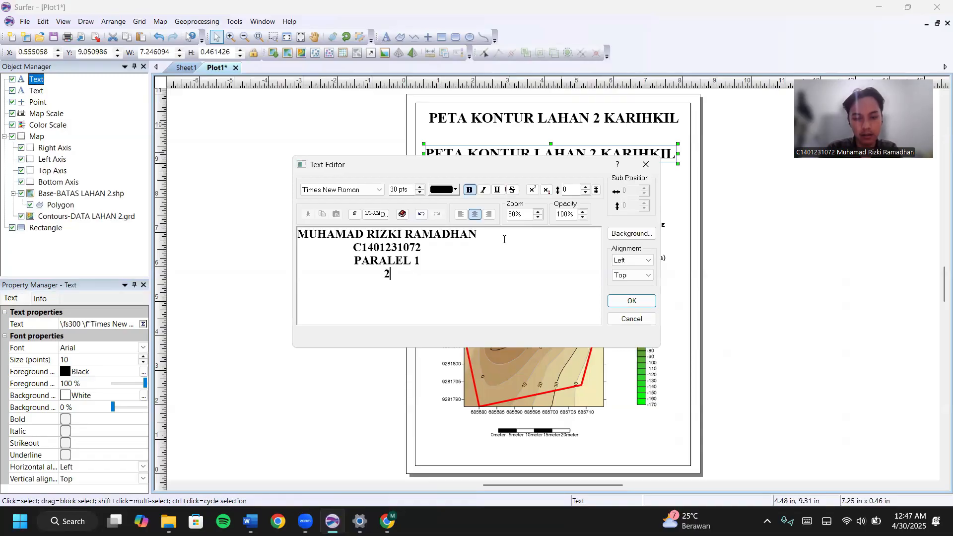
{"action": "type", "text": "9 APRIL 2025"}
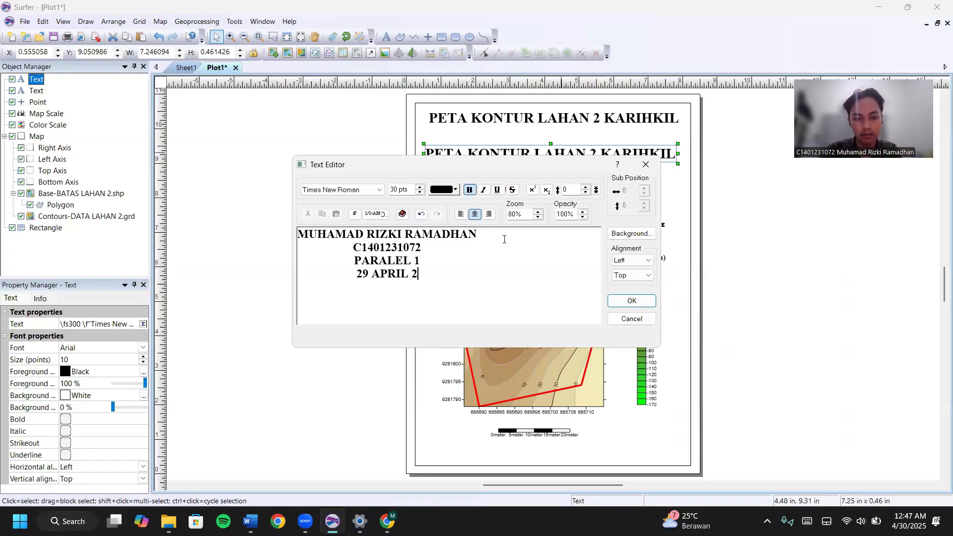
Left-align the author block and set its text size to 20 pt.
{"action": "left_click", "coordinate": [460, 215]}
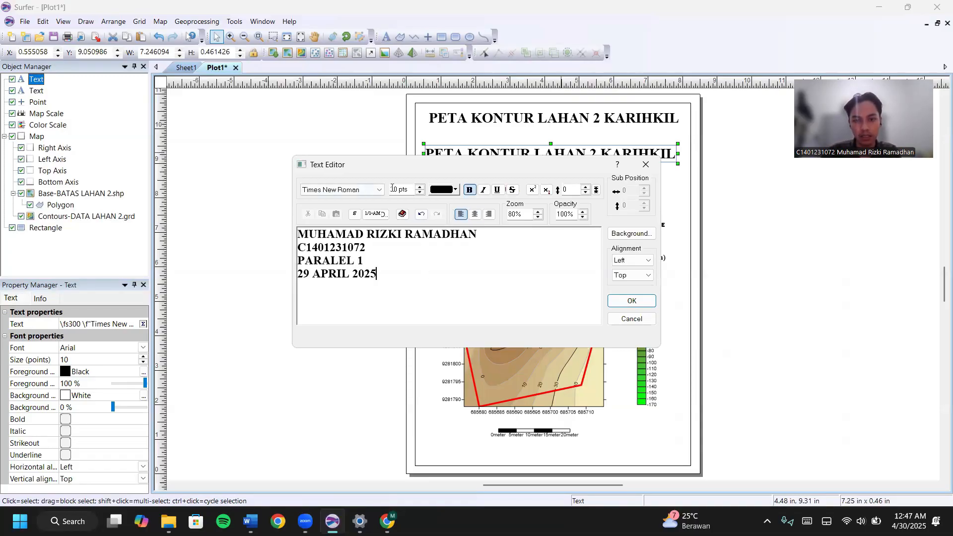
{"action": "left_click", "coordinate": [395, 190]}
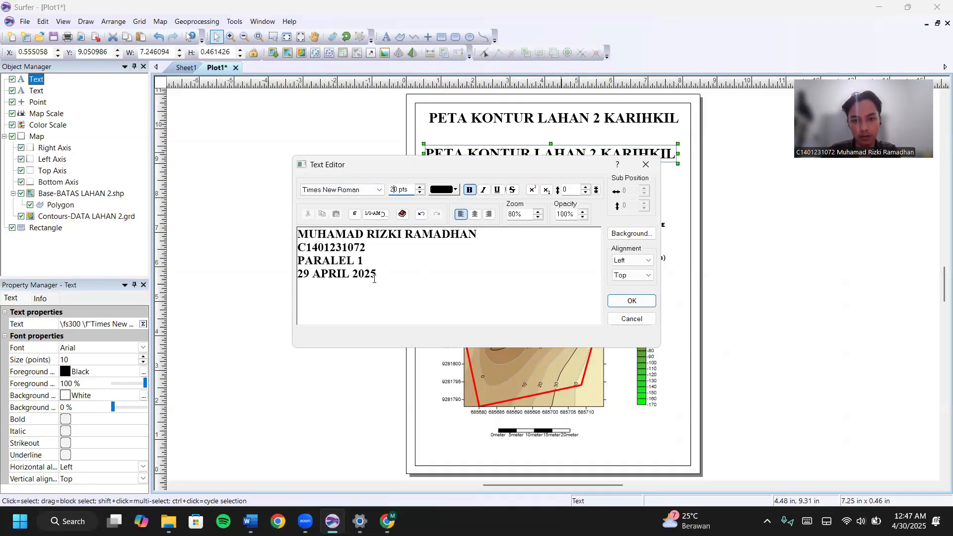
{"action": "left_click_drag", "start_coordinate": [381, 271], "coordinate": [331, 247]}
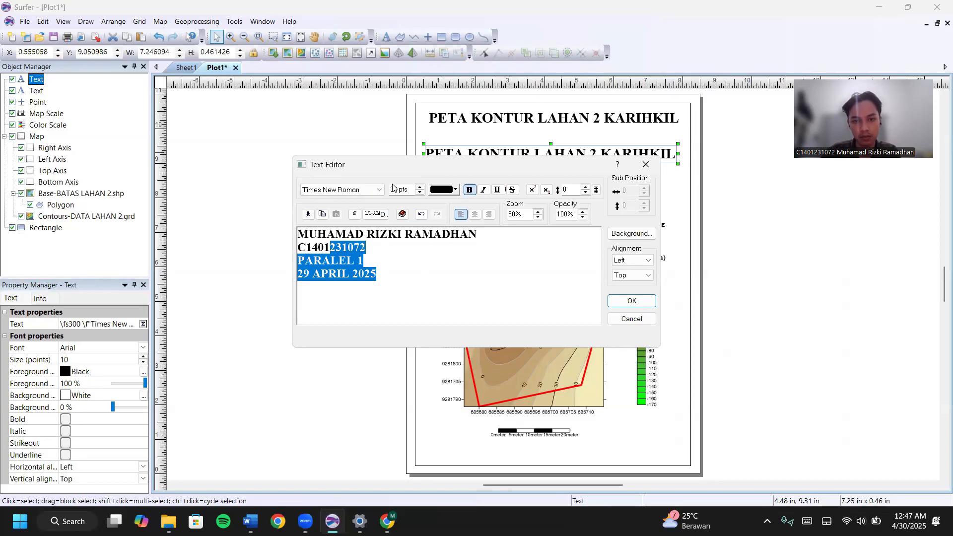
{"action": "key", "text": "ctrl+a"}
{"action": "type", "text": "20"}
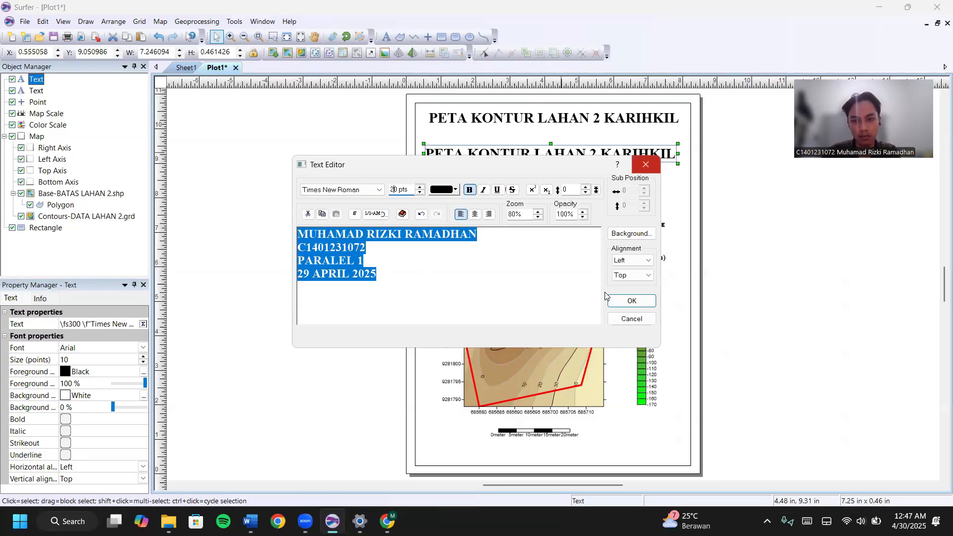
{"action": "left_click", "coordinate": [615, 300]}
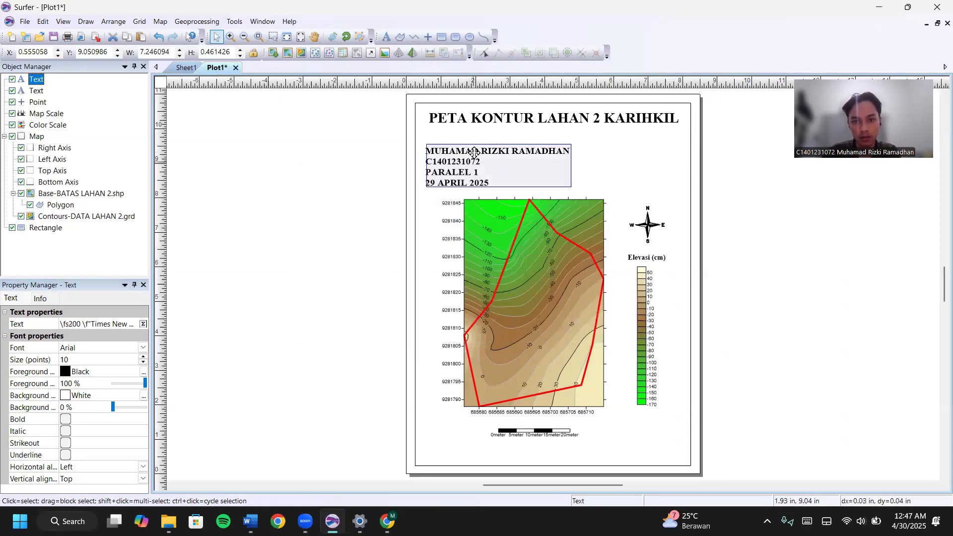
Nudge the author block up under the title and move the map group slightly down.
{"action": "left_click_drag", "start_coordinate": [474, 153], "coordinate": [477, 143]}
{"action": "left_click_drag", "start_coordinate": [368, 193], "coordinate": [758, 472]}
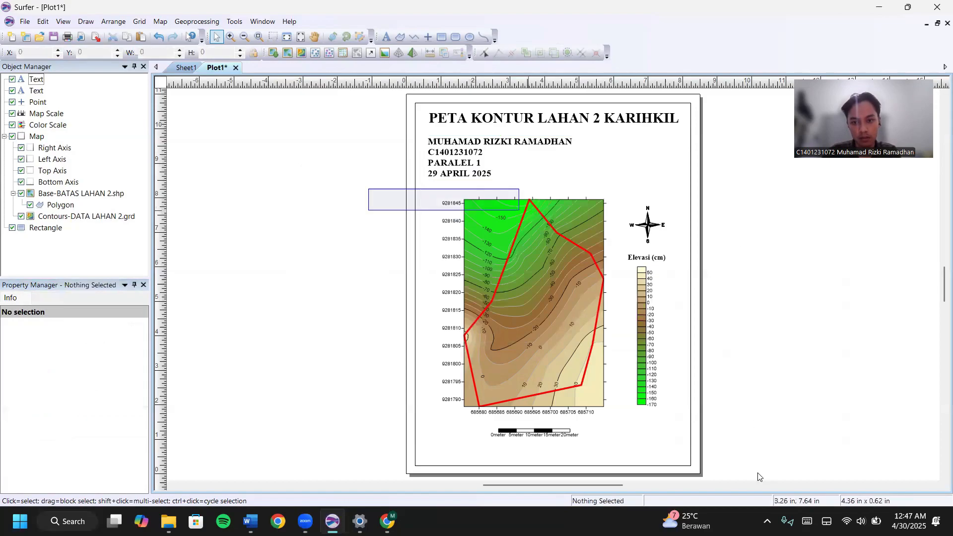
{"action": "left_click_drag", "start_coordinate": [618, 324], "coordinate": [618, 330]}
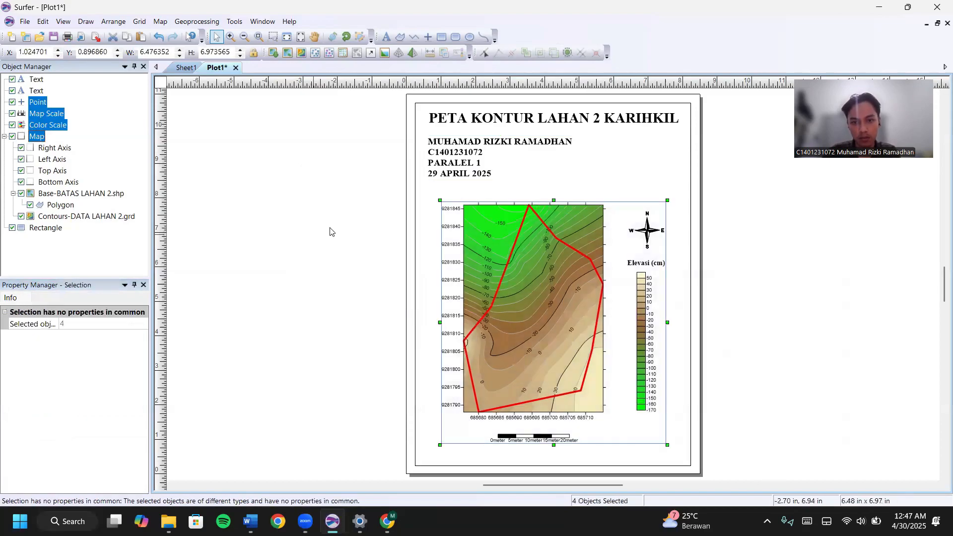
{"action": "left_click", "coordinate": [498, 102]}
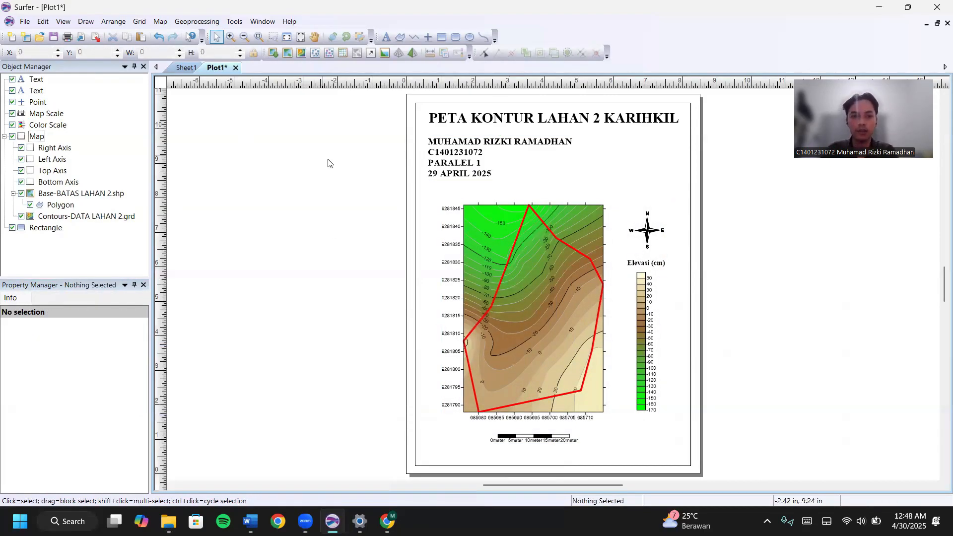
Export the layout as the JPG image 'PETA KONTUR LAHAN 2 KARIHKIL'.
{"action": "left_click", "coordinate": [25, 21]}
{"action": "left_click", "coordinate": [50, 122]}
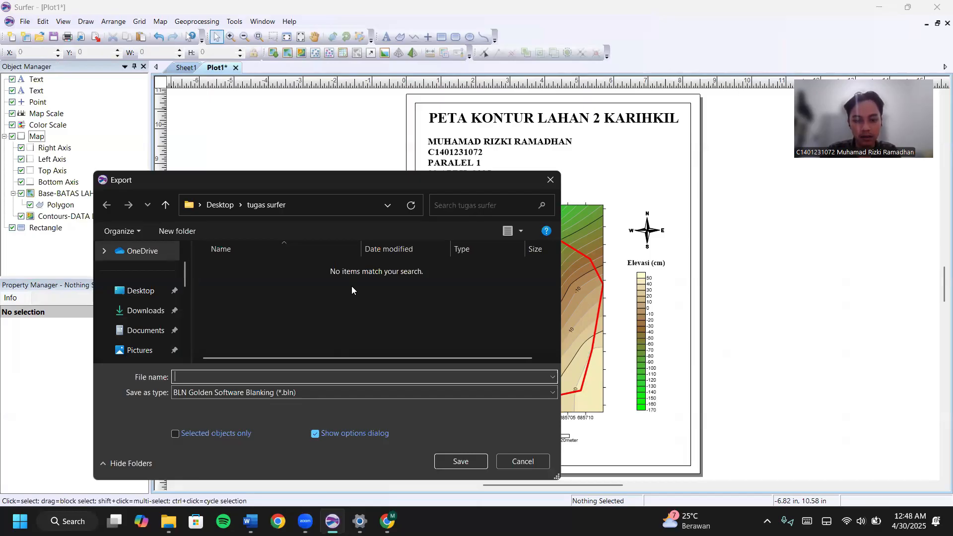
{"action": "type", "text": "PETYA"}
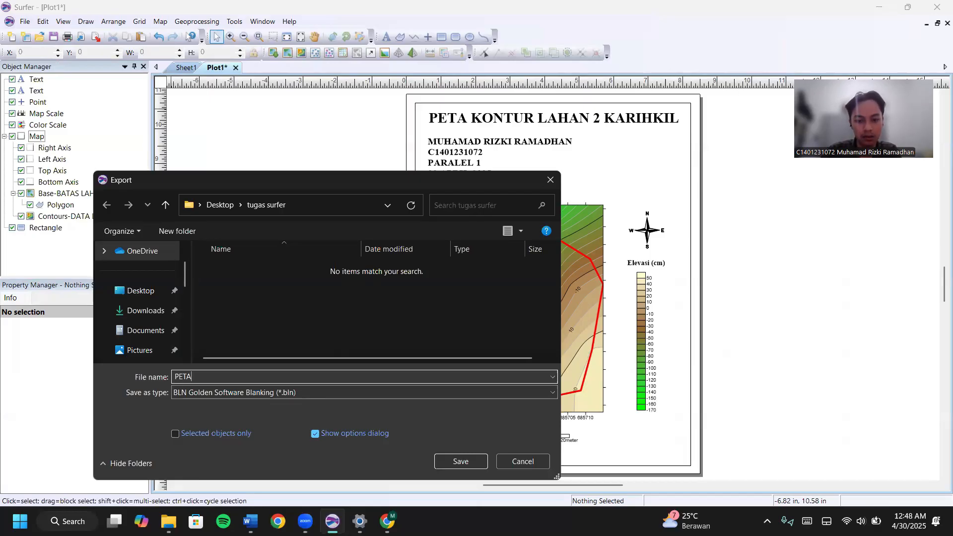
{"action": "type", "text": " KONTUR LAHAN 2 KARIHK"}
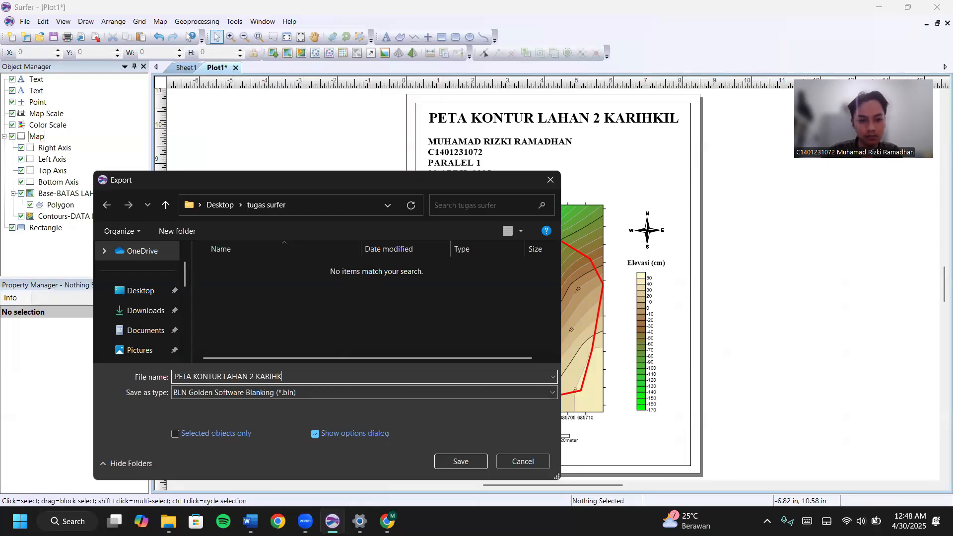
{"action": "type", "text": "IL"}
{"action": "left_click", "coordinate": [197, 392]}
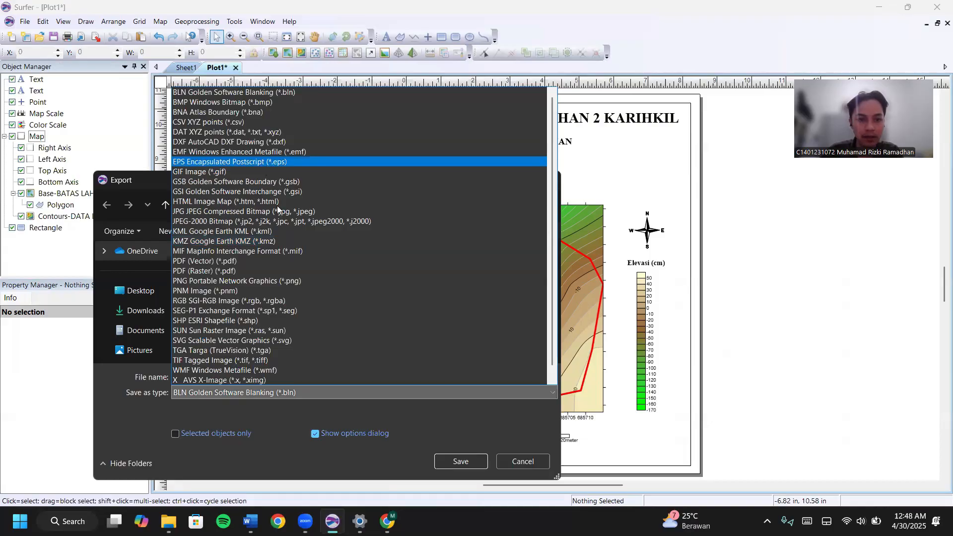
{"action": "left_click", "coordinate": [348, 211]}
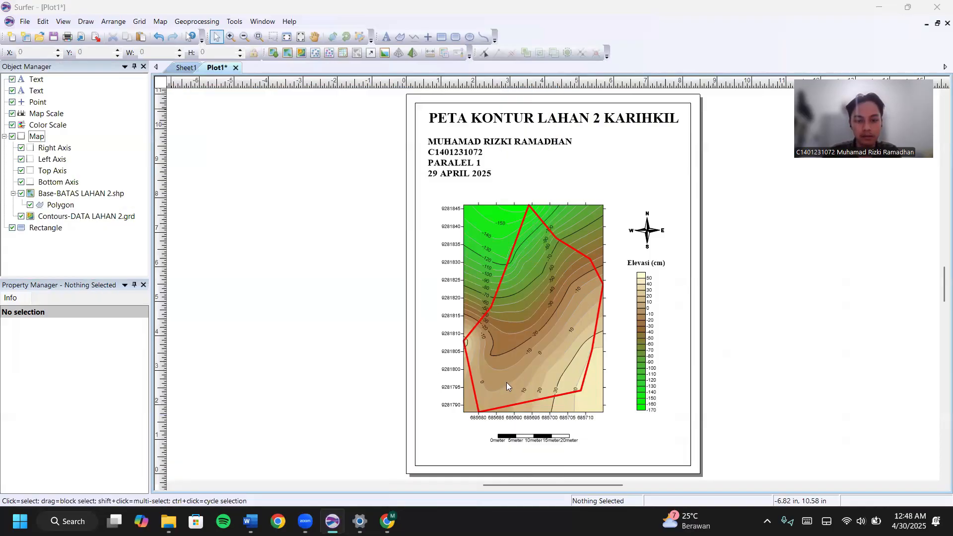
{"action": "key", "text": "Return"}
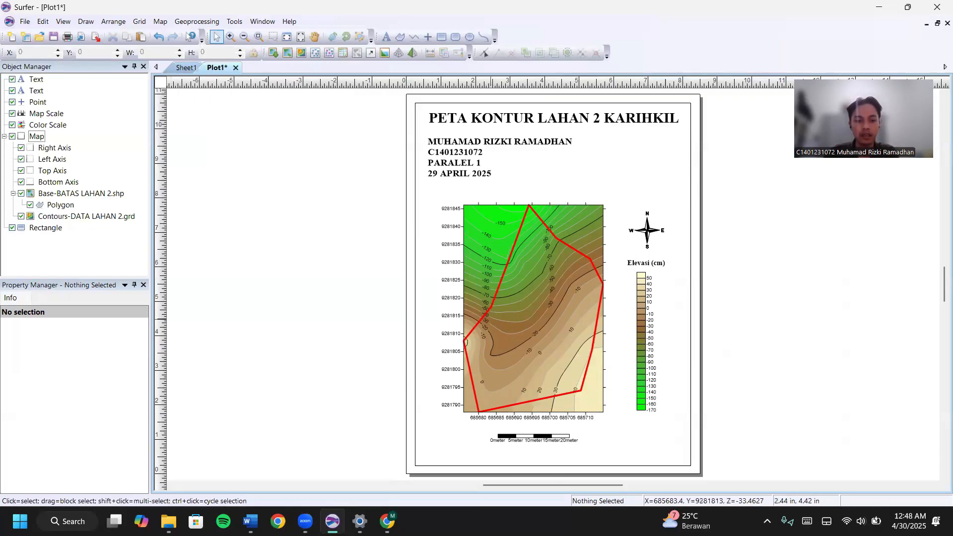
Preview the exported JPG in the tugas surfer folder.
{"action": "mouse_move", "coordinate": [169, 521]}
{"action": "left_click", "coordinate": [177, 469]}
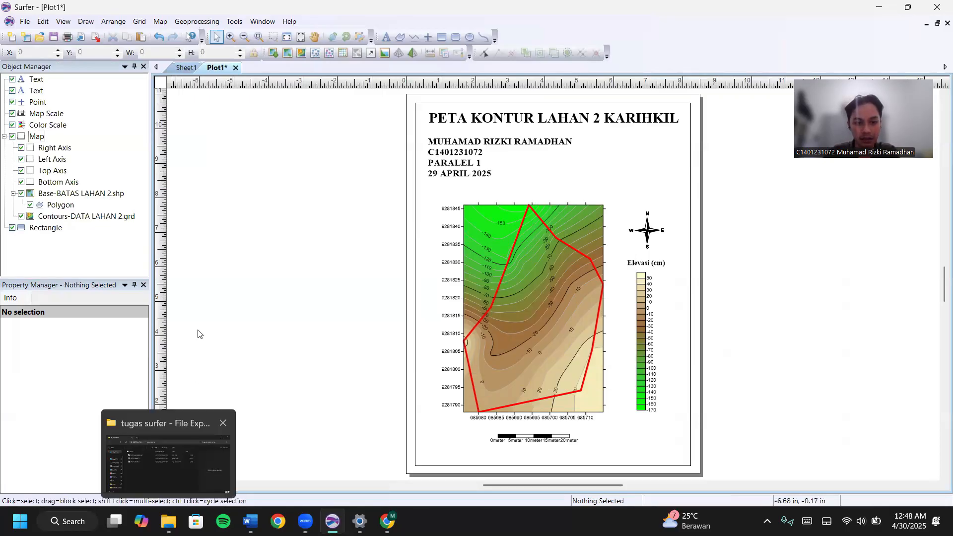
{"action": "left_click", "coordinate": [233, 318]}
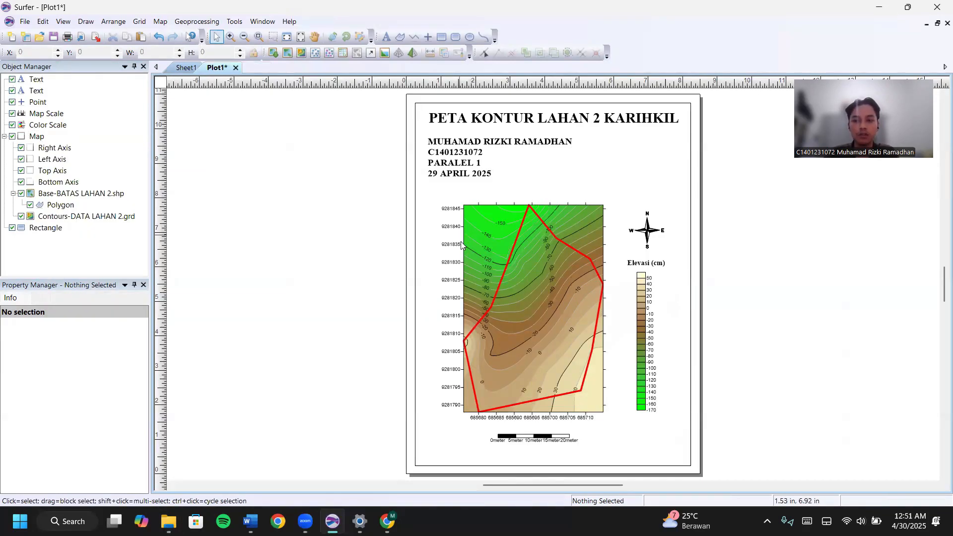
Create a new plot and draw a border rectangle along the page margins.
{"action": "left_click", "coordinate": [25, 25]}
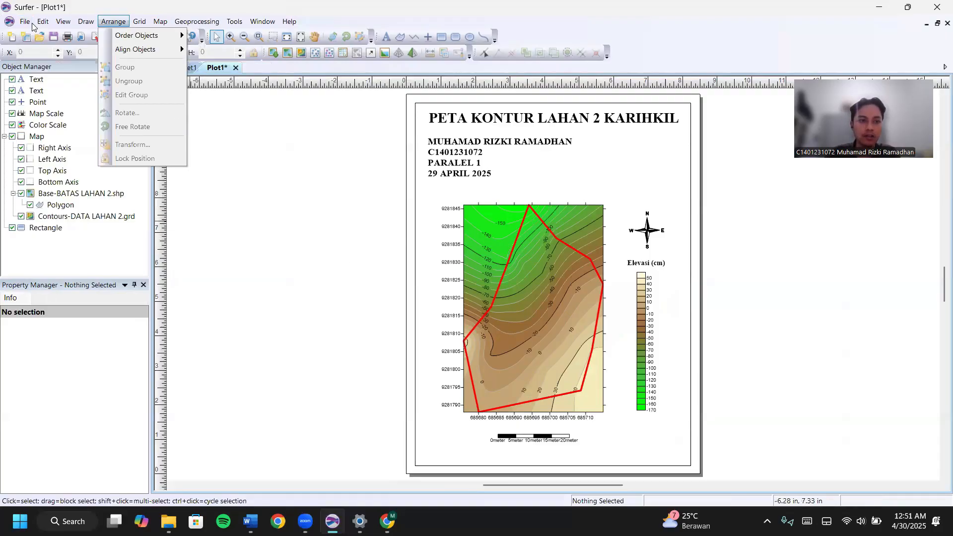
{"action": "mouse_move", "coordinate": [25, 21]}
{"action": "left_click", "coordinate": [215, 36]}
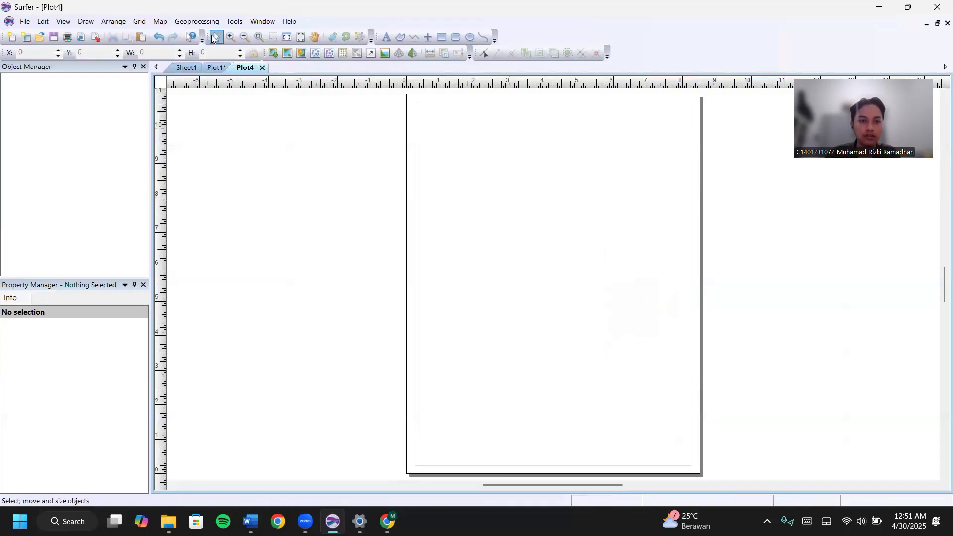
{"action": "left_click", "coordinate": [439, 36]}
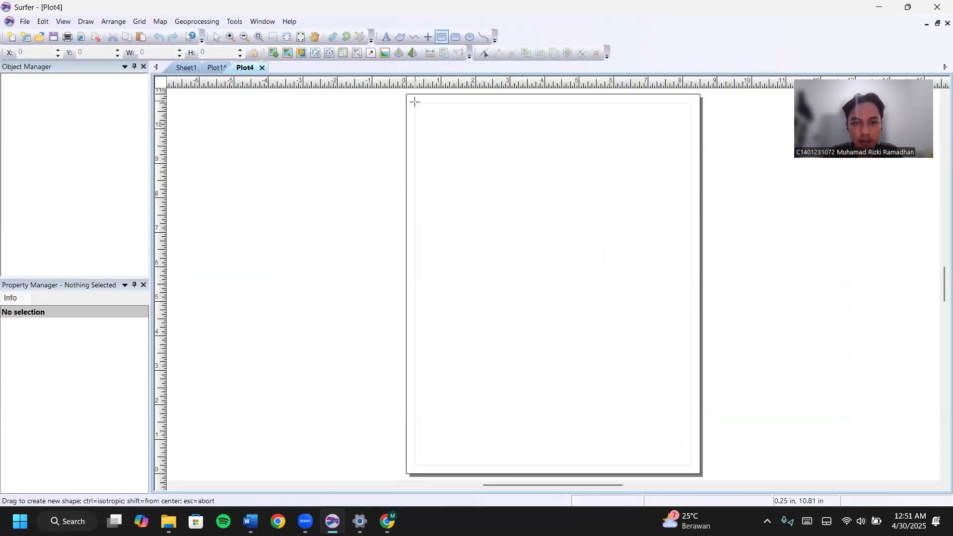
{"action": "left_click_drag", "start_coordinate": [414, 103], "coordinate": [691, 465]}
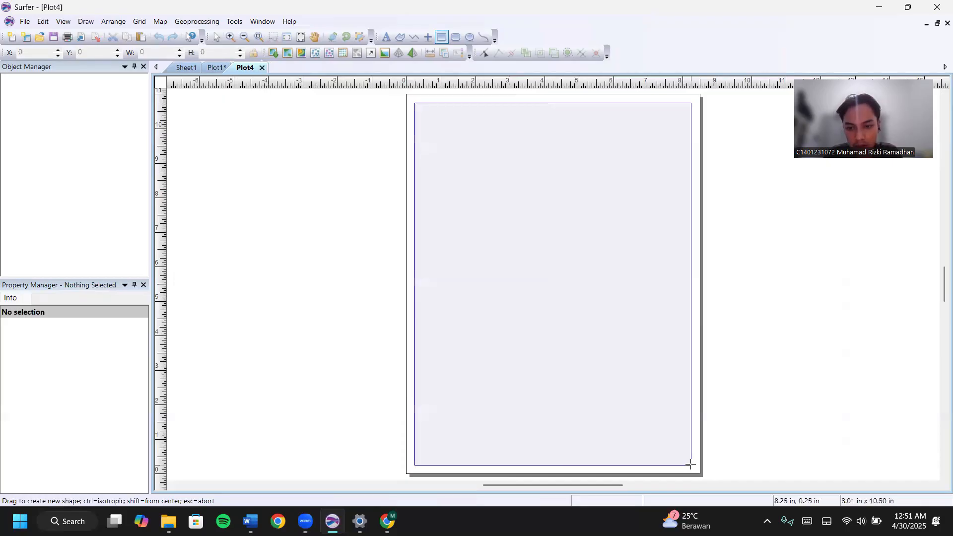
Build a 3D surface map from the DATA LAHAN 2.grd file.
{"action": "left_click", "coordinate": [163, 23]}
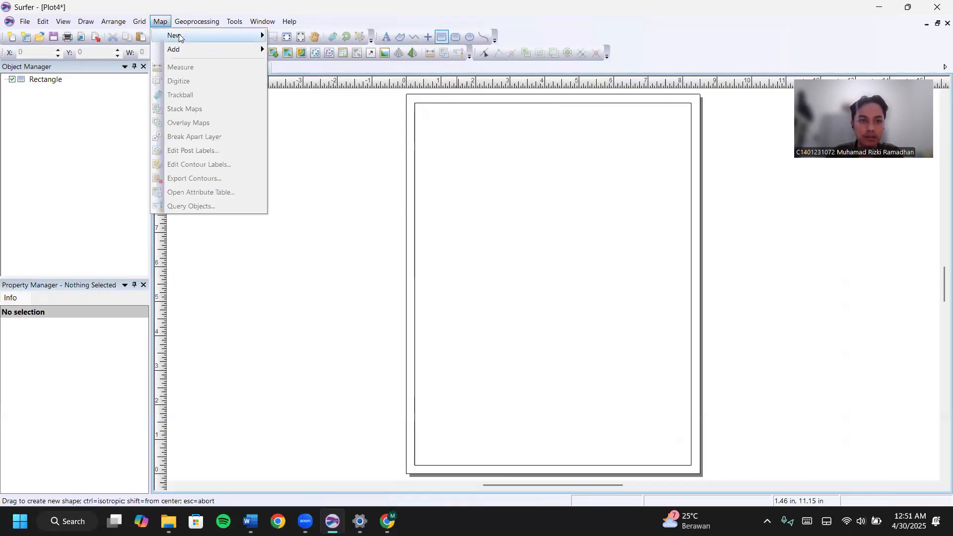
{"action": "mouse_move", "coordinate": [233, 36]}
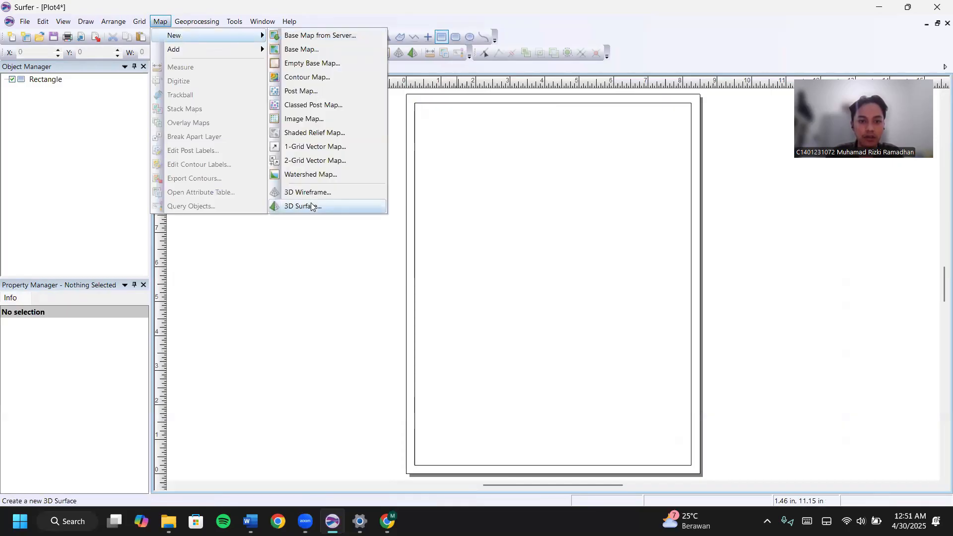
{"action": "left_click", "coordinate": [313, 204]}
{"action": "left_click", "coordinate": [419, 197]}
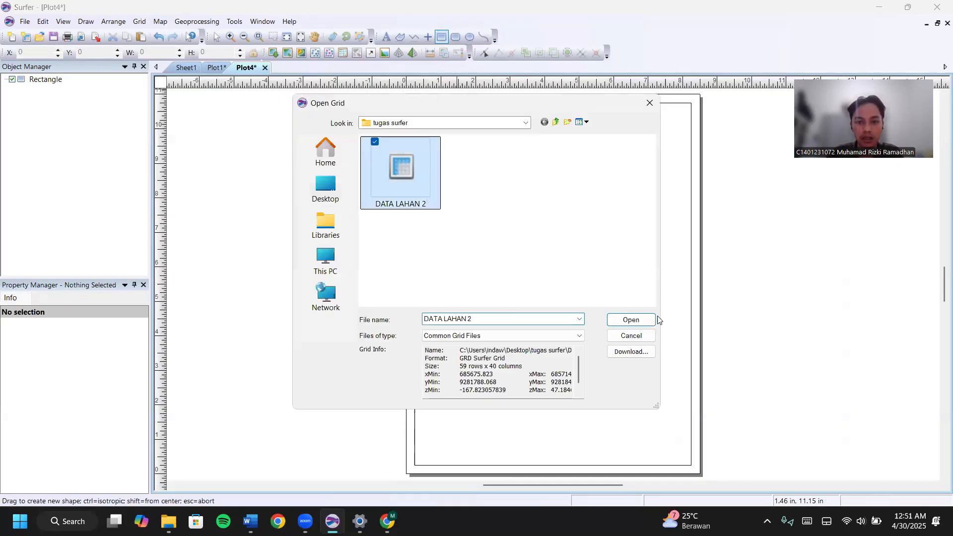
{"action": "left_click", "coordinate": [631, 319]}
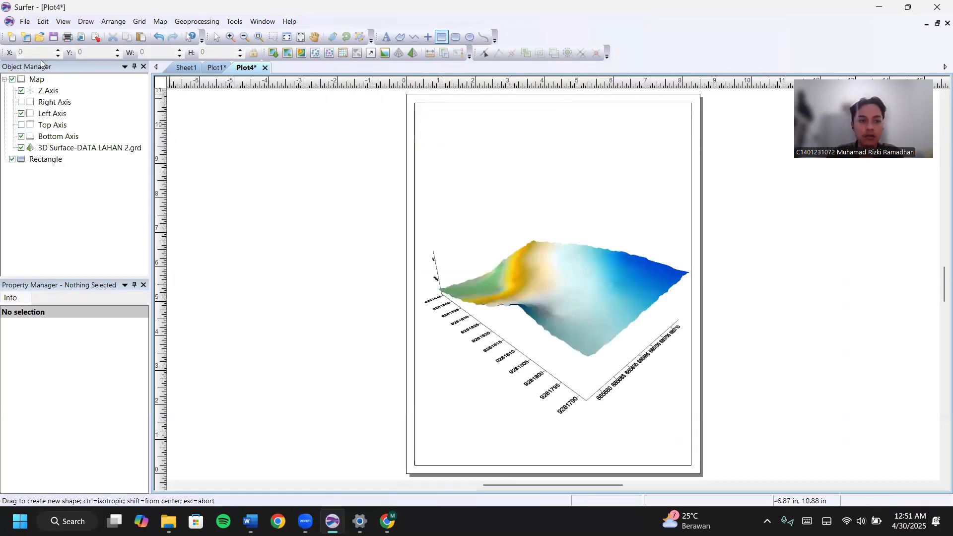
{"action": "right_click", "coordinate": [38, 81]}
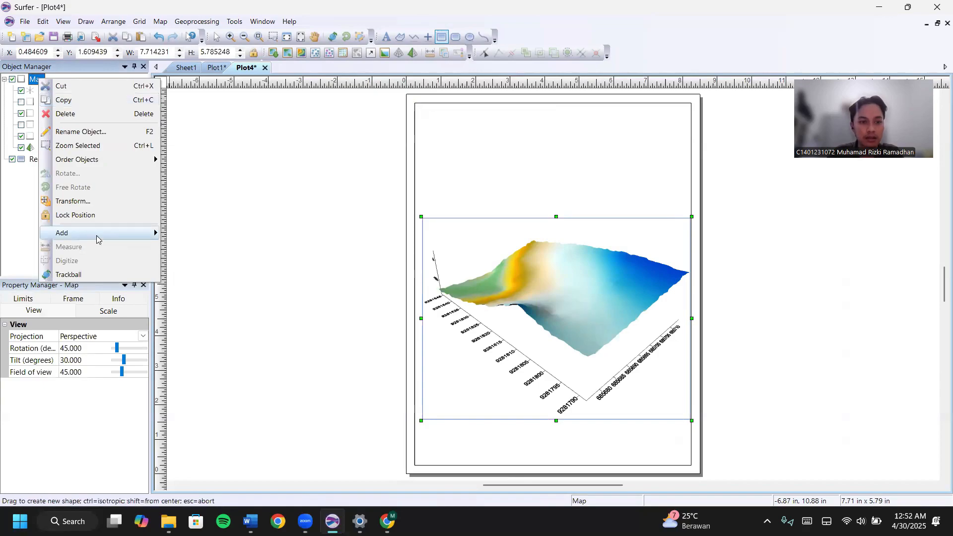
{"action": "mouse_move", "coordinate": [97, 235]}
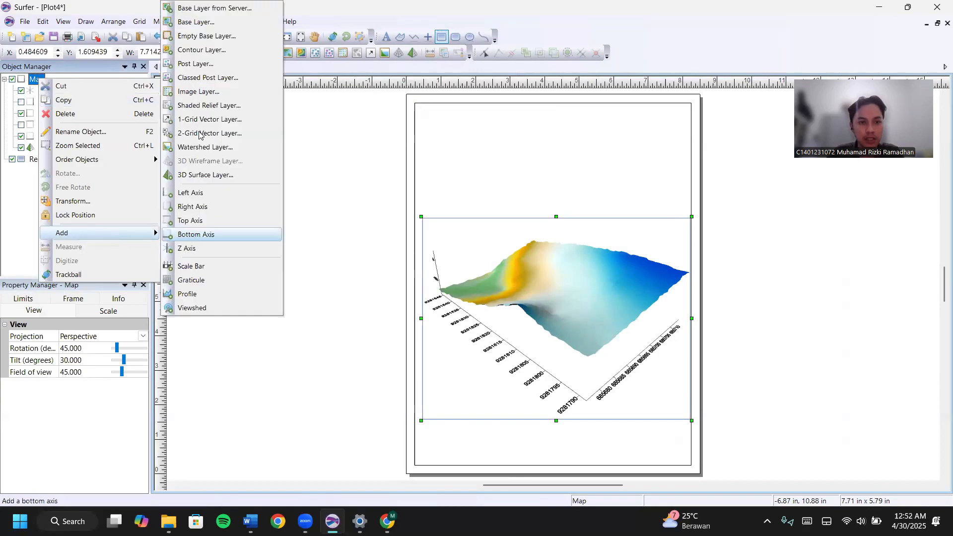
{"action": "left_click", "coordinate": [206, 22]}
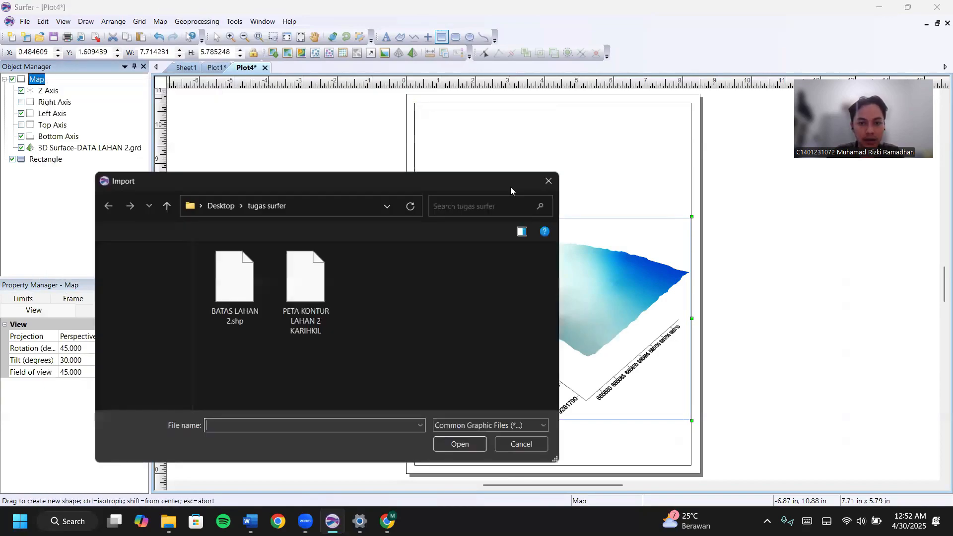
{"action": "left_click", "coordinate": [227, 284]}
{"action": "left_click", "coordinate": [461, 444]}
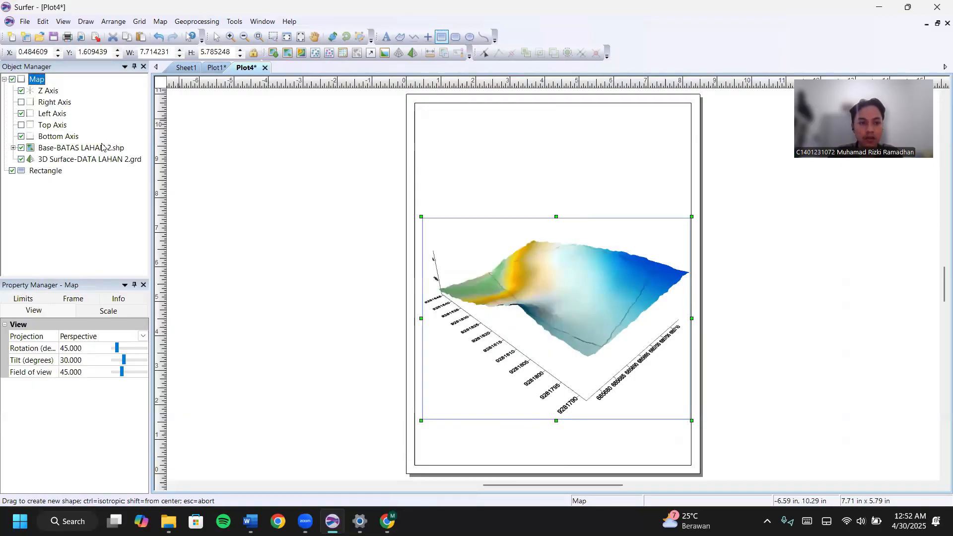
Show the colour scale and base for the 3D surface and apply the Land2 colour scheme.
{"action": "left_click", "coordinate": [73, 159]}
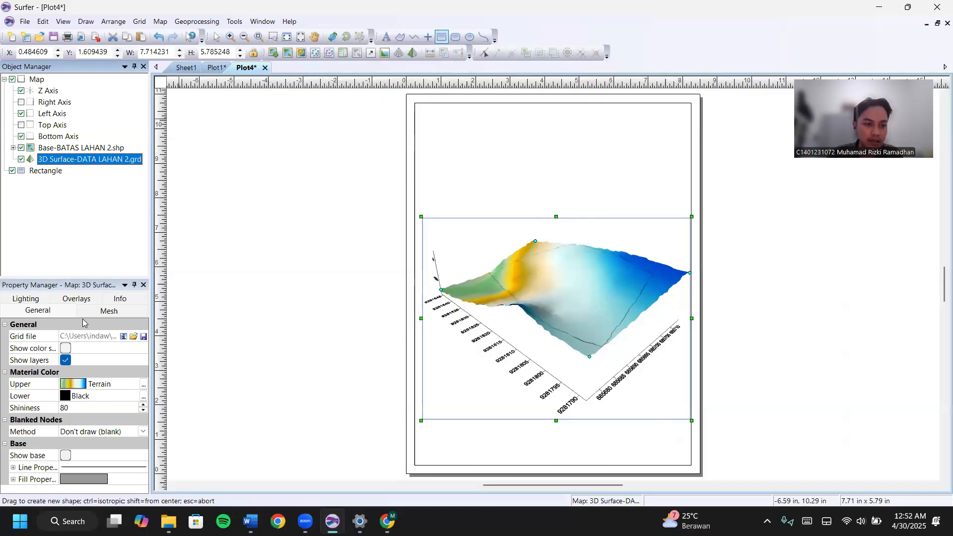
{"action": "left_click", "coordinate": [66, 349]}
{"action": "left_click", "coordinate": [66, 455]}
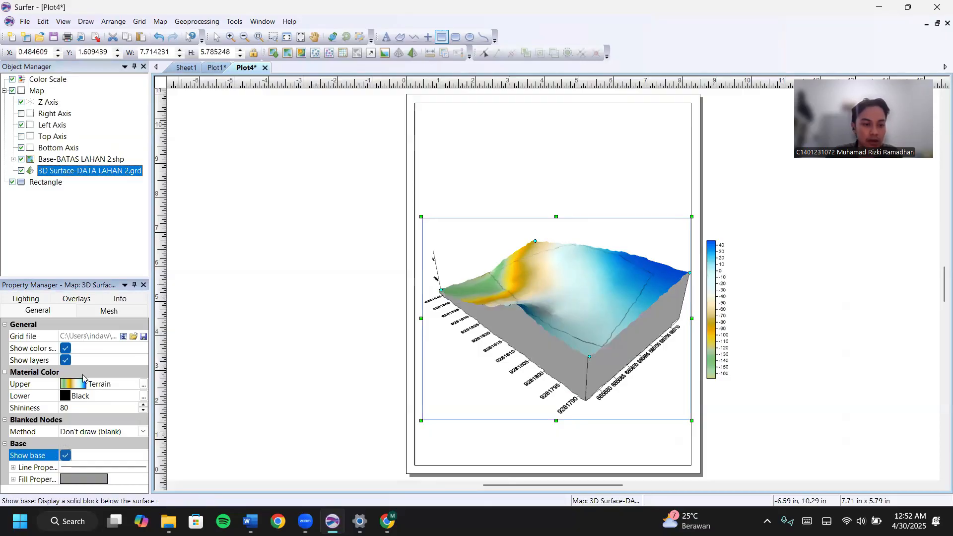
{"action": "left_click", "coordinate": [95, 384]}
{"action": "scroll", "coordinate": [94, 423], "scroll_direction": "down", "scroll_amount": 4}
{"action": "scroll", "coordinate": [94, 422], "scroll_direction": "down", "scroll_amount": 3}
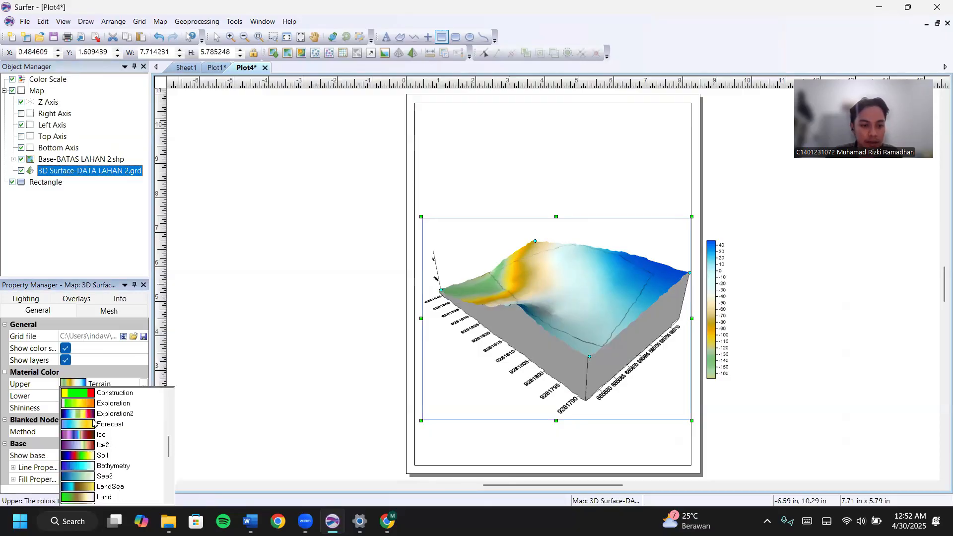
{"action": "scroll", "coordinate": [113, 491], "scroll_direction": "down", "scroll_amount": 1}
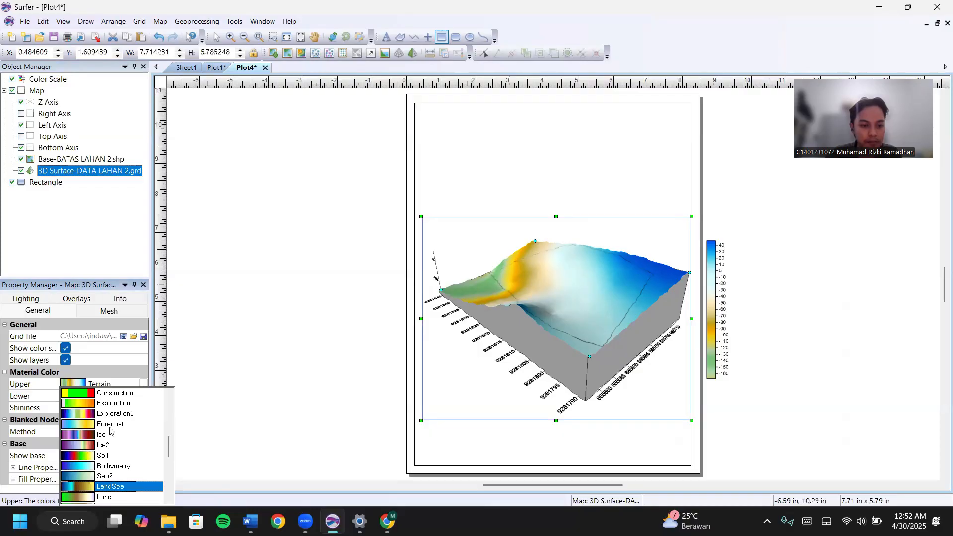
{"action": "scroll", "coordinate": [117, 468], "scroll_direction": "down", "scroll_amount": 3}
{"action": "left_click", "coordinate": [113, 455]}
Fill the surface's base block with solid Brown.
{"action": "left_click", "coordinate": [14, 480]}
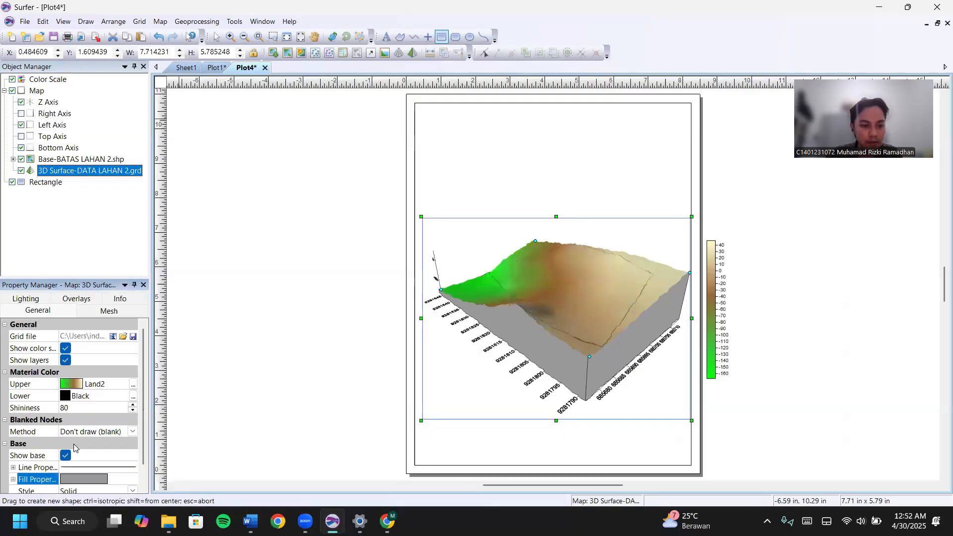
{"action": "left_click", "coordinate": [79, 481]}
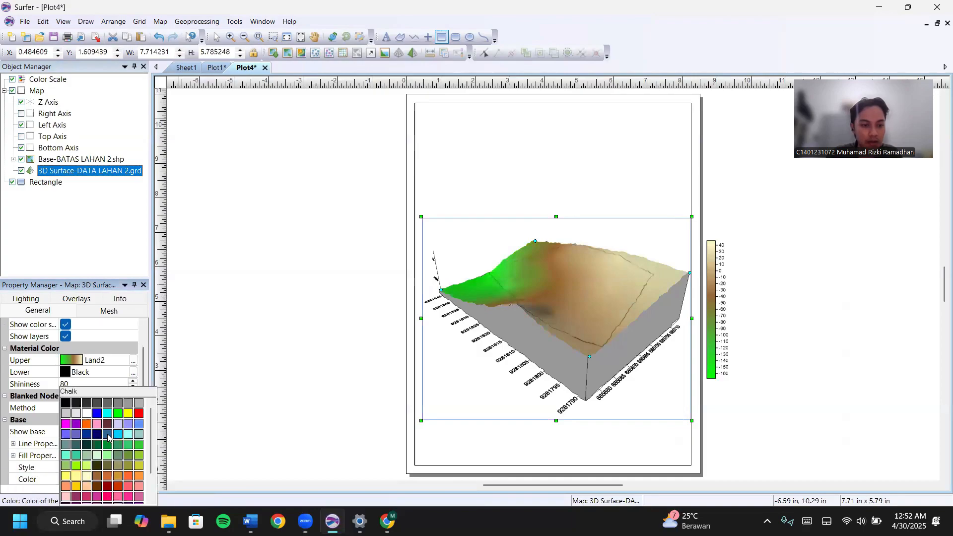
{"action": "left_click", "coordinate": [97, 476]}
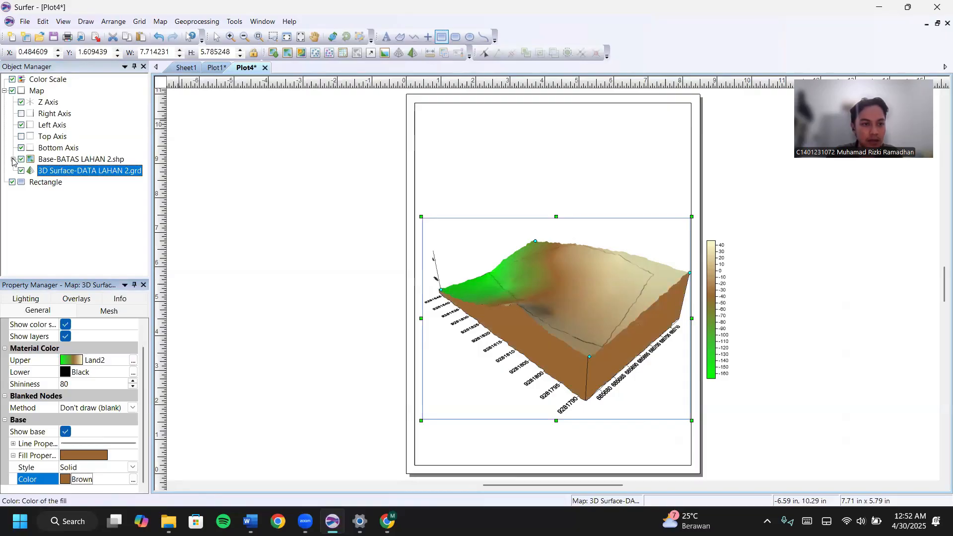
{"action": "left_click", "coordinate": [13, 159]}
Draw the BATAS LAHAN 2 boundary polygon as a red line 0.05 in wide.
{"action": "left_click", "coordinate": [61, 172]}
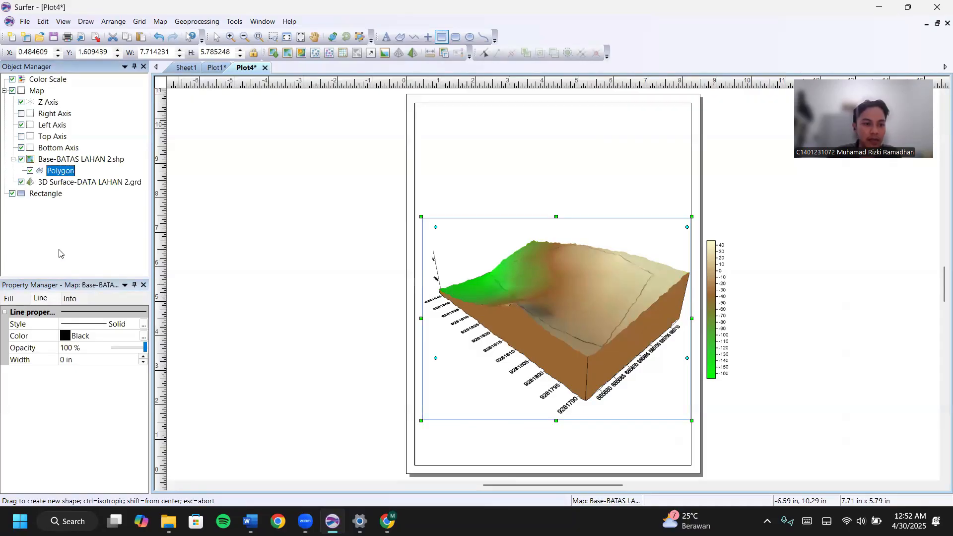
{"action": "left_click", "coordinate": [88, 340]}
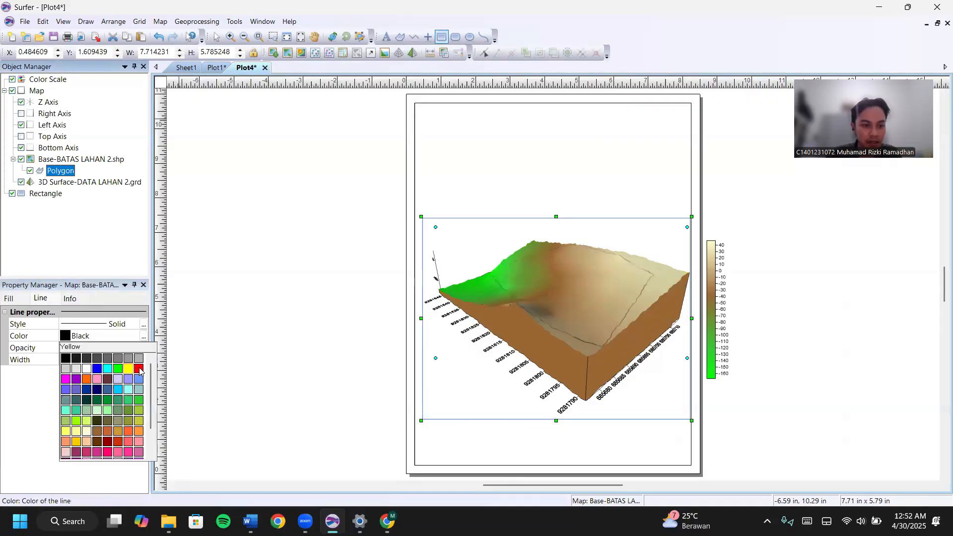
{"action": "left_click", "coordinate": [139, 368]}
{"action": "left_click", "coordinate": [142, 360]}
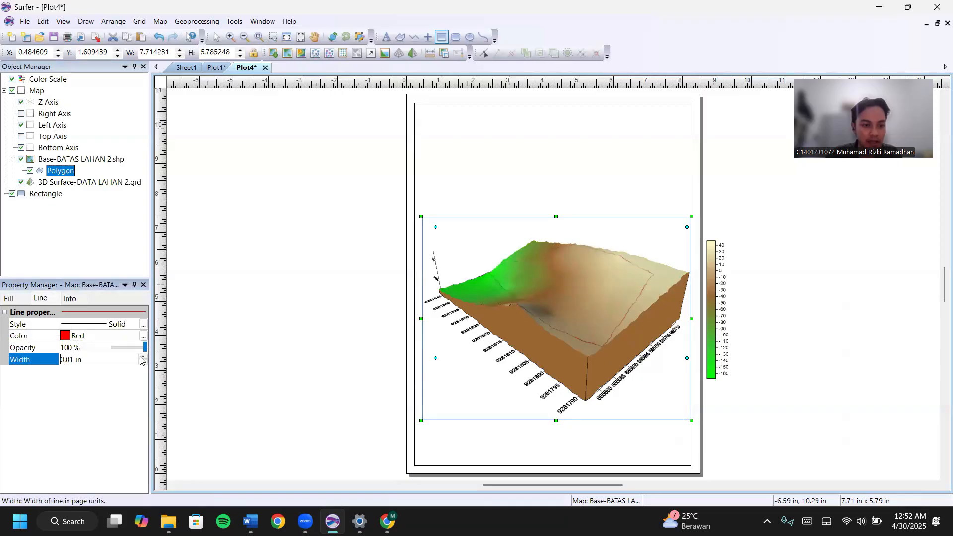
{"action": "left_click", "coordinate": [142, 357]}
{"action": "left_click", "coordinate": [142, 358]}
{"action": "left_click", "coordinate": [143, 357]}
{"action": "left_click", "coordinate": [142, 357]}
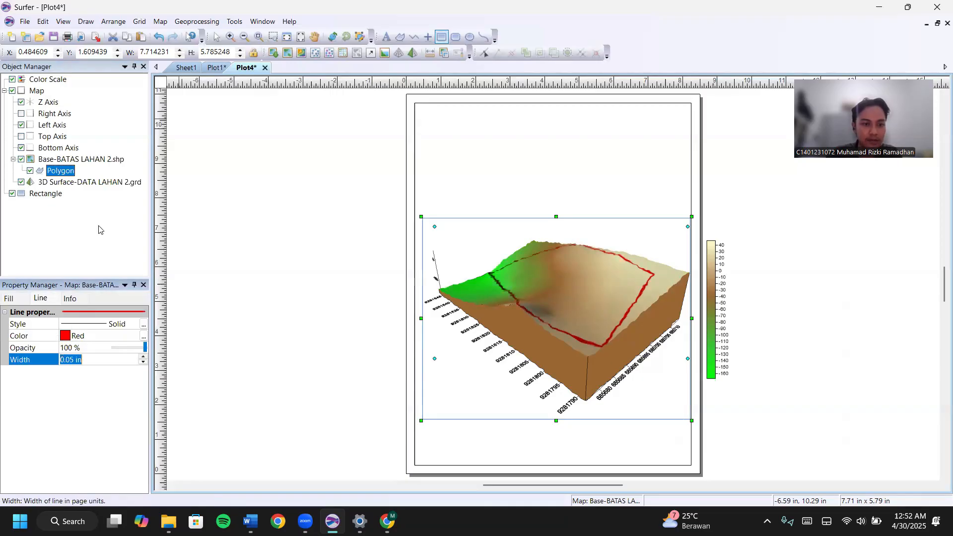
{"action": "left_click", "coordinate": [99, 229]}
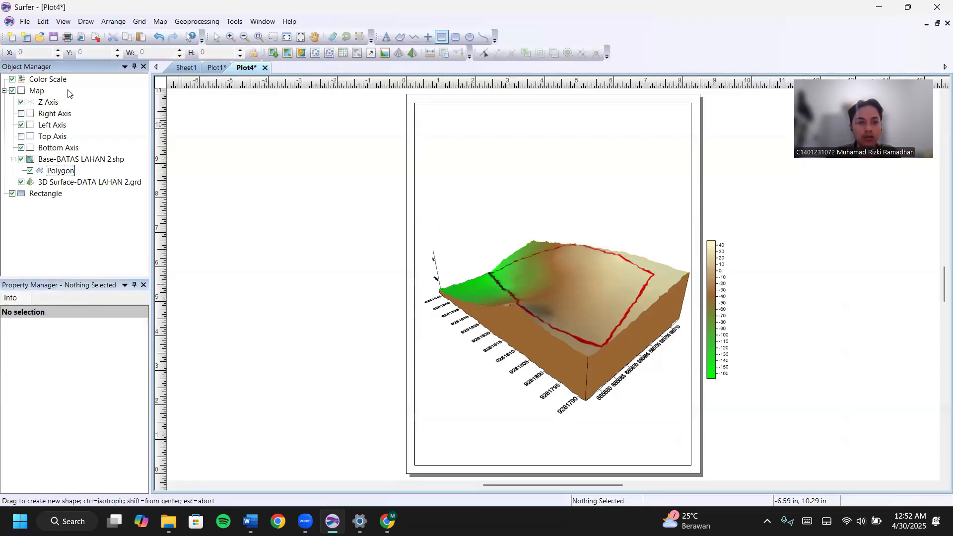
Give the colour scale the title 'Elevasi (cm)'.
{"action": "left_click", "coordinate": [48, 79]}
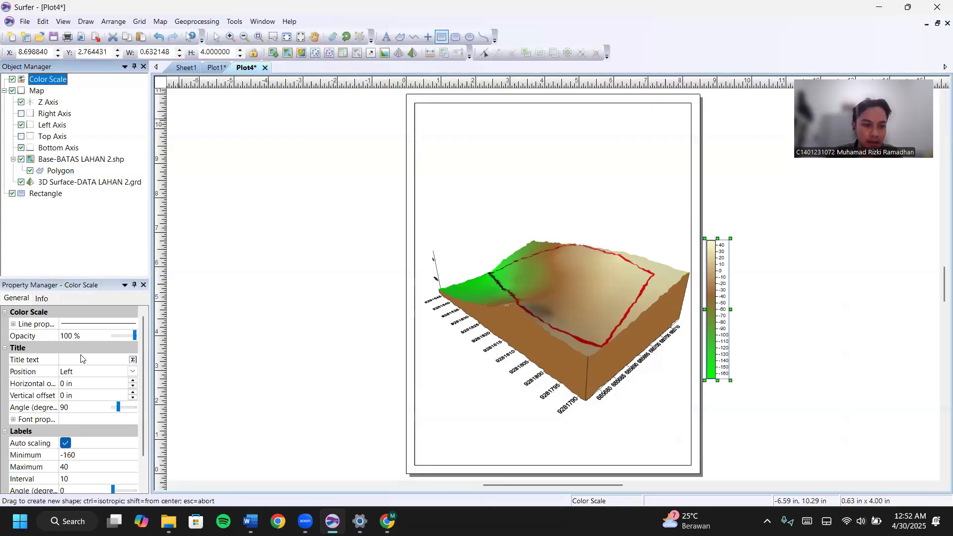
{"action": "left_click", "coordinate": [99, 312]}
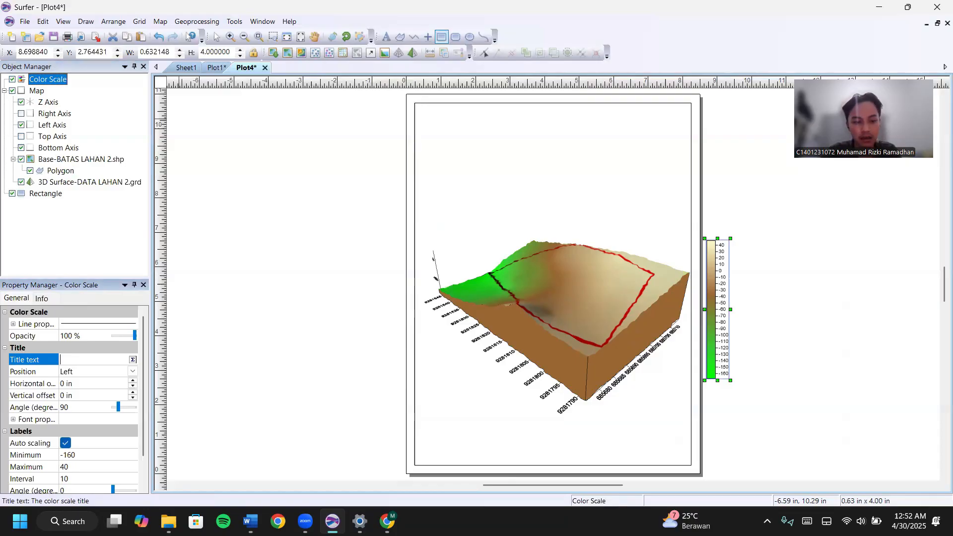
{"action": "type", "text": "Elevasi "}
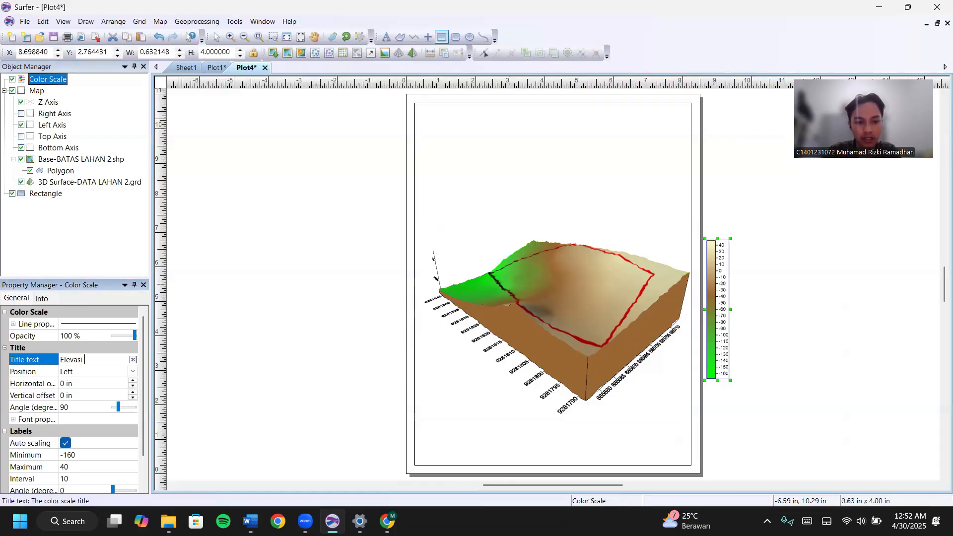
{"action": "type", "text": "(cm)"}
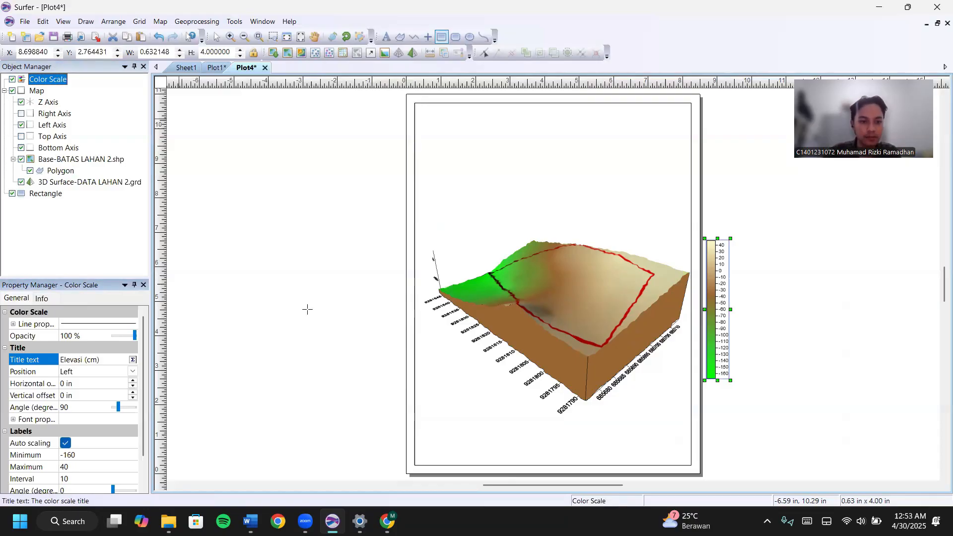
{"action": "key", "text": "Return"}
Format the title as centred, bold 15 pt Times New Roman and position it on top.
{"action": "left_click", "coordinate": [133, 359]}
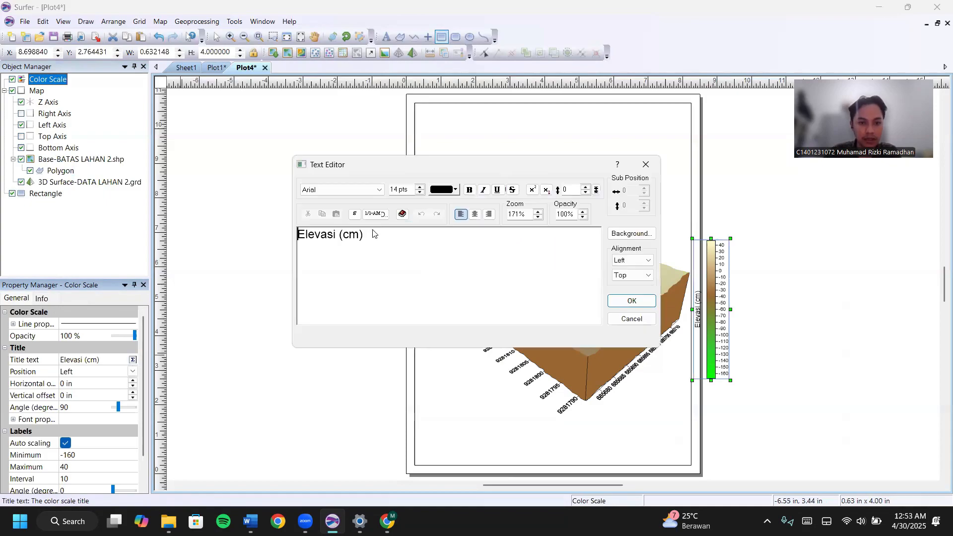
{"action": "left_click_drag", "start_coordinate": [369, 234], "coordinate": [303, 234]}
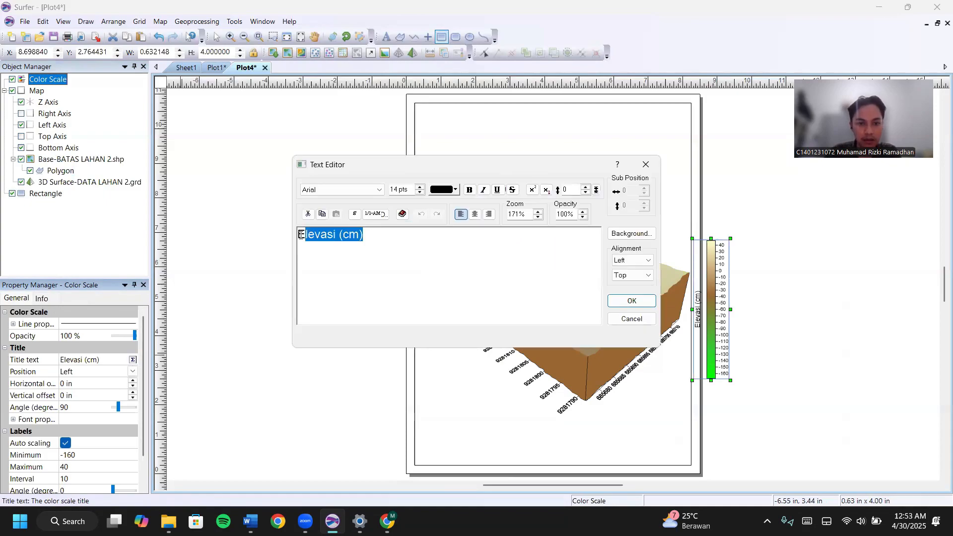
{"action": "left_click", "coordinate": [379, 190]}
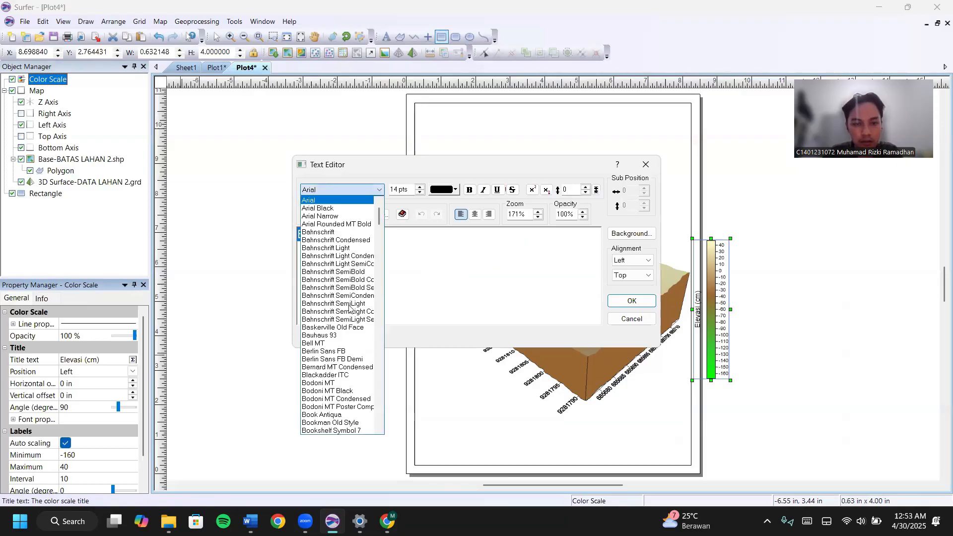
{"action": "type", "text": "ti"}
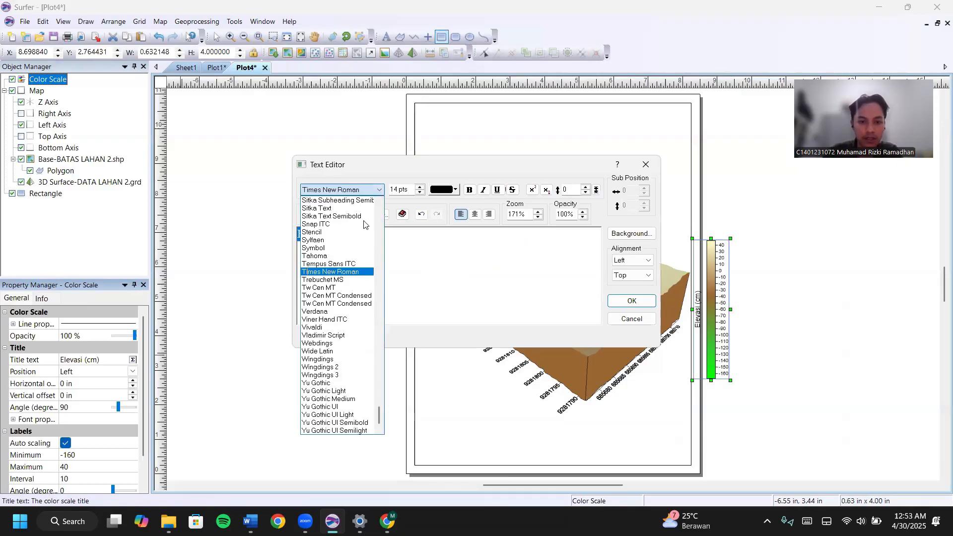
{"action": "left_click", "coordinate": [397, 187]}
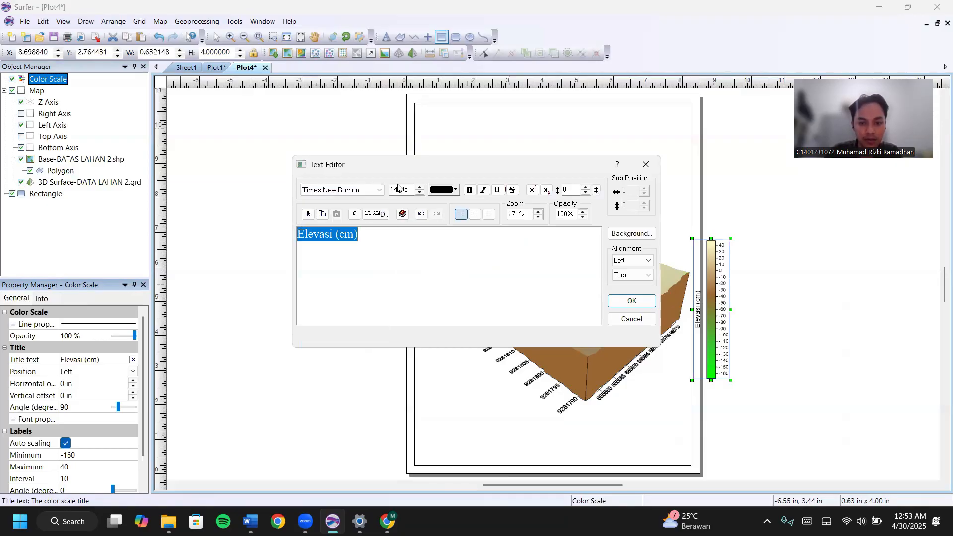
{"action": "double_click", "coordinate": [397, 188]}
{"action": "type", "text": "15"}
{"action": "left_click", "coordinate": [469, 190]}
{"action": "left_click", "coordinate": [475, 214]}
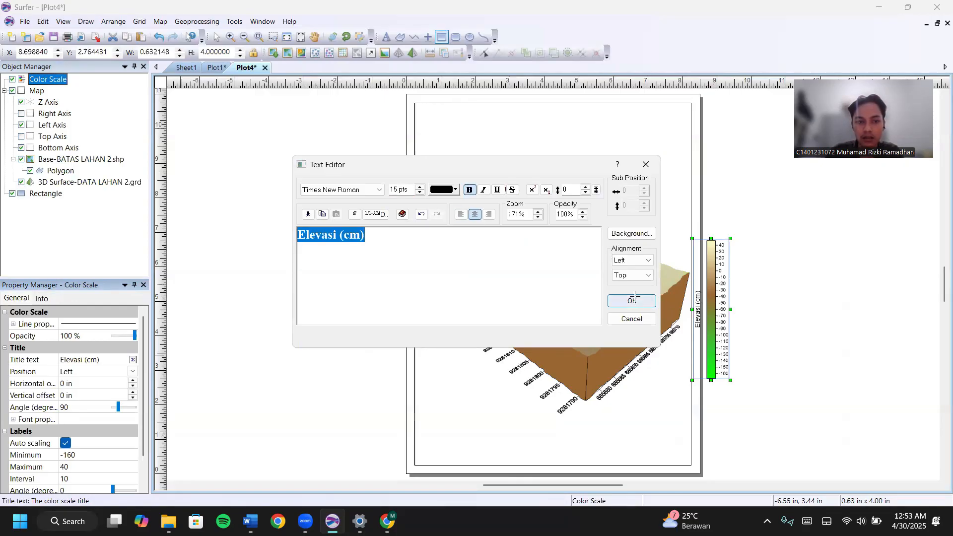
{"action": "key", "text": "Return"}
{"action": "left_click", "coordinate": [125, 372]}
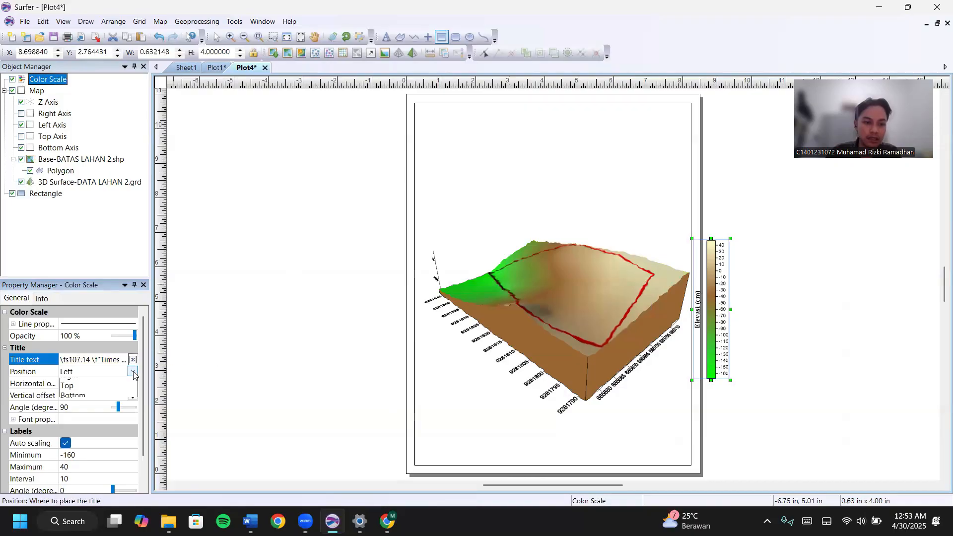
{"action": "key", "text": "Return"}
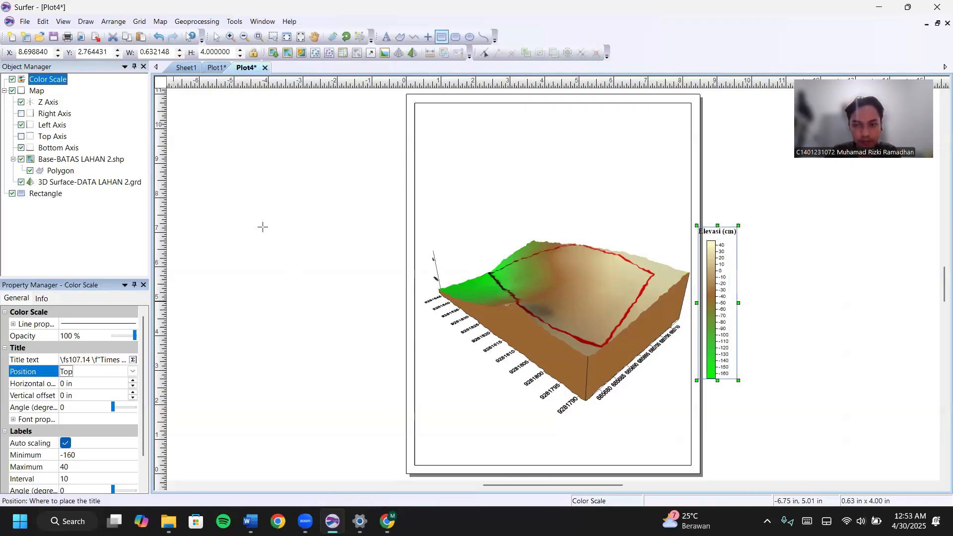
Add a scale bar beneath the 3D map.
{"action": "key", "text": "Escape"}
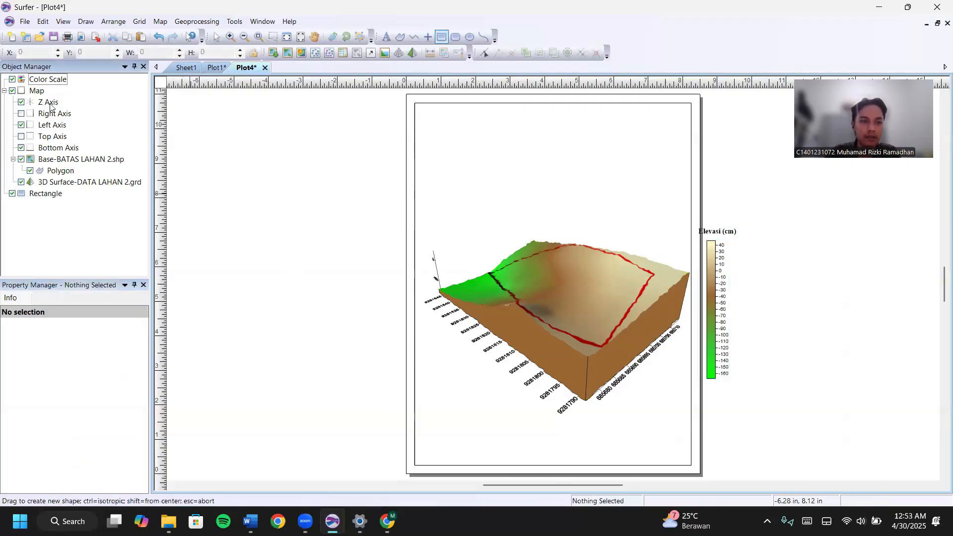
{"action": "right_click", "coordinate": [37, 92]}
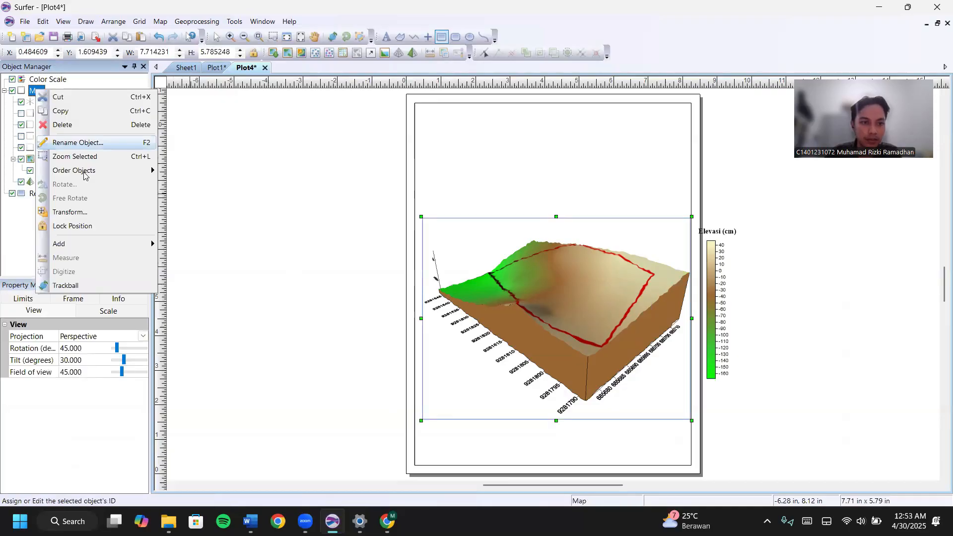
{"action": "mouse_move", "coordinate": [102, 243]}
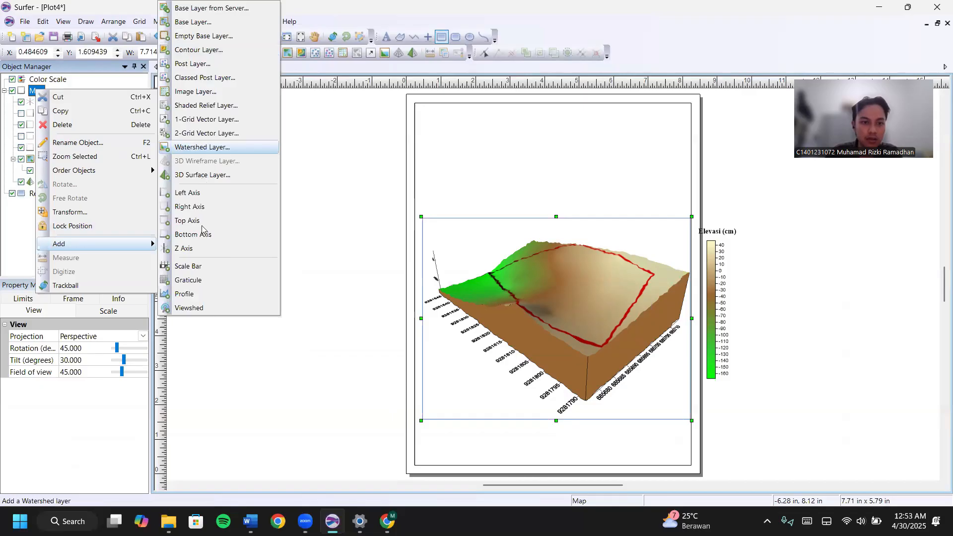
{"action": "left_click", "coordinate": [204, 266]}
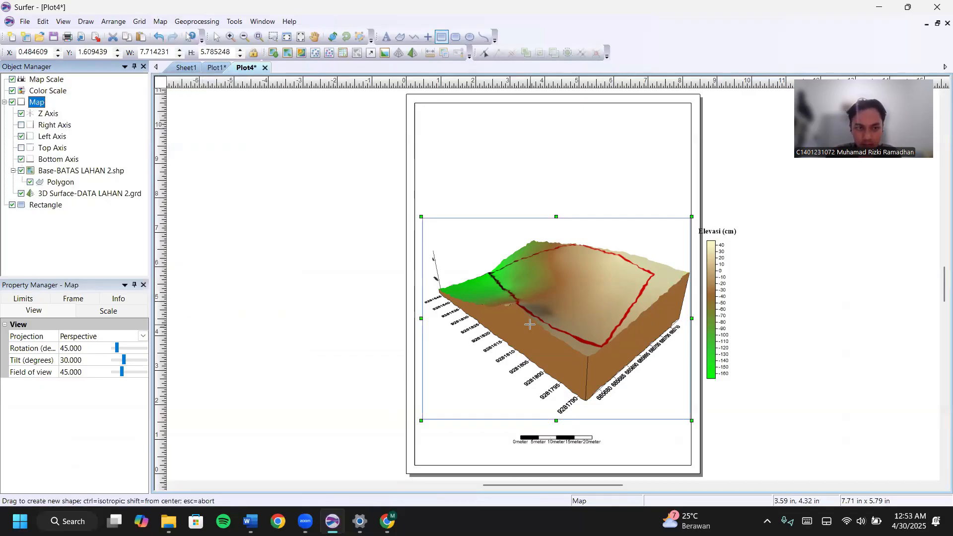
Place a new point on the page above the colour scale.
{"action": "left_click", "coordinate": [431, 39]}
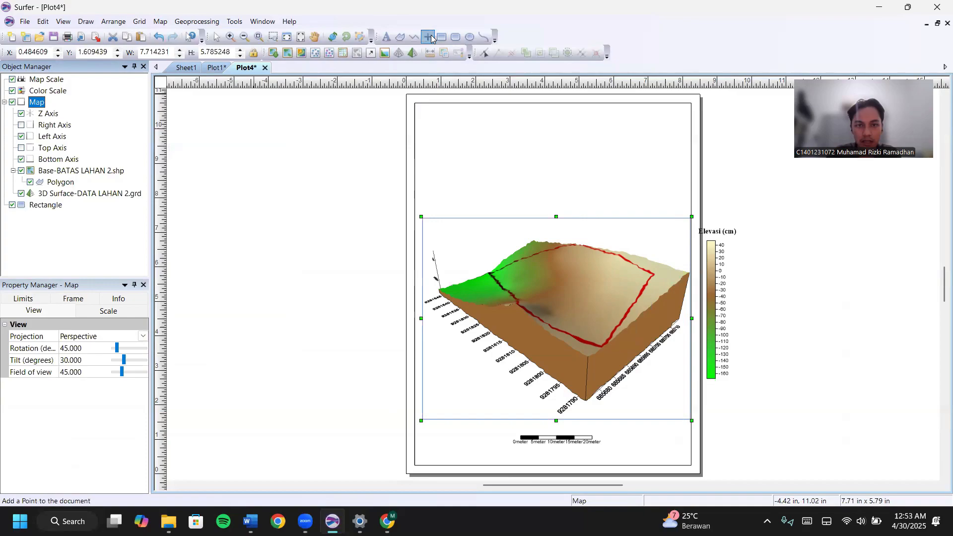
{"action": "left_click", "coordinate": [673, 205]}
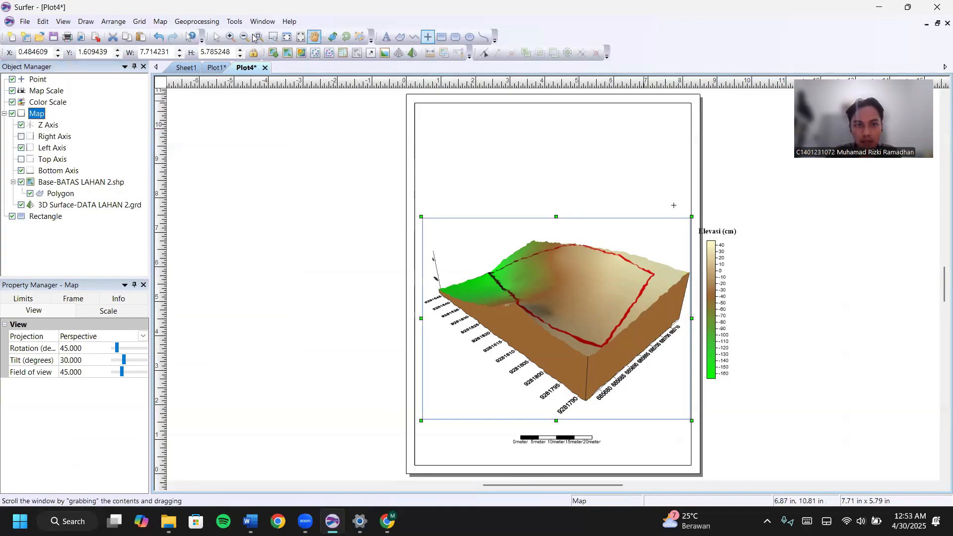
{"action": "left_click", "coordinate": [217, 37]}
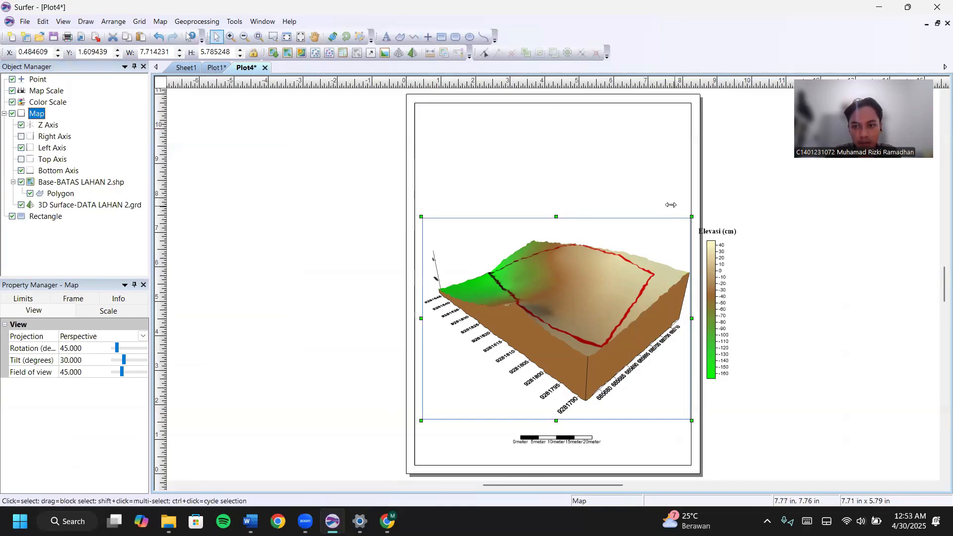
Turn the point into the compass-star north arrow from the GSI North Arrows set.
{"action": "left_click", "coordinate": [670, 203]}
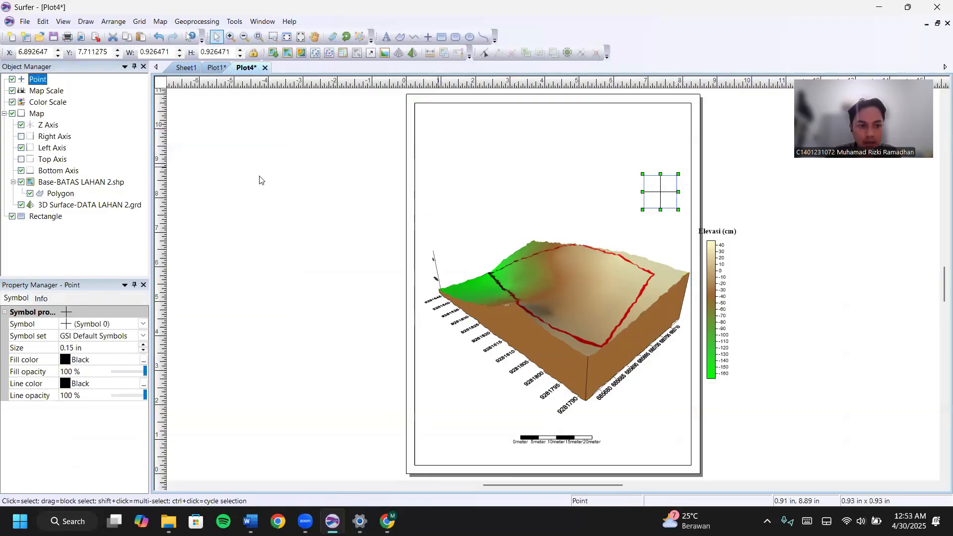
{"action": "left_click", "coordinate": [142, 337]}
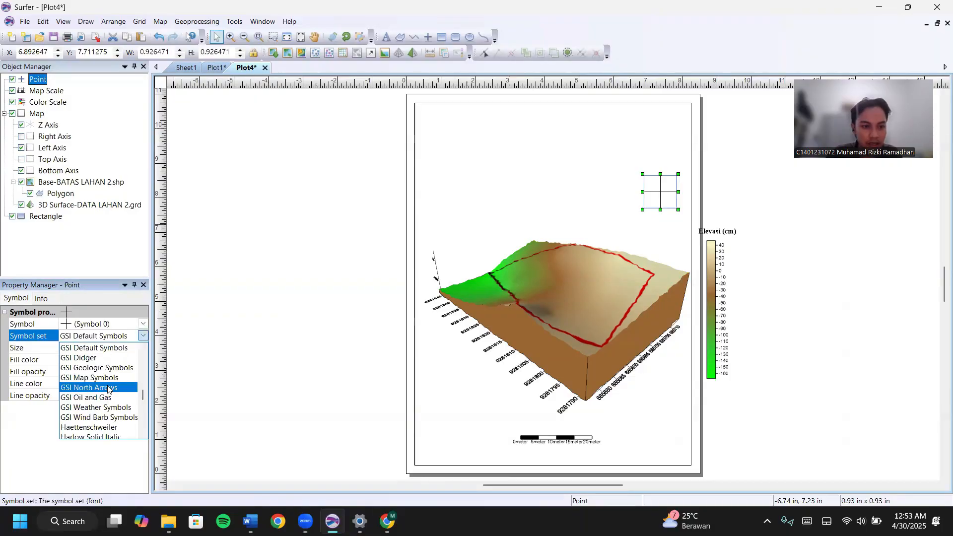
{"action": "left_click", "coordinate": [112, 391]}
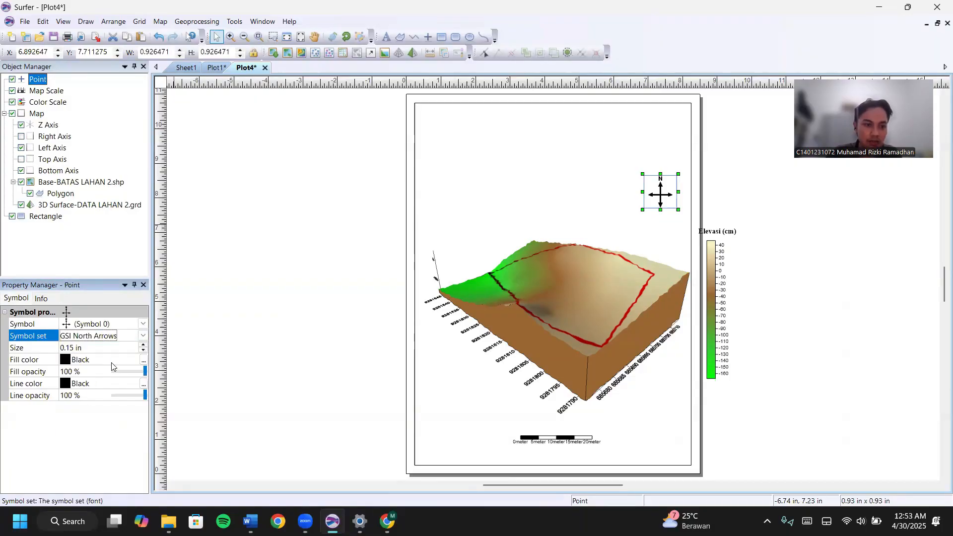
{"action": "left_click", "coordinate": [142, 323]}
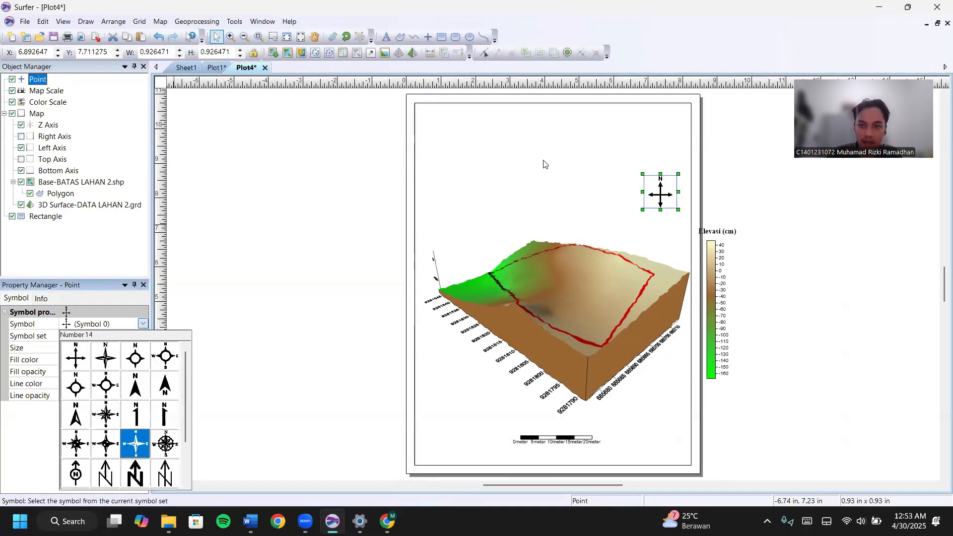
{"action": "left_click", "coordinate": [682, 183]}
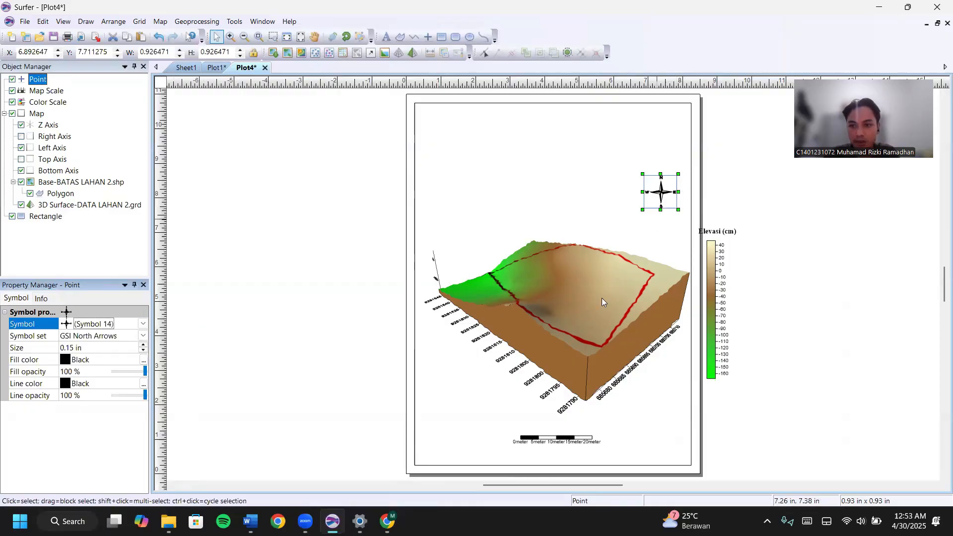
{"action": "left_click", "coordinate": [666, 365]}
Shrink the 3D map, undoing an accidental move of the page border along the way.
{"action": "left_click", "coordinate": [634, 349], "text": "ctrl"}
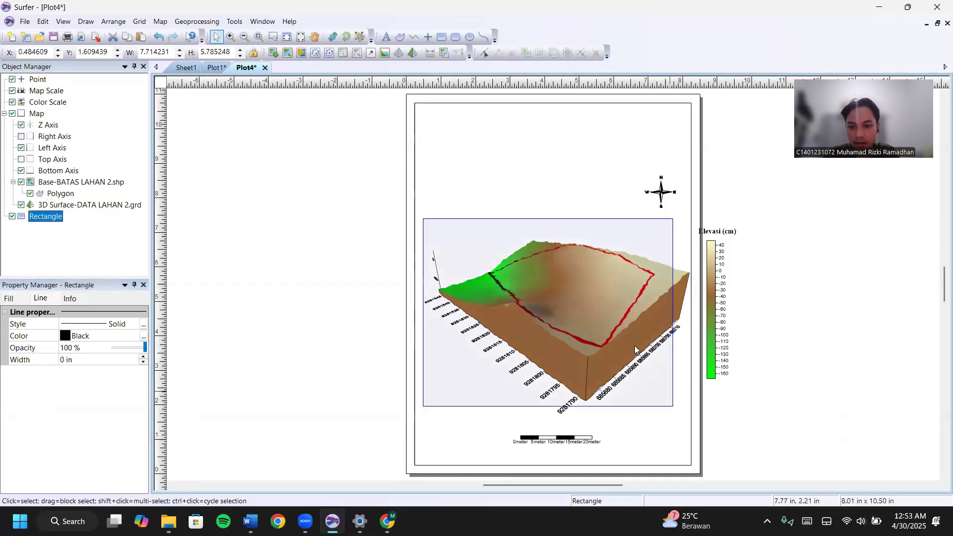
{"action": "left_click_drag", "start_coordinate": [692, 440], "coordinate": [653, 391]}
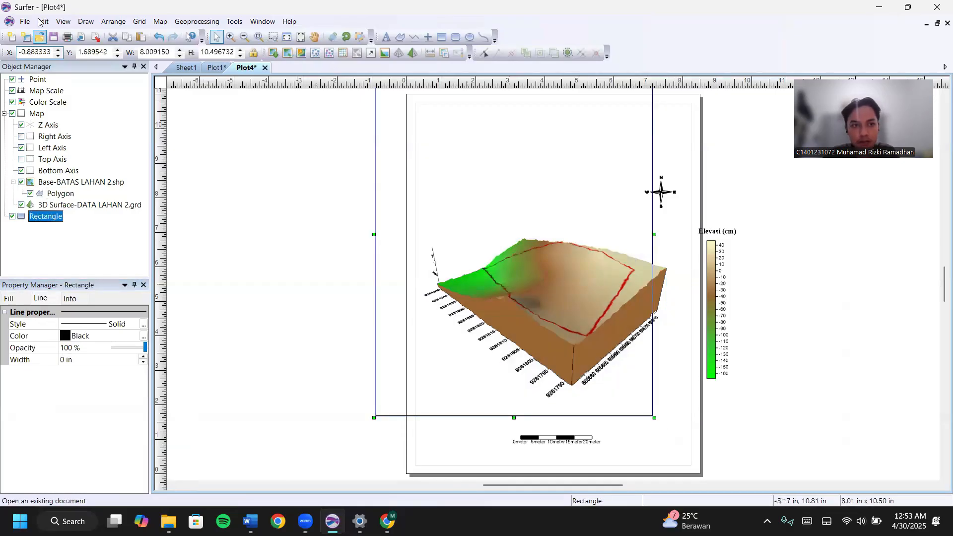
{"action": "left_click", "coordinate": [160, 41]}
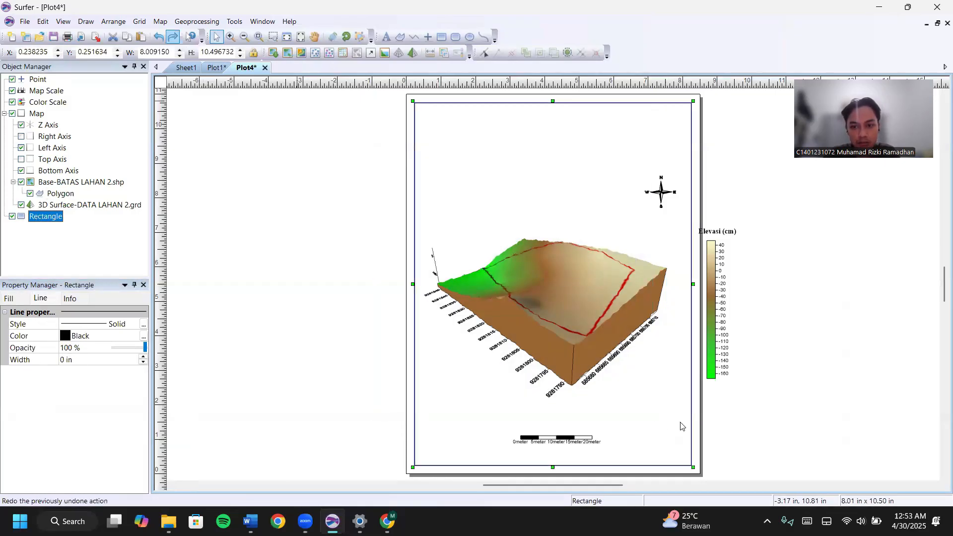
{"action": "left_click", "coordinate": [672, 409]}
{"action": "left_click_drag", "start_coordinate": [559, 282], "coordinate": [560, 290]}
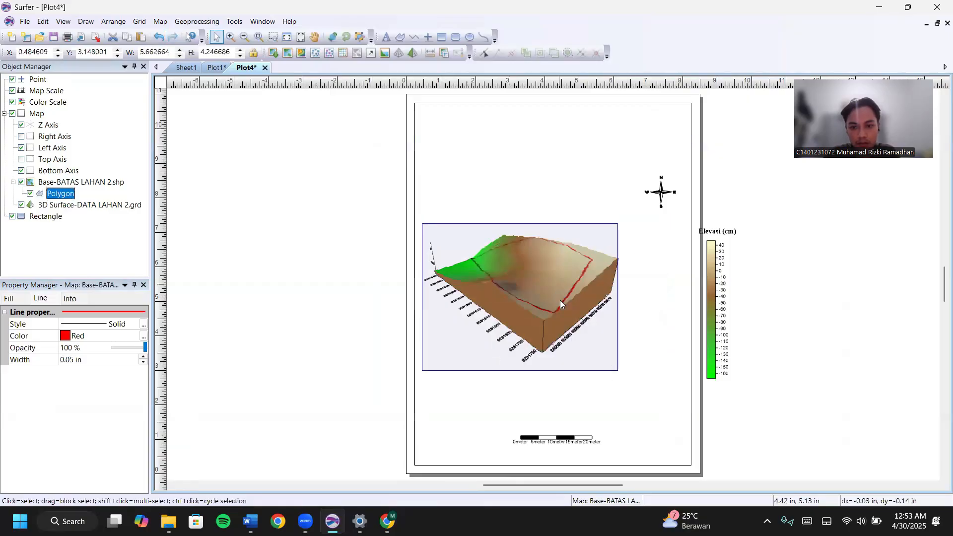
Place the colour scale beside the map, the scale bar beneath it, and the north arrow lower.
{"action": "left_click_drag", "start_coordinate": [667, 311], "coordinate": [651, 311]}
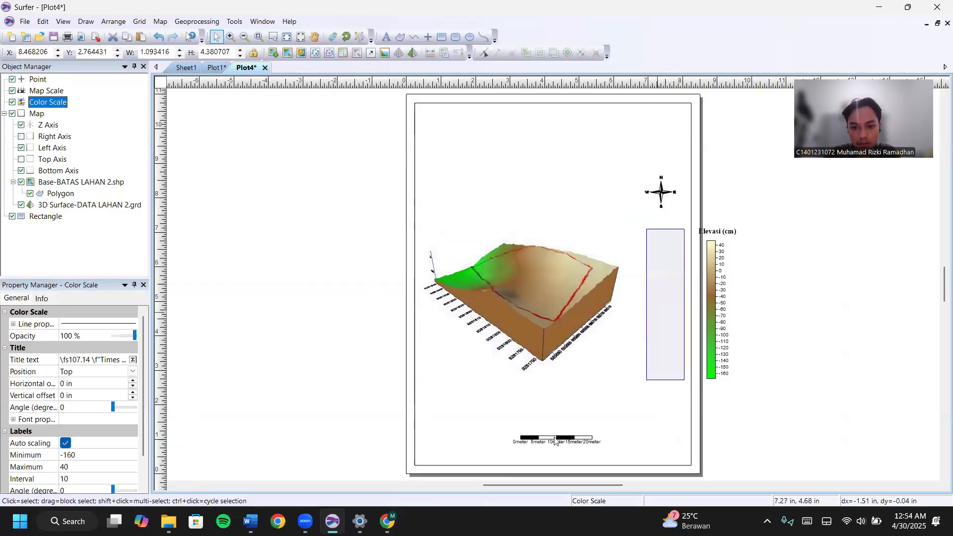
{"action": "left_click_drag", "start_coordinate": [572, 443], "coordinate": [544, 393]}
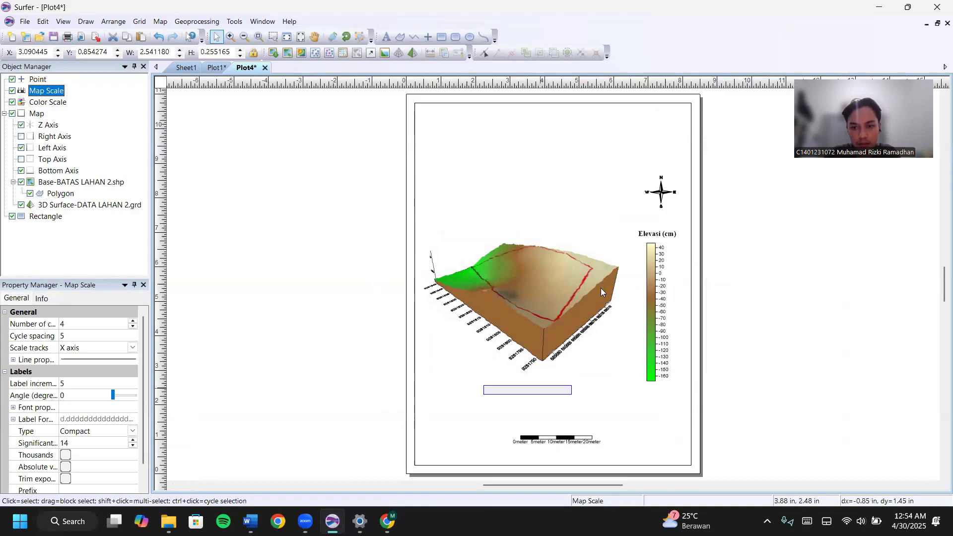
{"action": "left_click_drag", "start_coordinate": [659, 292], "coordinate": [639, 298]}
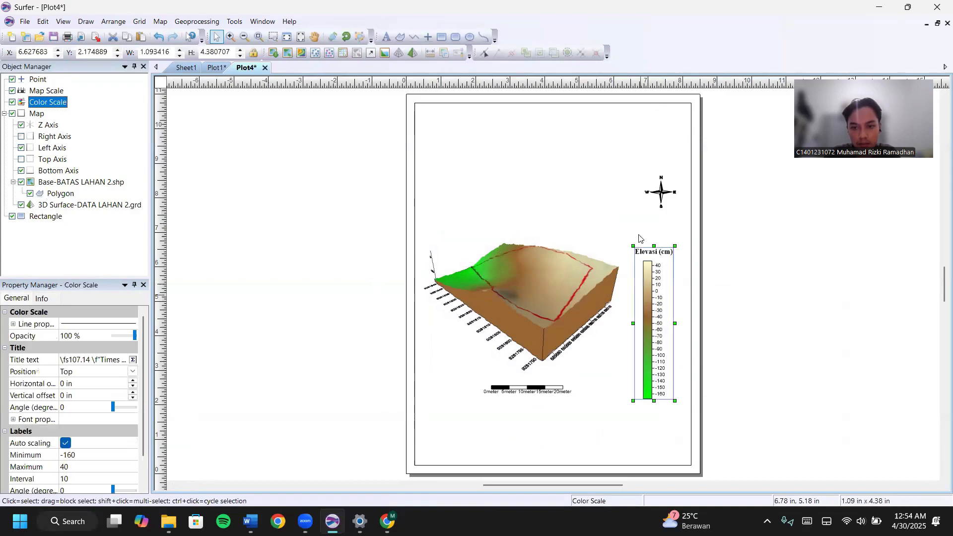
{"action": "left_click", "coordinate": [619, 227]}
{"action": "left_click_drag", "start_coordinate": [662, 195], "coordinate": [661, 231]}
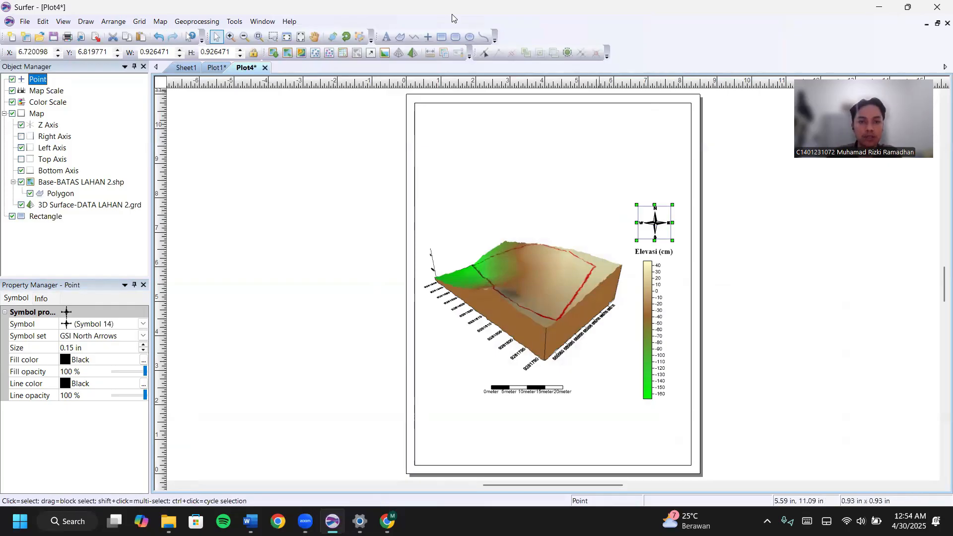
Rotate the 3D surface slightly with the Trackball tool.
{"action": "left_click", "coordinate": [503, 300]}
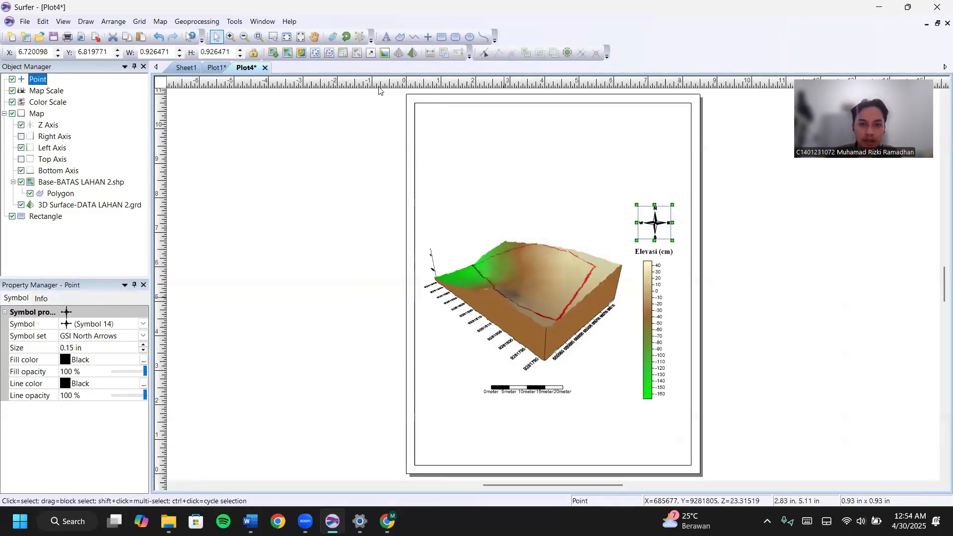
{"action": "left_click", "coordinate": [332, 37]}
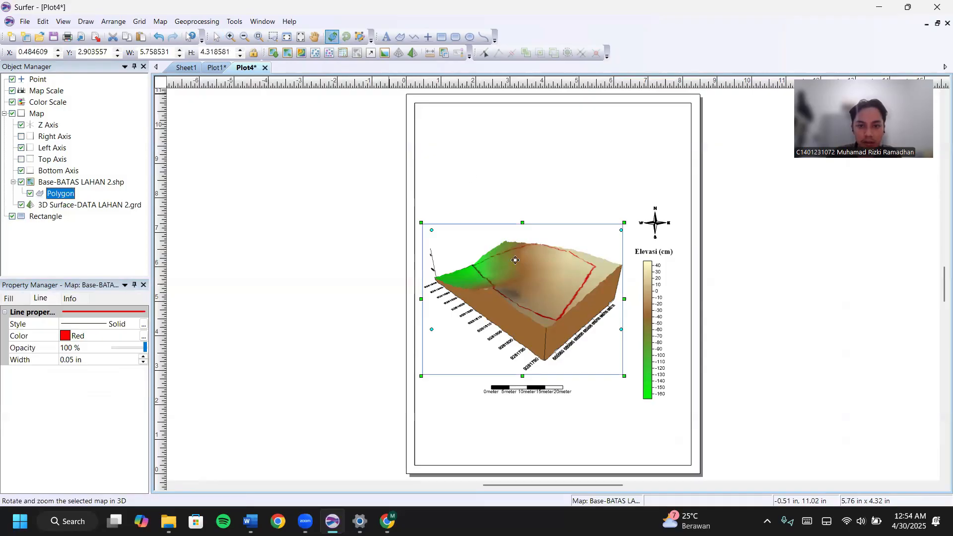
{"action": "left_click_drag", "start_coordinate": [541, 284], "coordinate": [523, 286]}
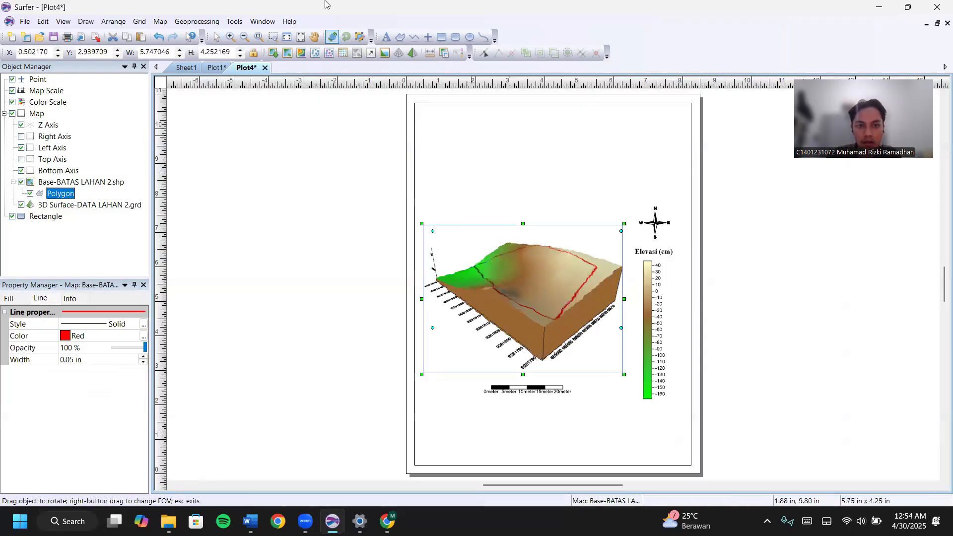
{"action": "left_click", "coordinate": [218, 37]}
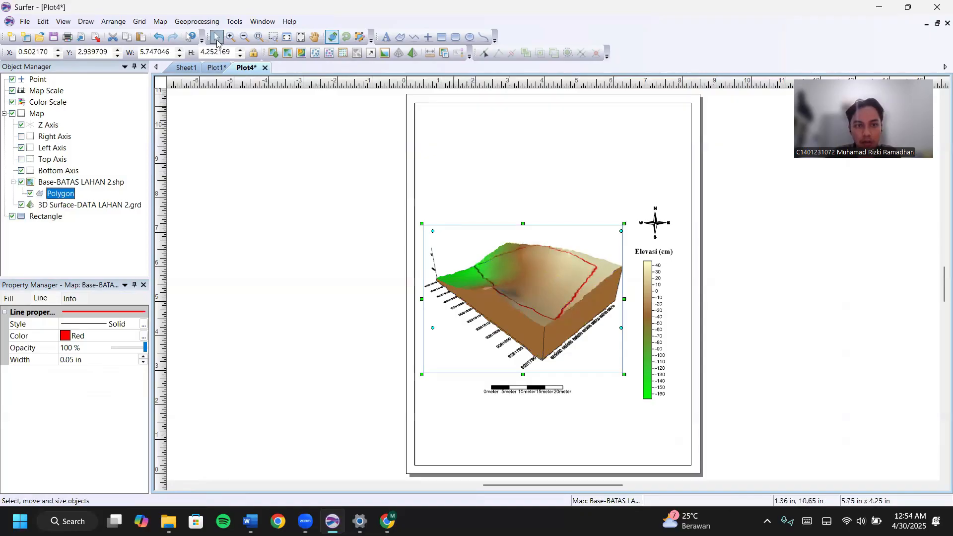
Tilt the north arrow to match the map and place it above the Elevasi colour scale.
{"action": "left_click", "coordinate": [658, 219]}
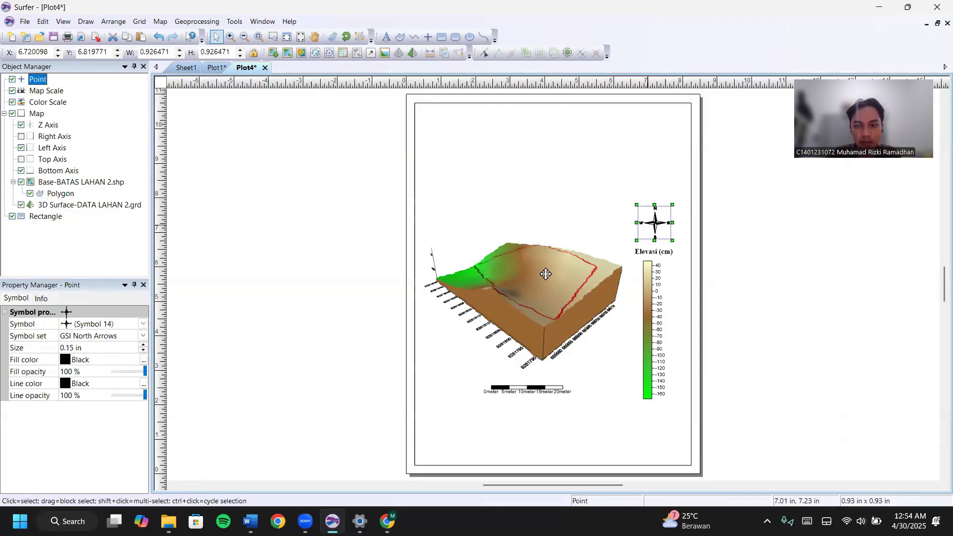
{"action": "left_click_drag", "start_coordinate": [504, 298], "coordinate": [495, 316]}
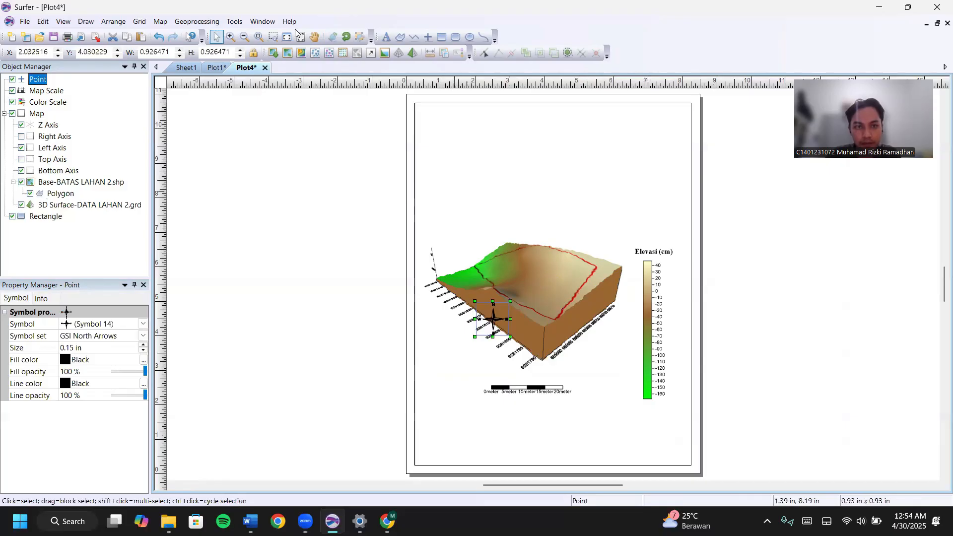
{"action": "left_click", "coordinate": [346, 36]}
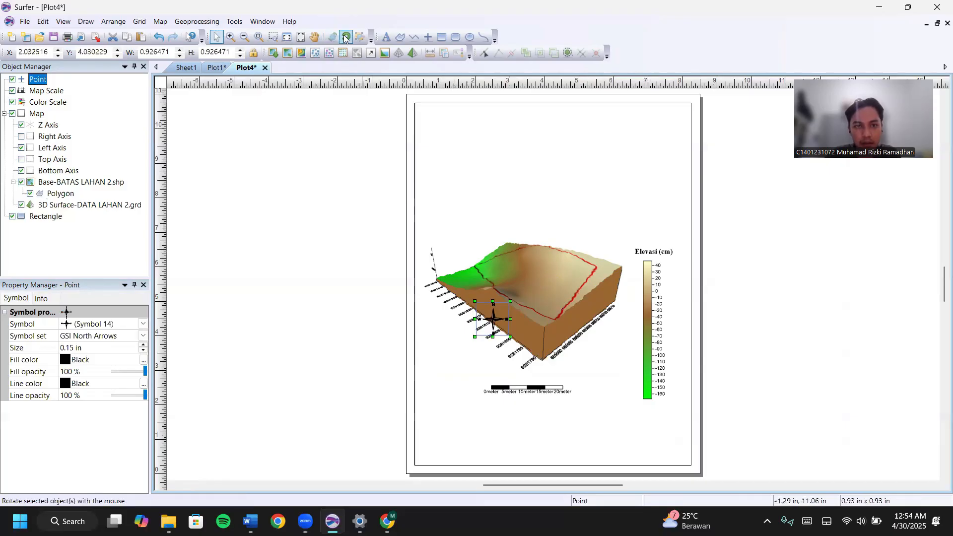
{"action": "left_click_drag", "start_coordinate": [497, 352], "coordinate": [483, 331]}
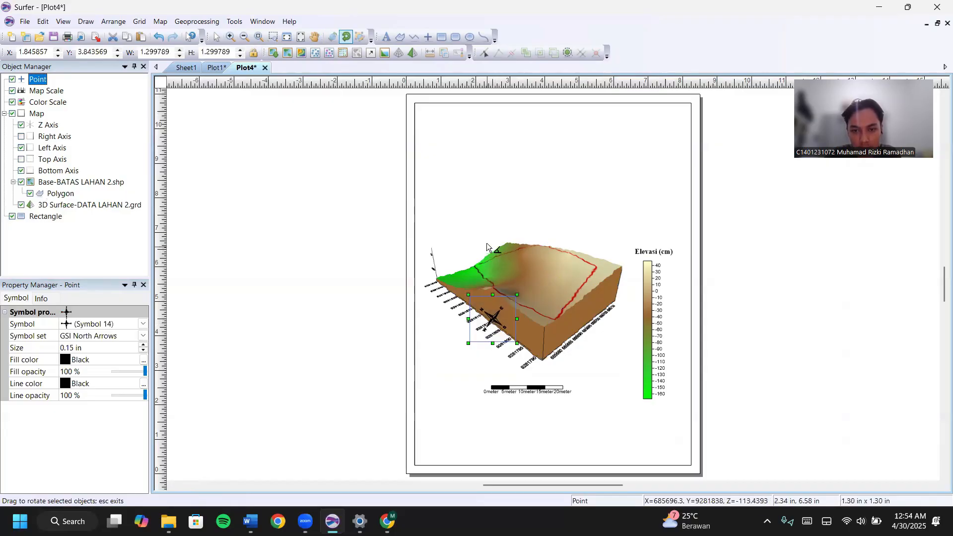
{"action": "left_click", "coordinate": [216, 37]}
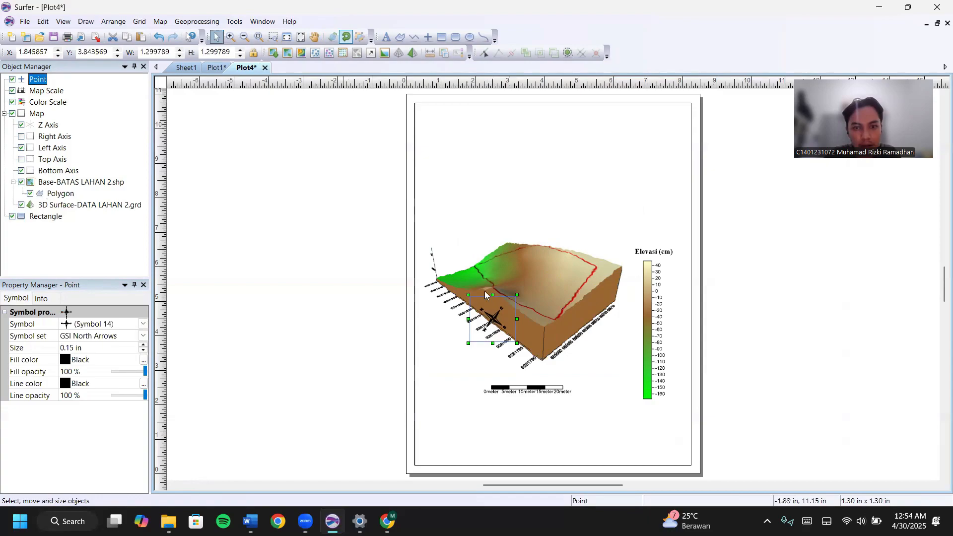
{"action": "left_click_drag", "start_coordinate": [490, 320], "coordinate": [651, 223]}
{"action": "left_click", "coordinate": [378, 164]}
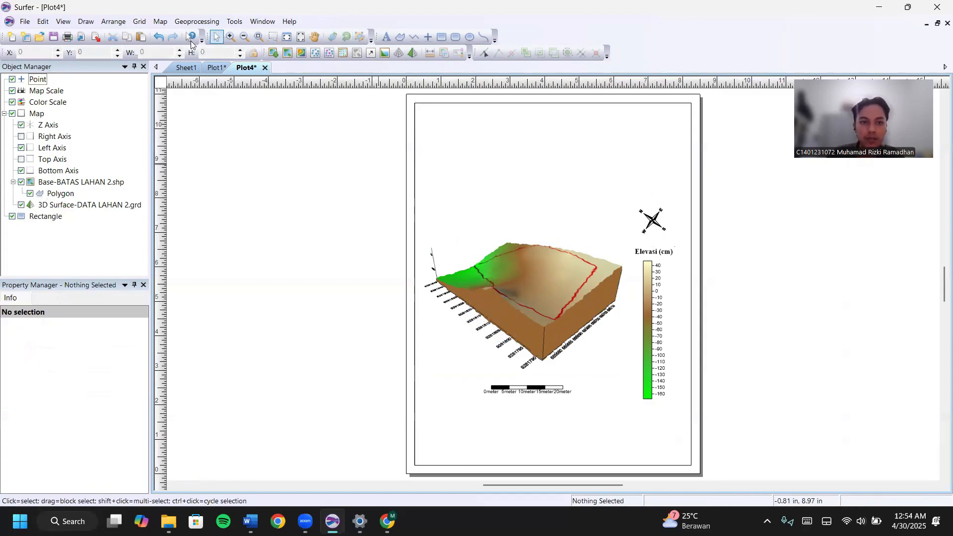
Copy the PETA KONTUR LAHAN 2 KARIHKIL title from Plot1 and paste it near the top of Plot4.
{"action": "left_click", "coordinate": [212, 69]}
{"action": "left_click", "coordinate": [531, 120]}
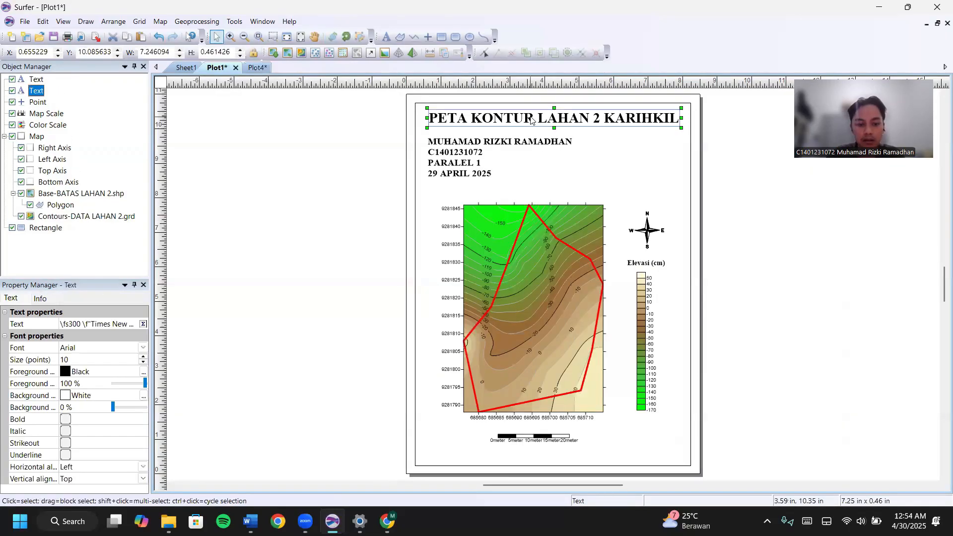
{"action": "left_click", "coordinate": [253, 68]}
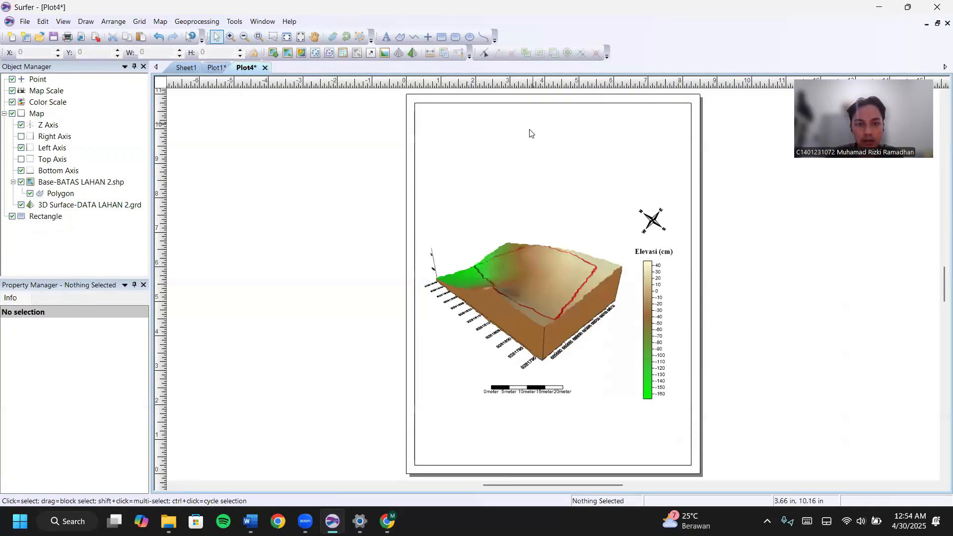
{"action": "left_click", "coordinate": [530, 133]}
{"action": "key", "text": "ctrl+v"}
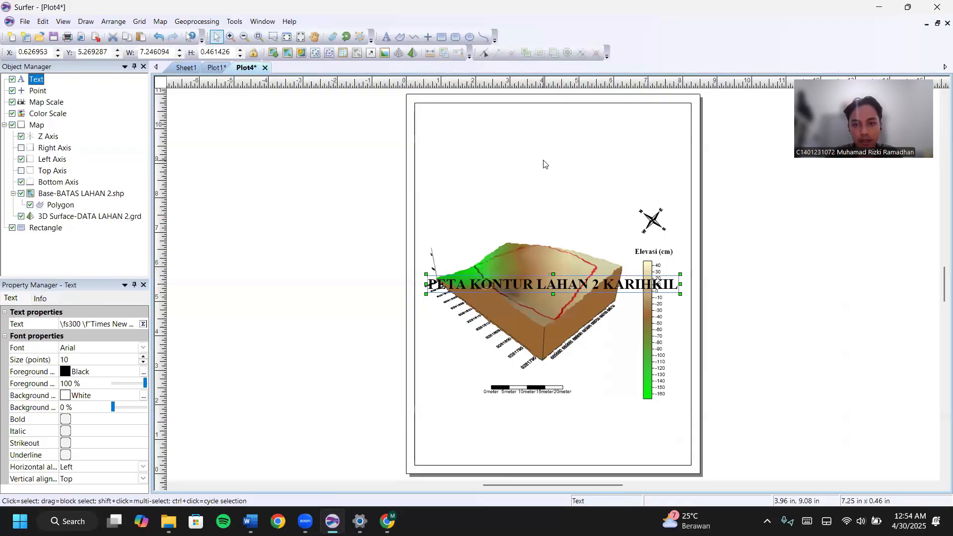
{"action": "left_click_drag", "start_coordinate": [565, 282], "coordinate": [565, 124]}
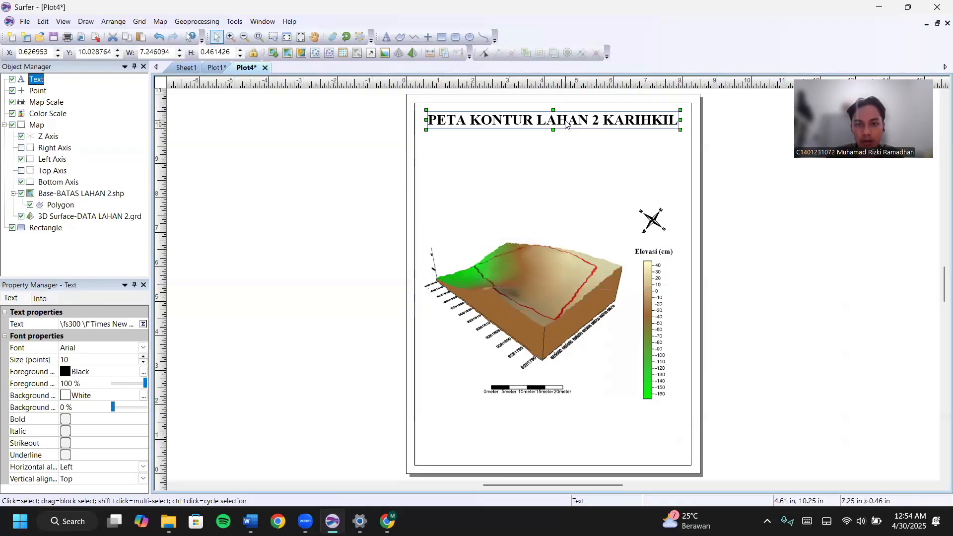
Change the title to PETA 3D LAHAN 2 KARIHKIL and centre it at the page top.
{"action": "left_click", "coordinate": [386, 233]}
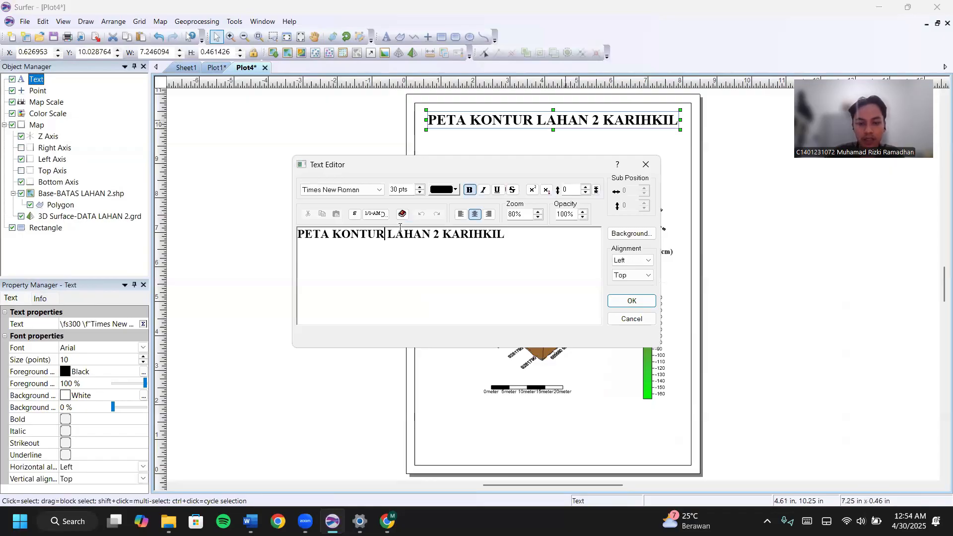
{"action": "key", "text": "ctrl+shift+Left"}
{"action": "type", "text": "3d"}
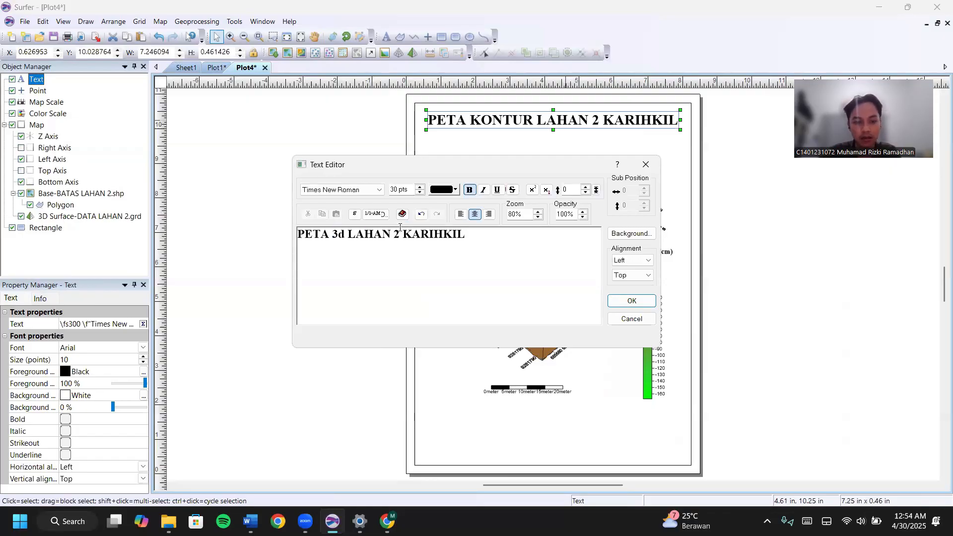
{"action": "key", "text": "BackSpace"}
{"action": "type", "text": "D"}
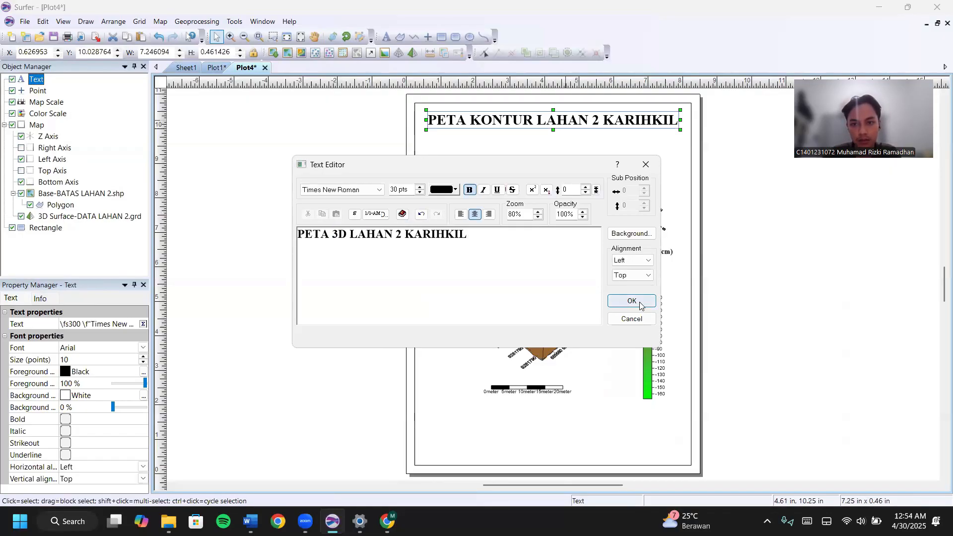
{"action": "left_click", "coordinate": [640, 304]}
{"action": "left_click_drag", "start_coordinate": [595, 123], "coordinate": [619, 124]}
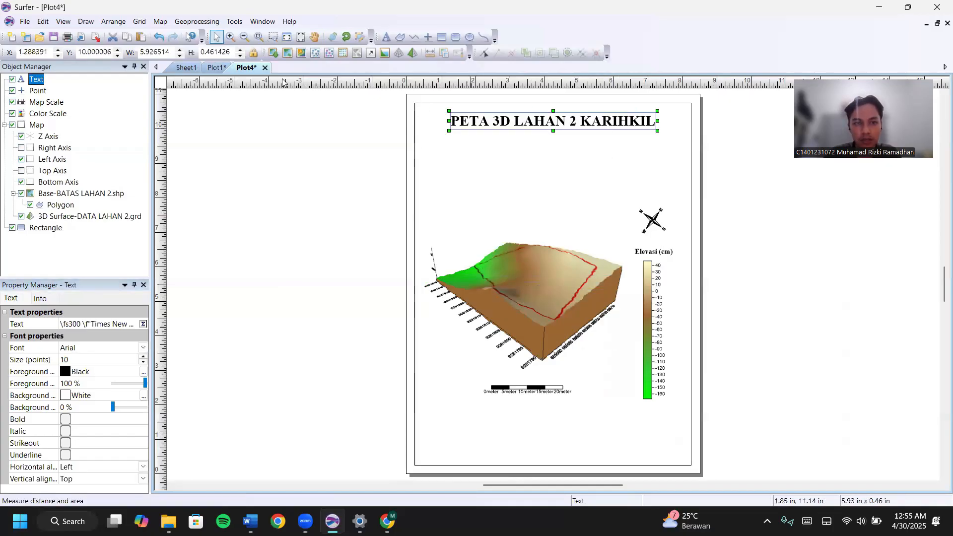
Bring the author information block from Plot1 into Plot4, just below the title.
{"action": "left_click", "coordinate": [216, 68]}
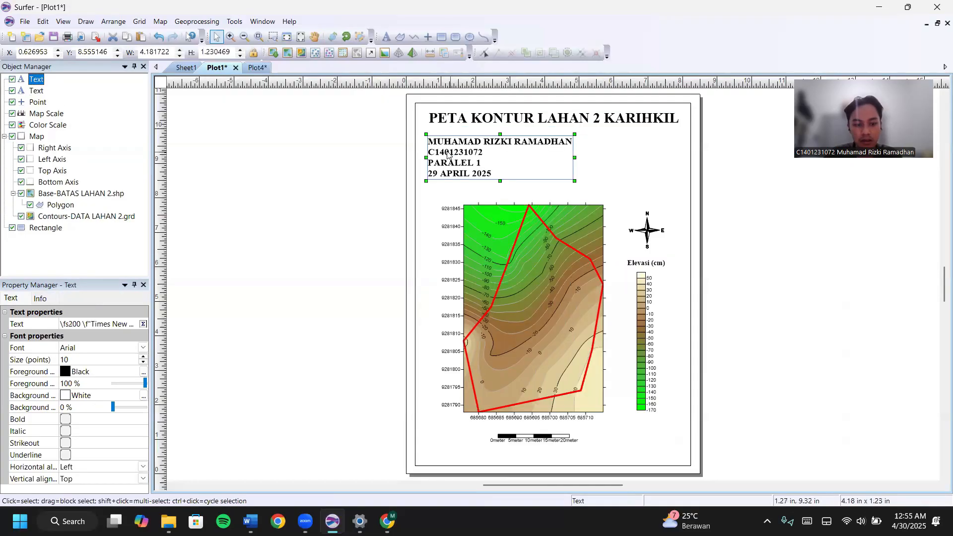
{"action": "double_click", "coordinate": [442, 152]}
{"action": "left_click", "coordinate": [642, 166]}
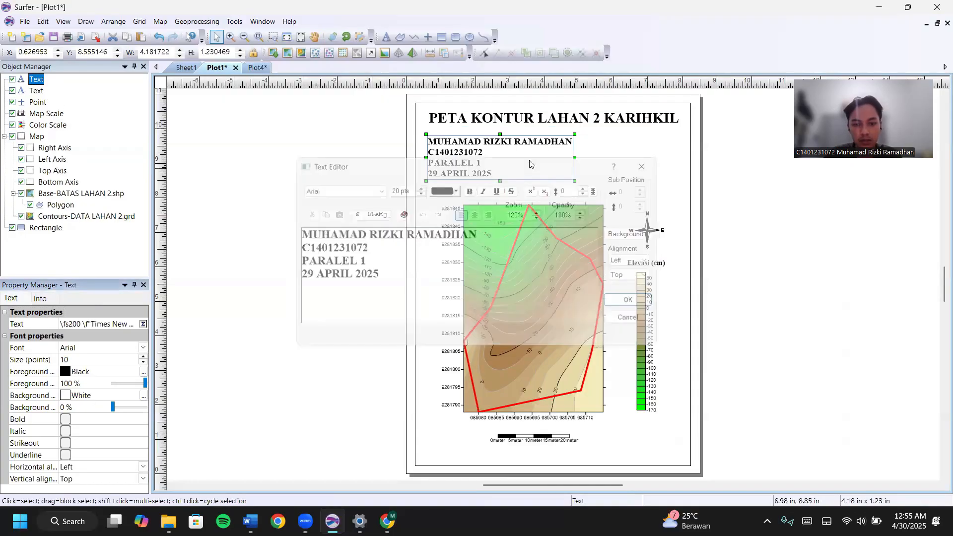
{"action": "left_click", "coordinate": [256, 68]}
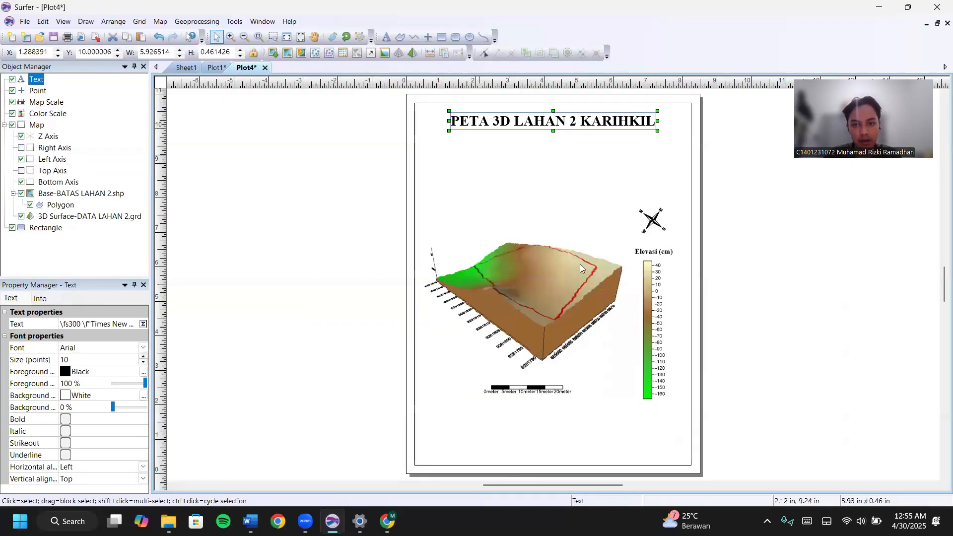
{"action": "key", "text": "ctrl+v"}
{"action": "left_click_drag", "start_coordinate": [521, 230], "coordinate": [492, 162]}
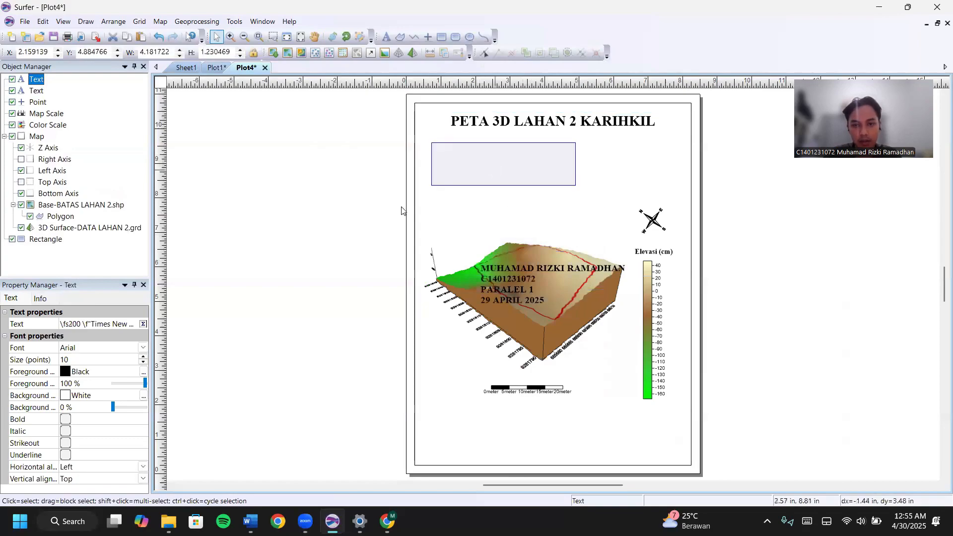
{"action": "left_click", "coordinate": [465, 197]}
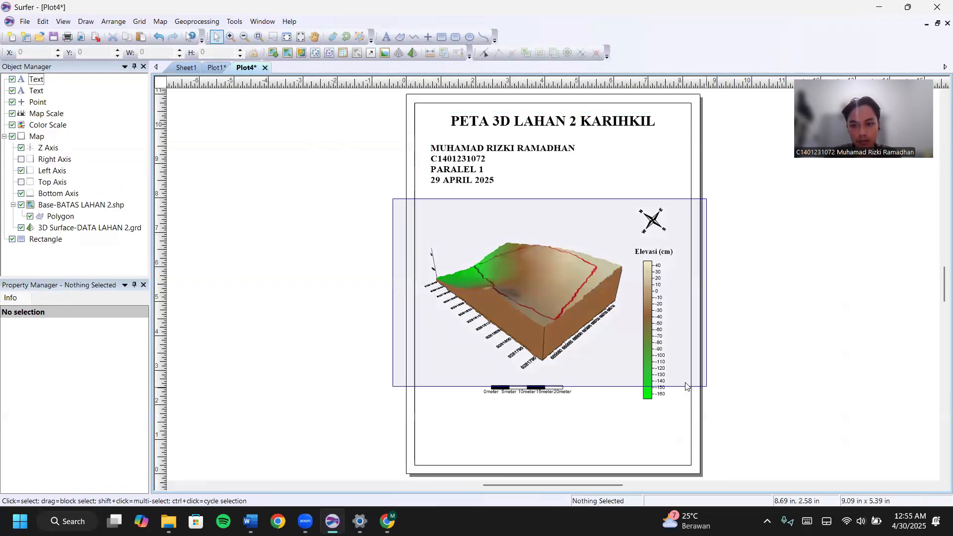
Shift the map, north arrow and scales lower, and nudge the author block slightly down.
{"action": "left_click_drag", "start_coordinate": [431, 220], "coordinate": [729, 460]}
{"action": "left_click_drag", "start_coordinate": [617, 280], "coordinate": [622, 297]}
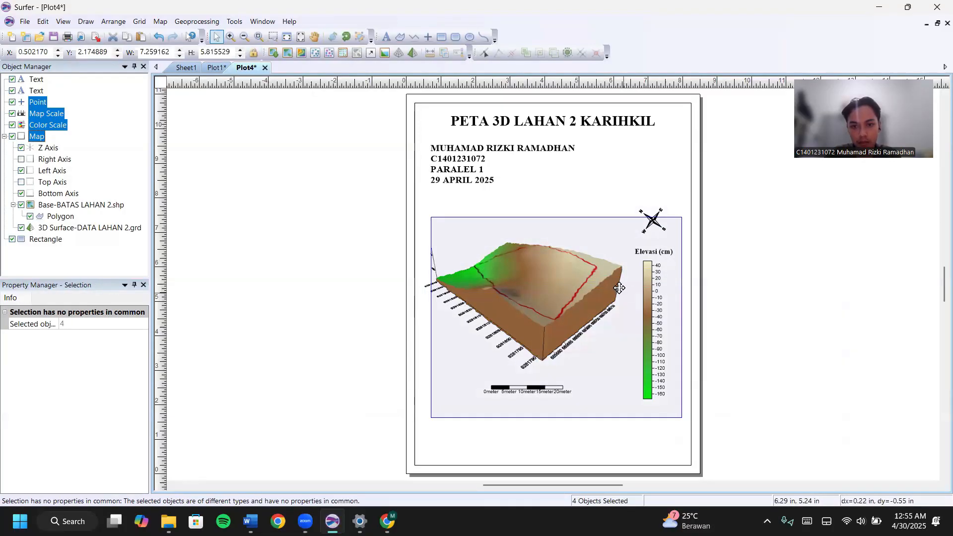
{"action": "left_click", "coordinate": [502, 121]}
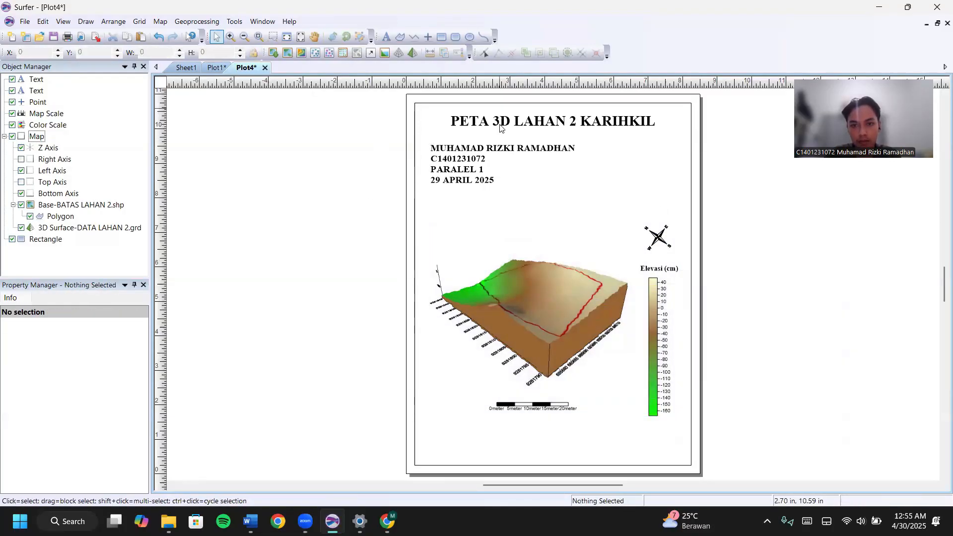
{"action": "left_click", "coordinate": [504, 124]}
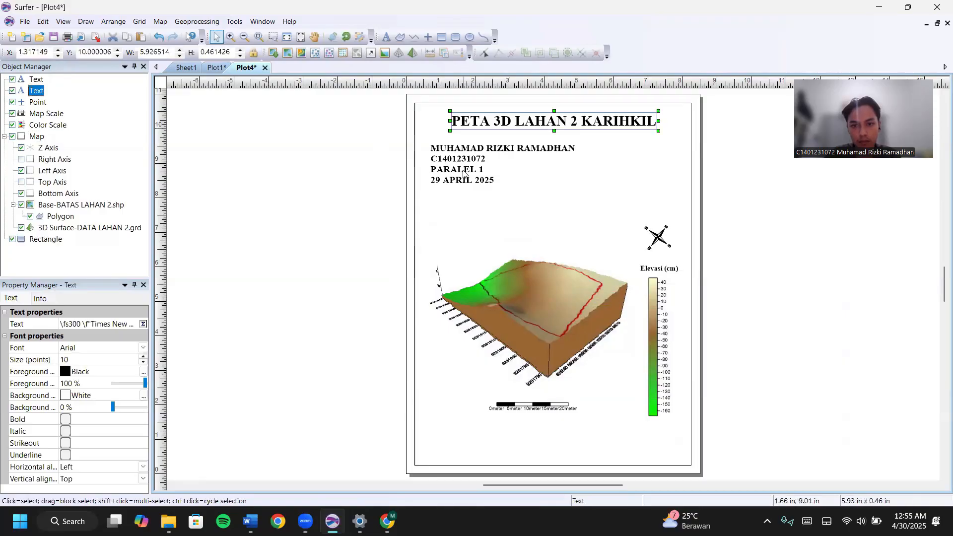
{"action": "double_click", "coordinate": [464, 171]}
{"action": "left_click", "coordinate": [647, 169]}
{"action": "left_click_drag", "start_coordinate": [515, 171], "coordinate": [515, 175]}
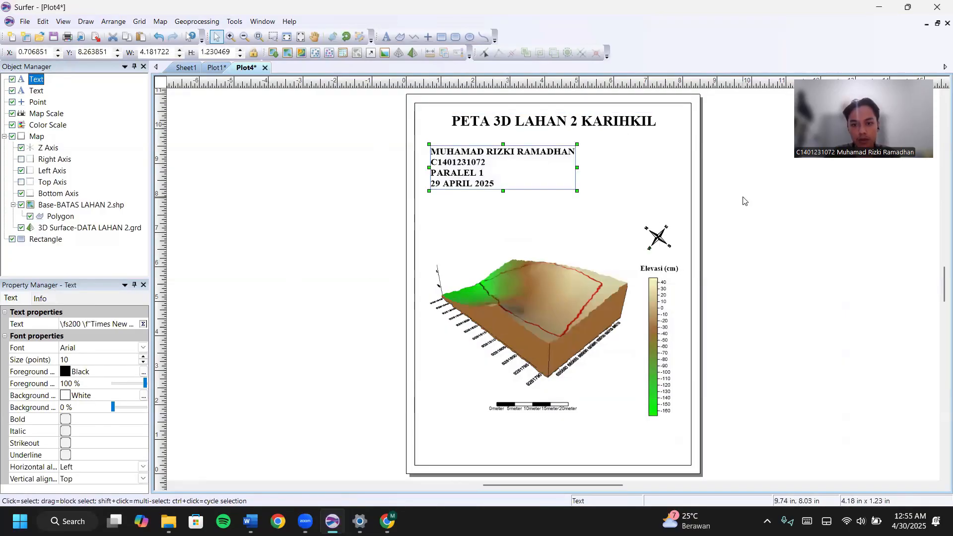
{"action": "left_click", "coordinate": [713, 207]}
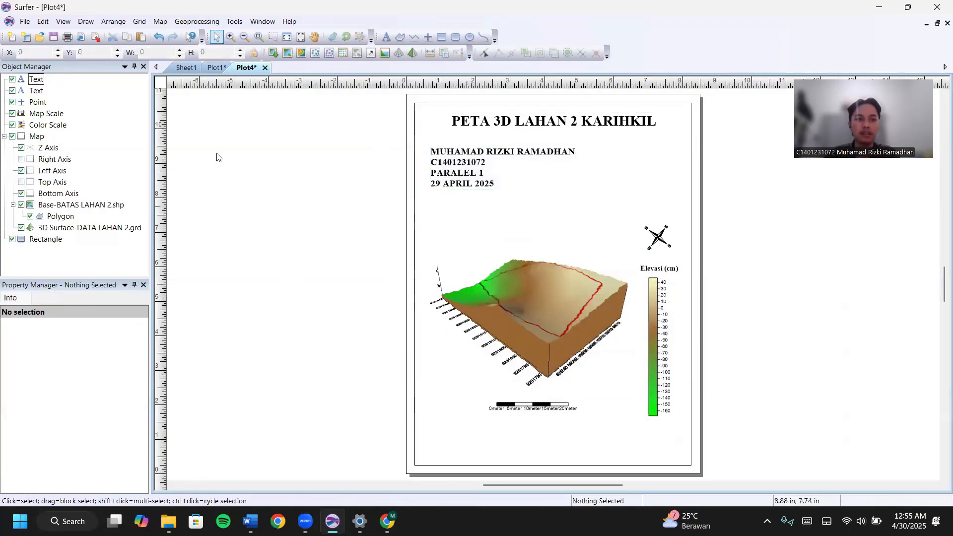
Export the layout as the JPG file PETA 3D LAHAN 2 KARIHKIL.
{"action": "left_click", "coordinate": [26, 22]}
{"action": "key", "text": "Escape"}
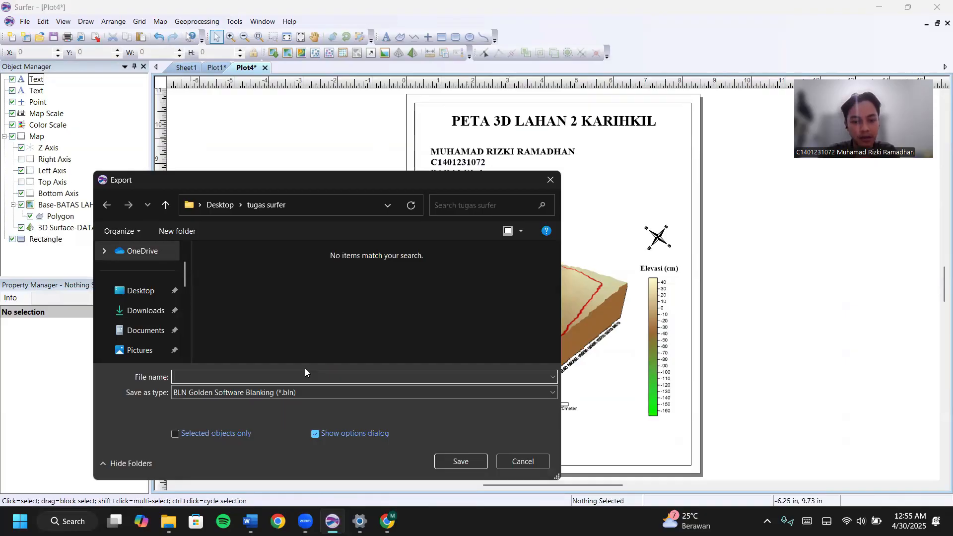
{"action": "type", "text": "PETA 3D"}
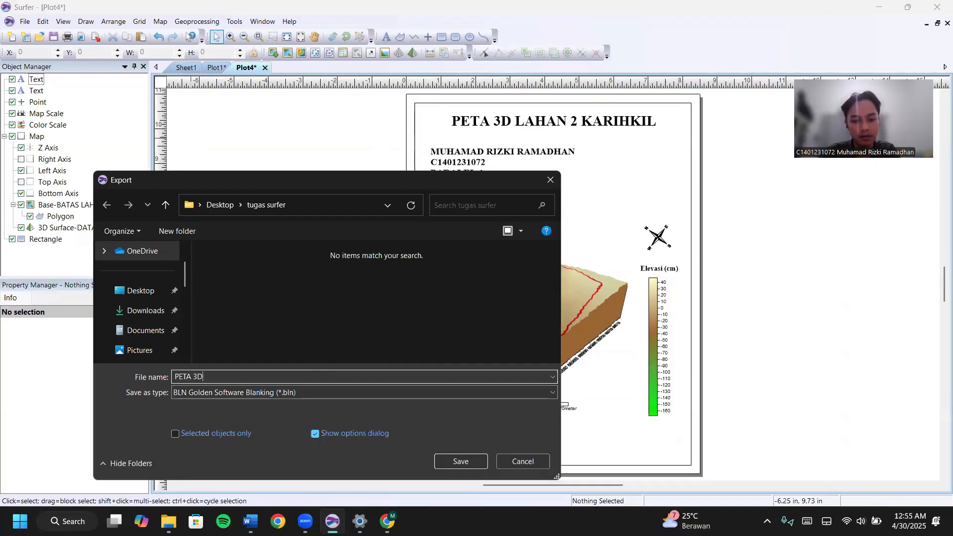
{"action": "type", "text": " LAHAN 2 KARIHKIL"}
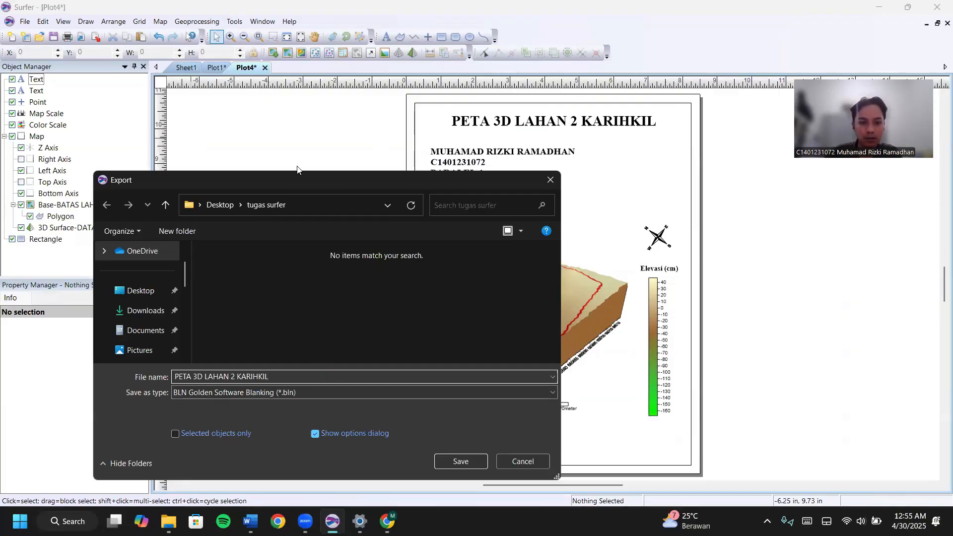
{"action": "left_click", "coordinate": [298, 392]}
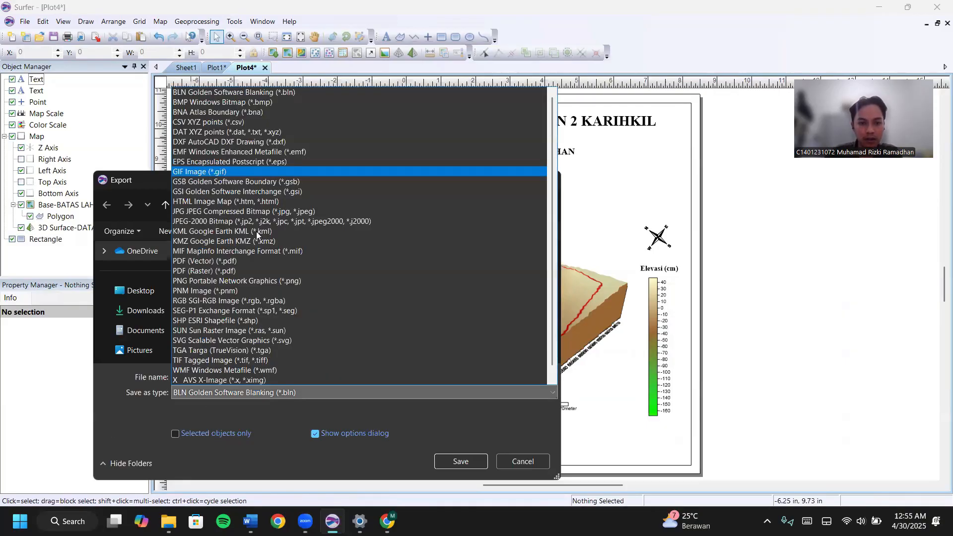
{"action": "left_click", "coordinate": [294, 211]}
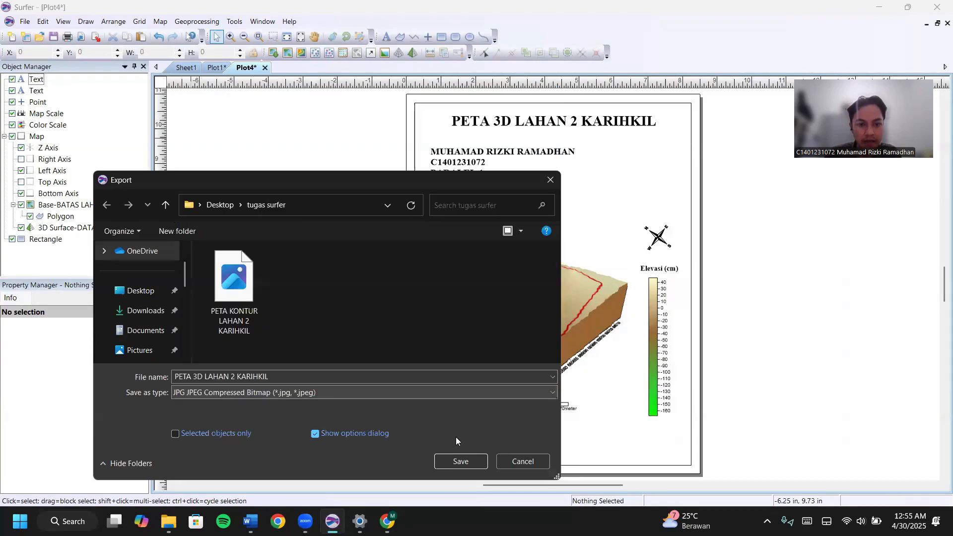
{"action": "left_click", "coordinate": [460, 461]}
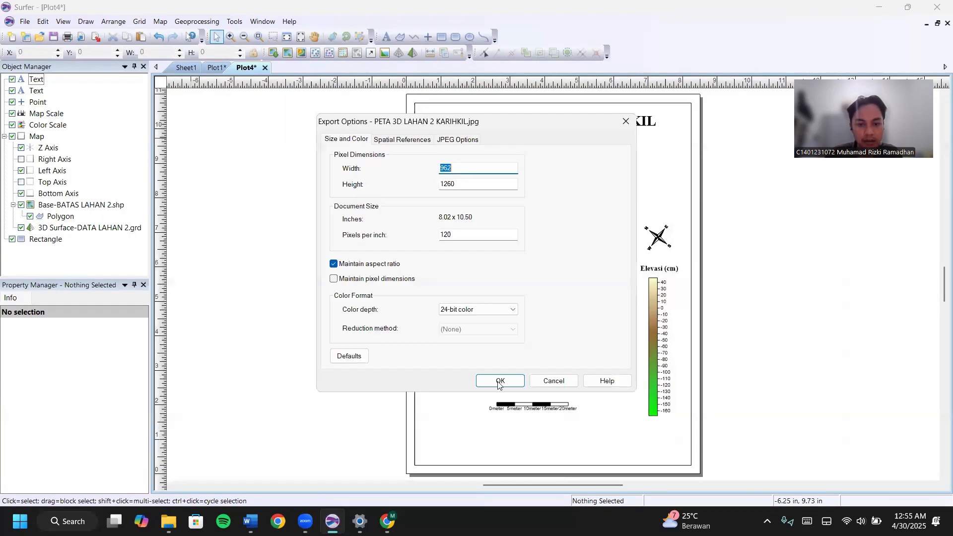
{"action": "key", "text": "Return"}
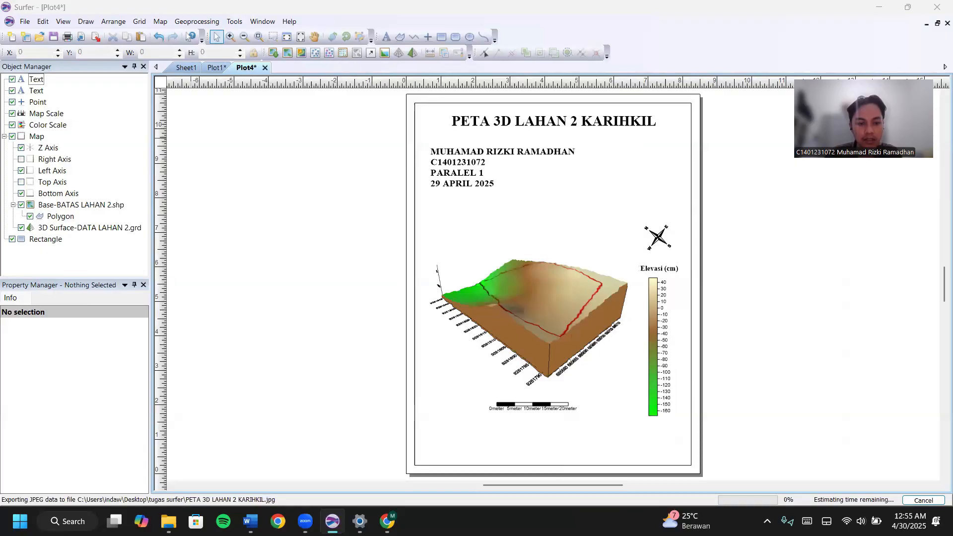
Open the tugas surfer folder and preview the exported 3D map JPG.
{"action": "mouse_move", "coordinate": [169, 521]}
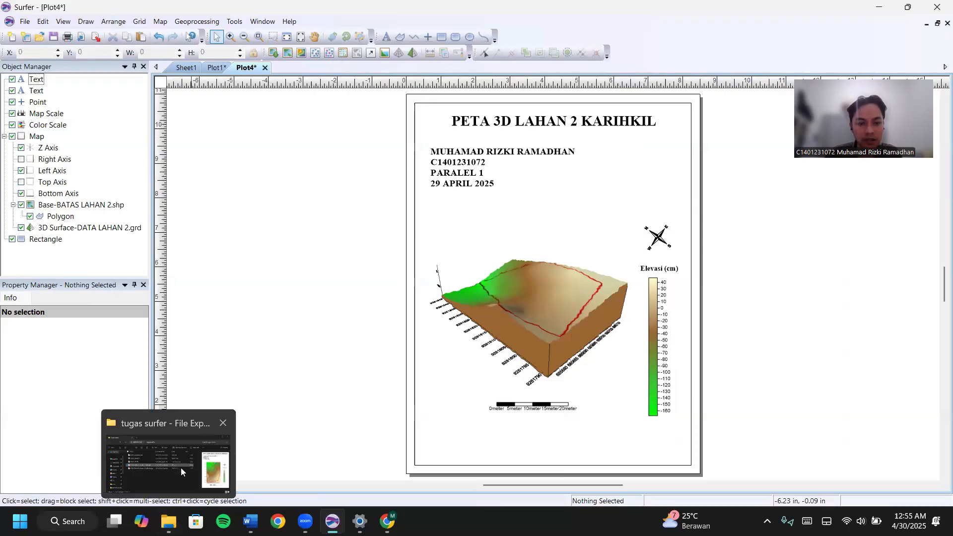
{"action": "left_click", "coordinate": [180, 469]}
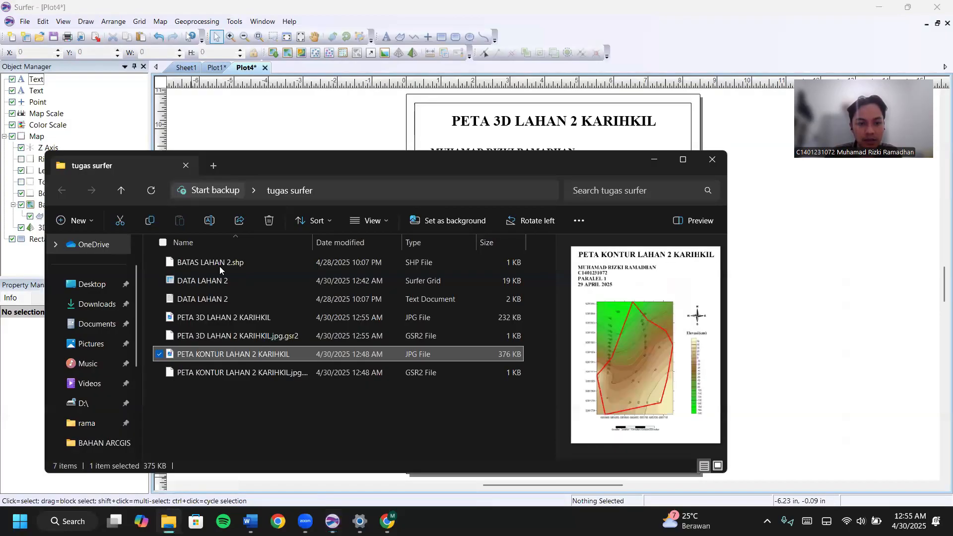
{"action": "left_click", "coordinate": [238, 321]}
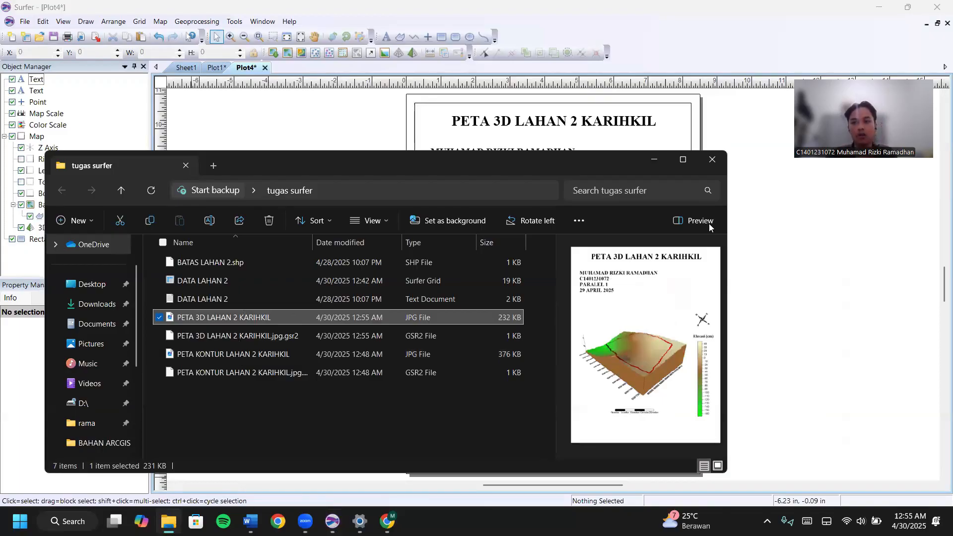